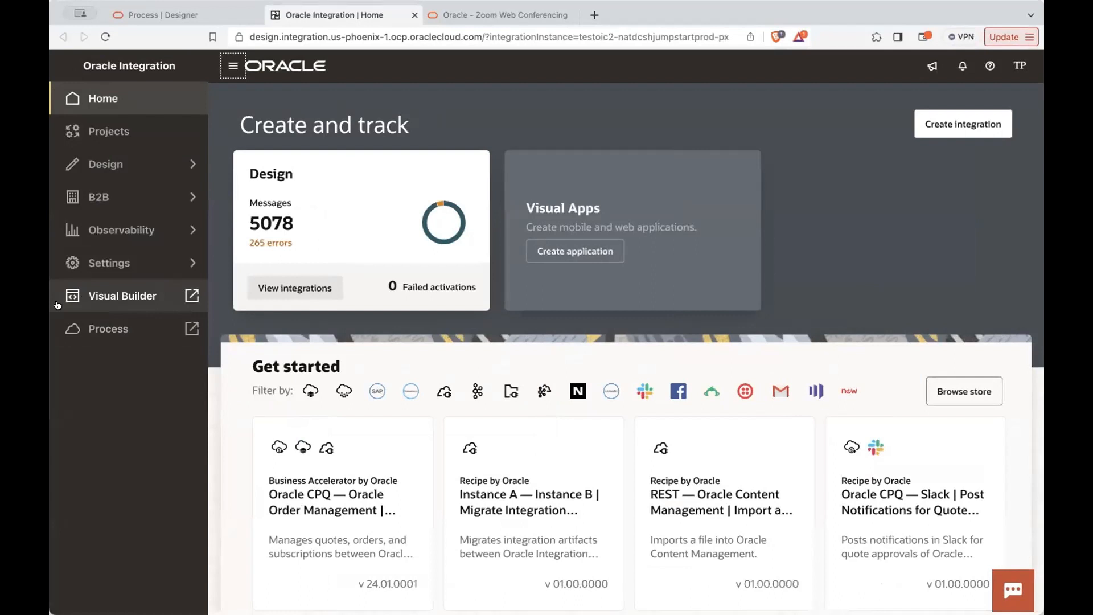
- Switch to the Process designer and open the RestaurantReservationDemo application from the list of applications
click(96, 336)
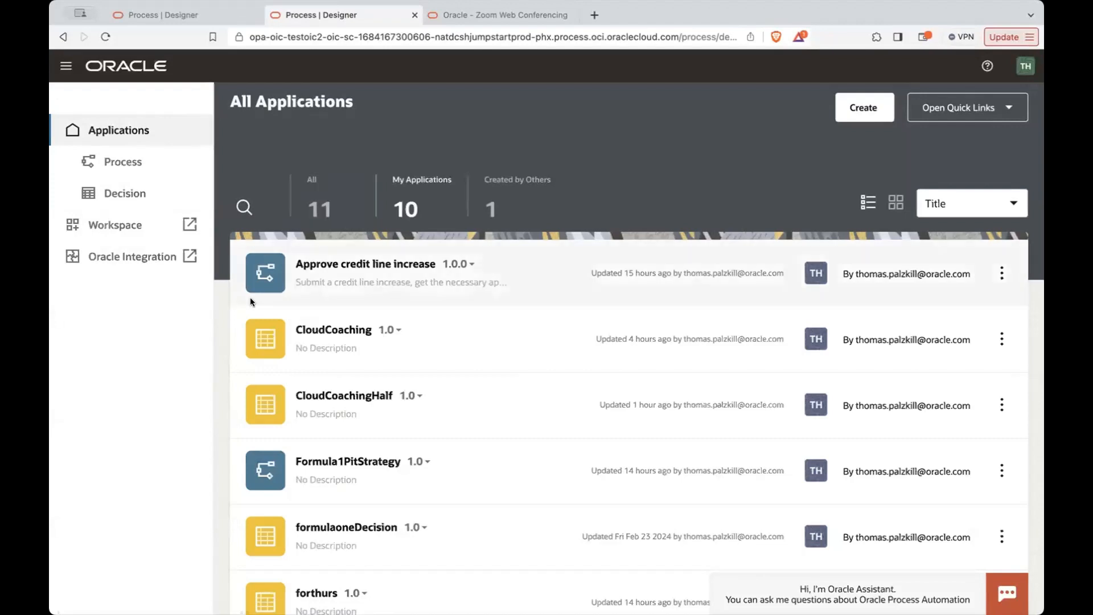
click(66, 65)
scroll(296, 262, down, 5)
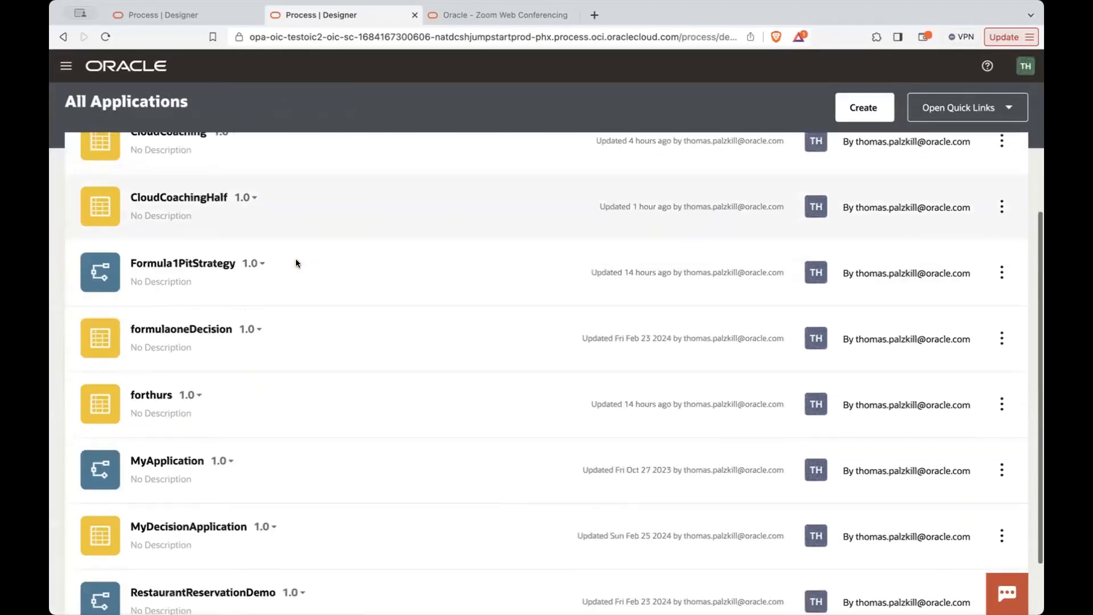
scroll(295, 263, up, 5)
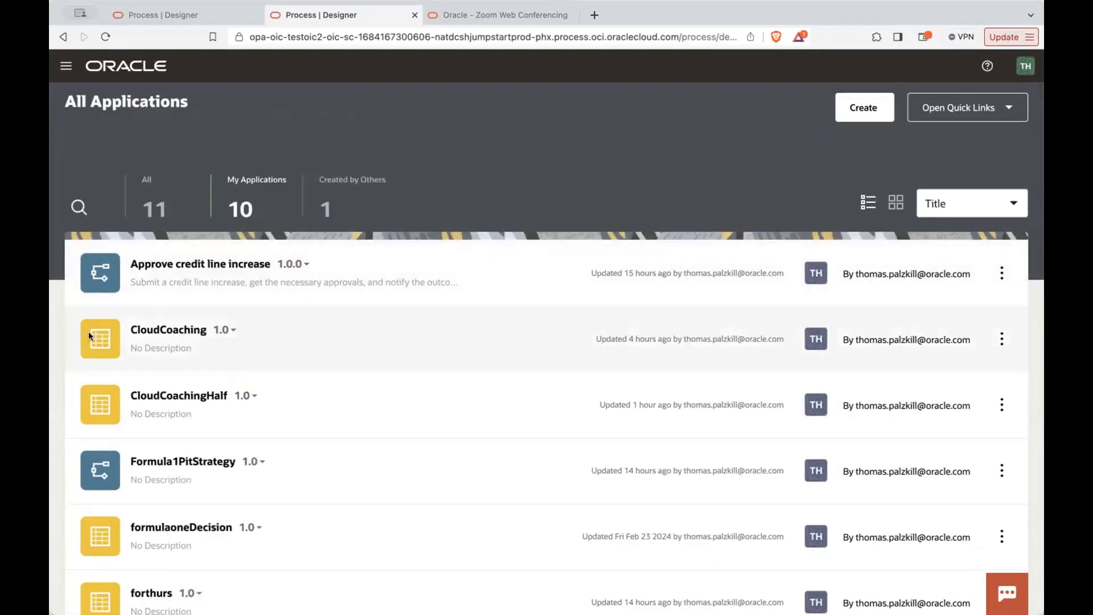
scroll(88, 336, down, 5)
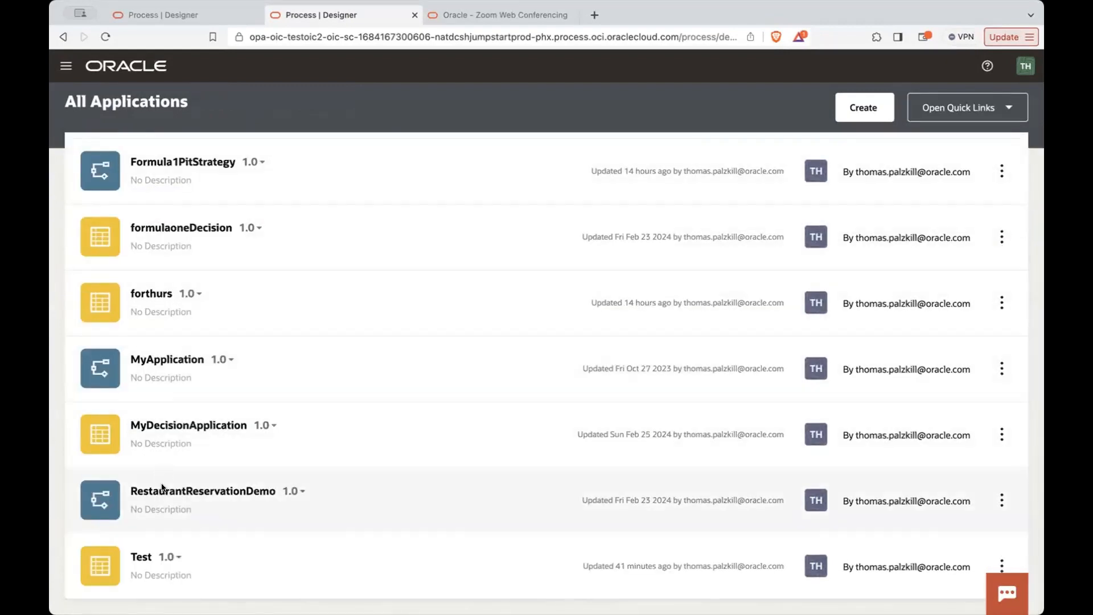
click(152, 489)
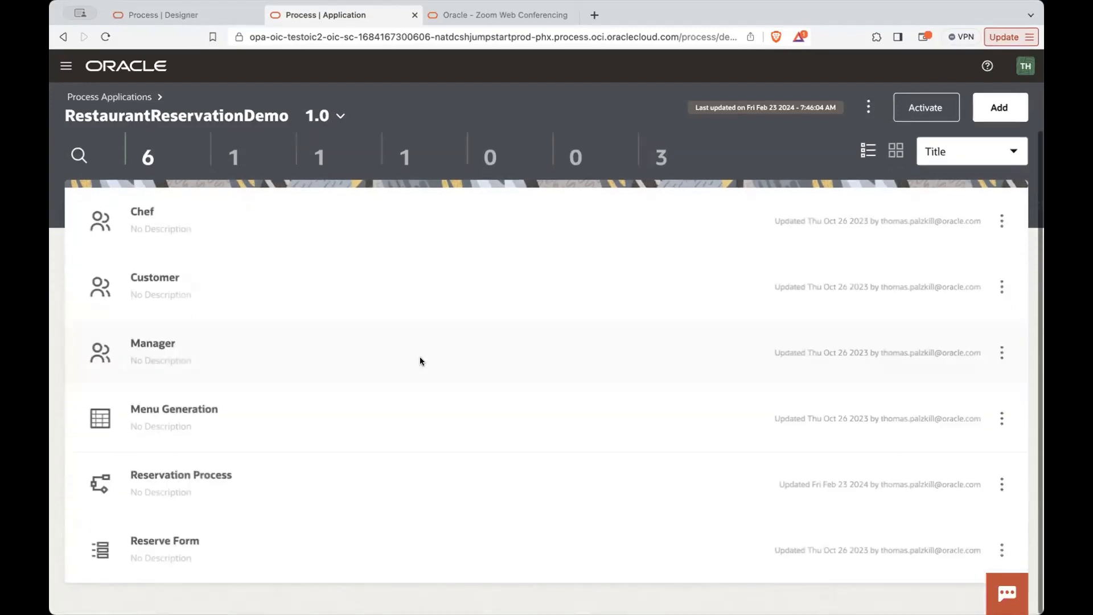
click(998, 108)
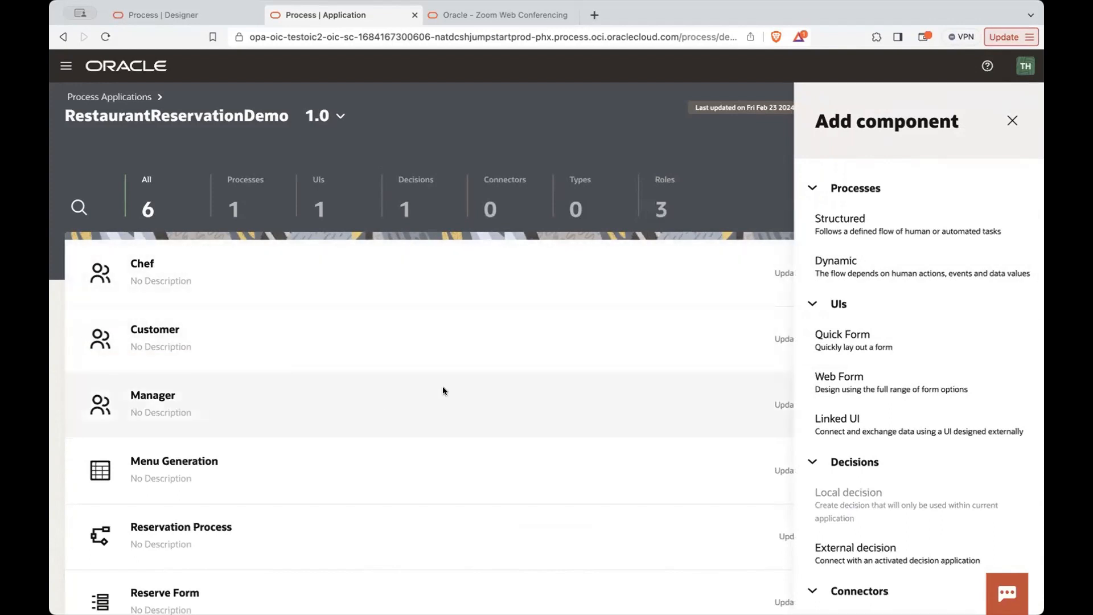
scroll(835, 380, down, 5)
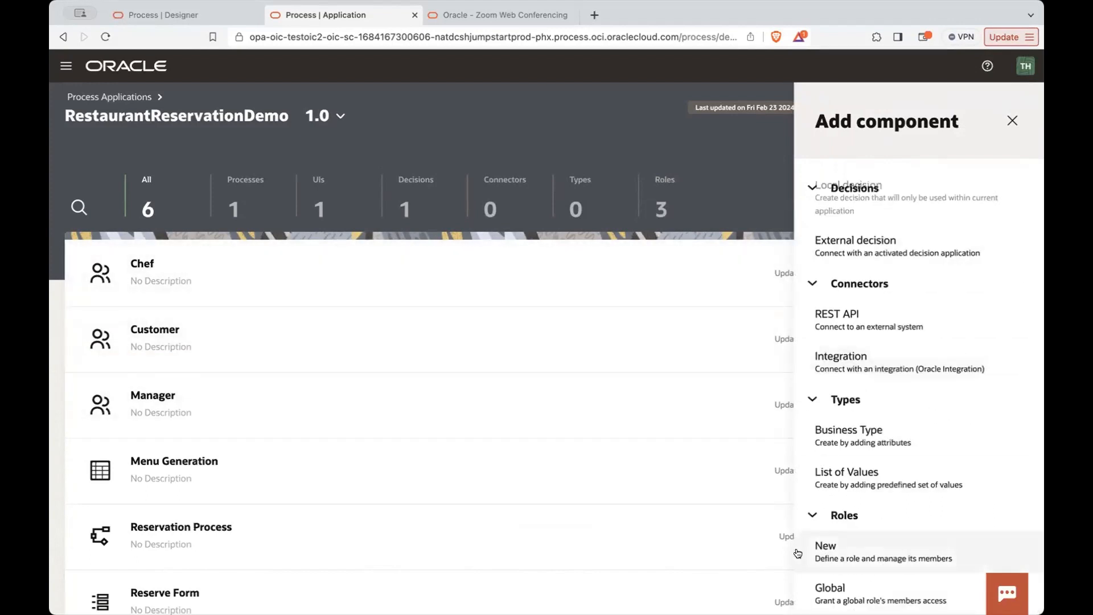
click(833, 548)
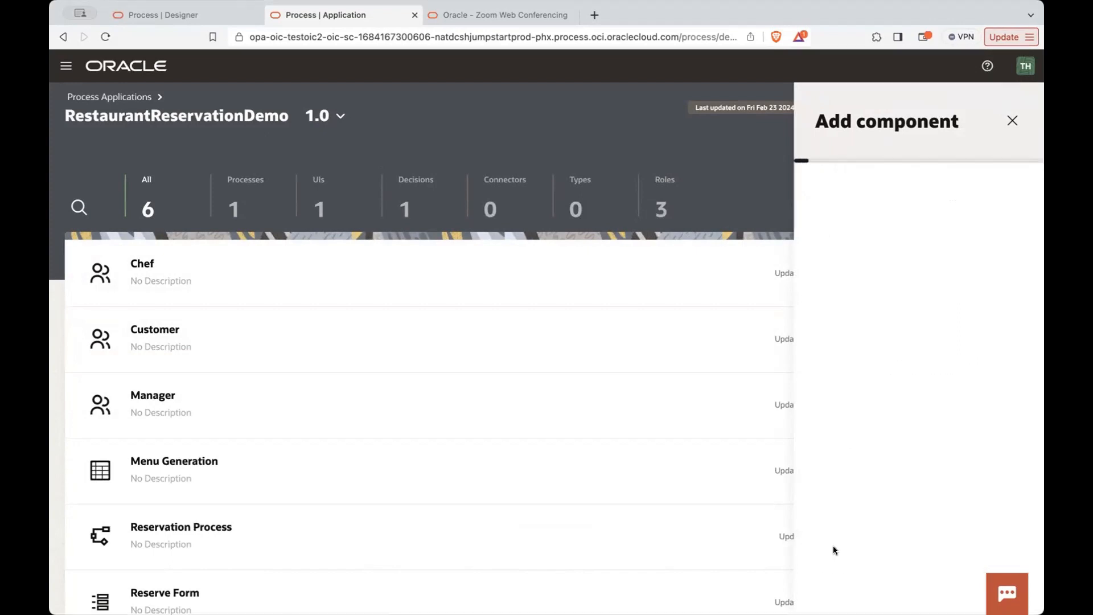
click(894, 303)
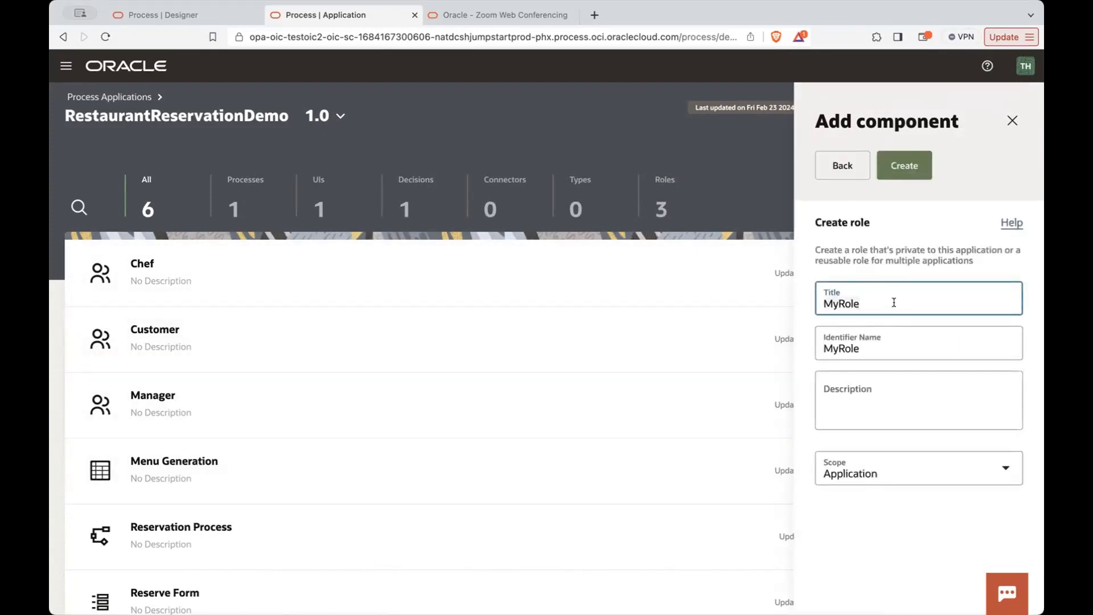
key(BackSpace)
key(BackSpace)
key(BackSpace)
key(BackSpace)
key(BackSpace)
key(BackSpace)
text(REg)
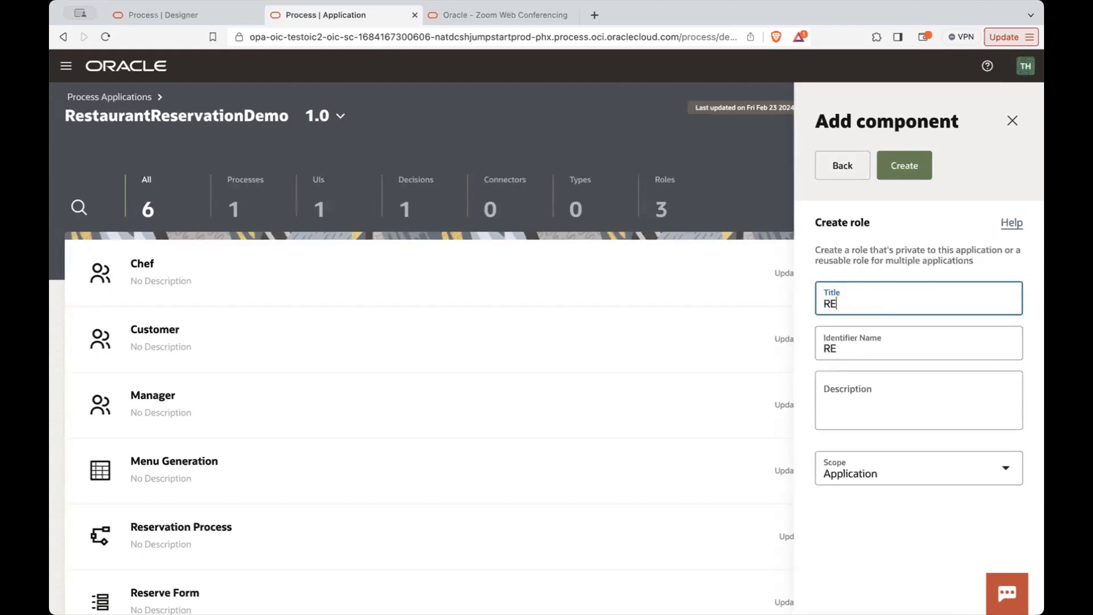
key(BackSpace)
key(BackSpace)
text(egional Manager)
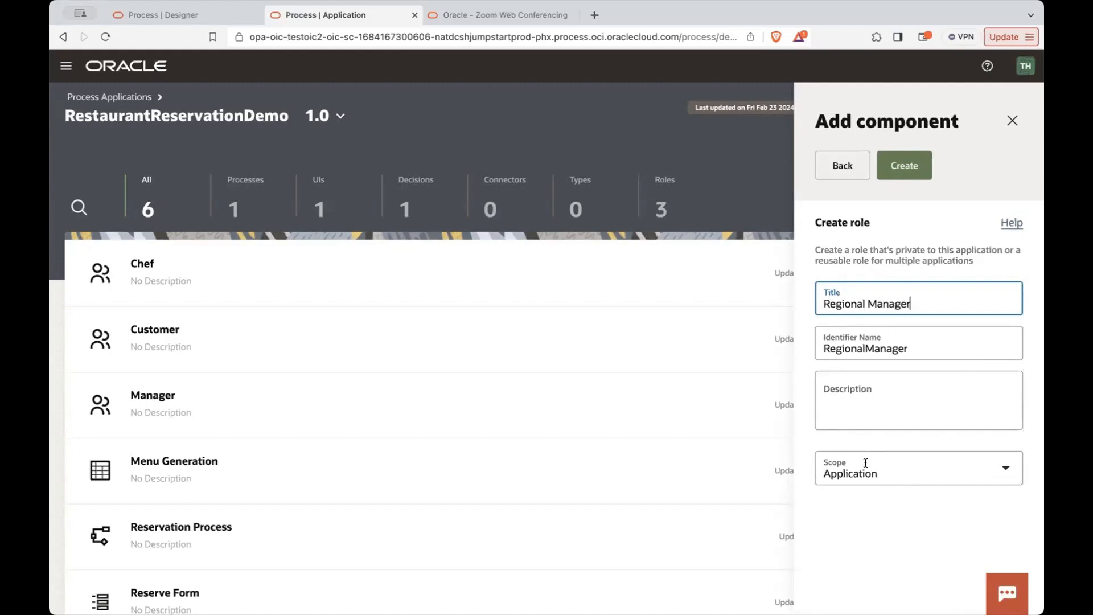
click(1003, 470)
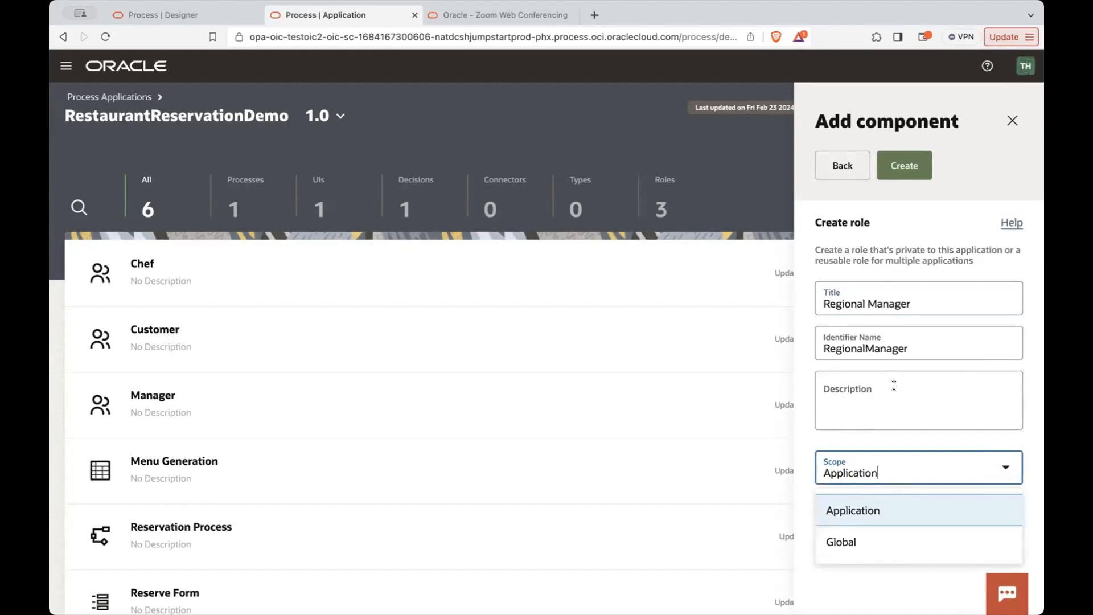
click(831, 532)
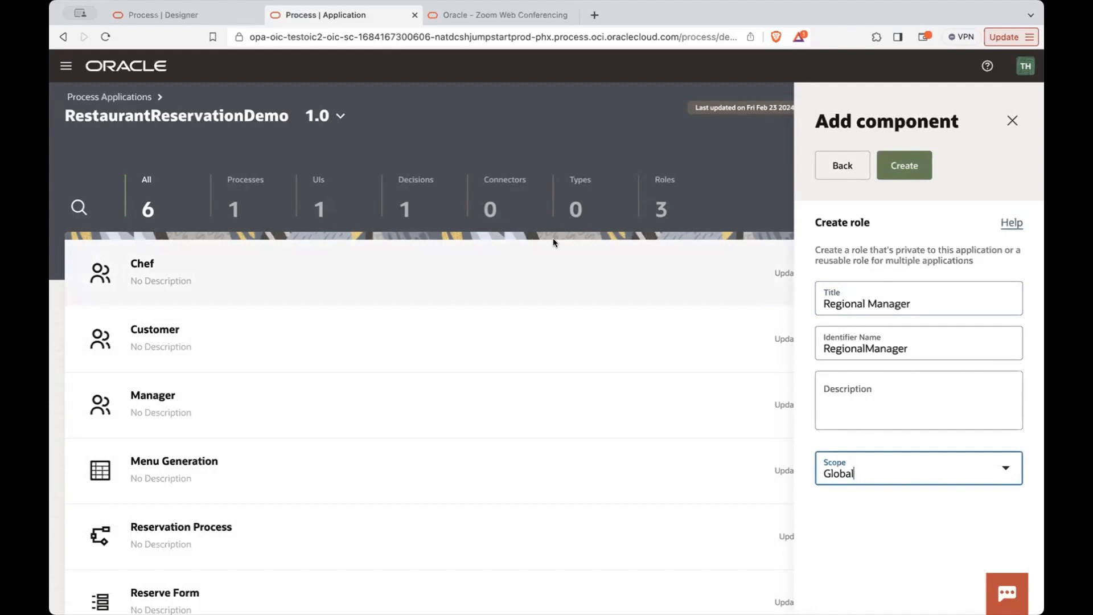
click(1013, 121)
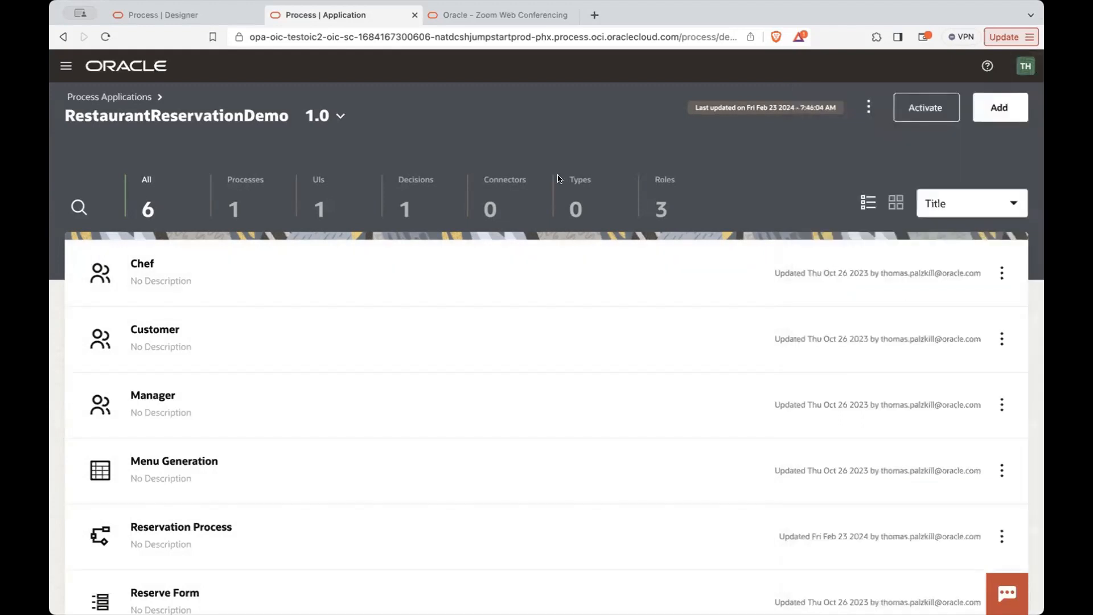
- Look through the components of the RestaurantReservationDemo application and open its Reserve Form
scroll(162, 411, down, 2)
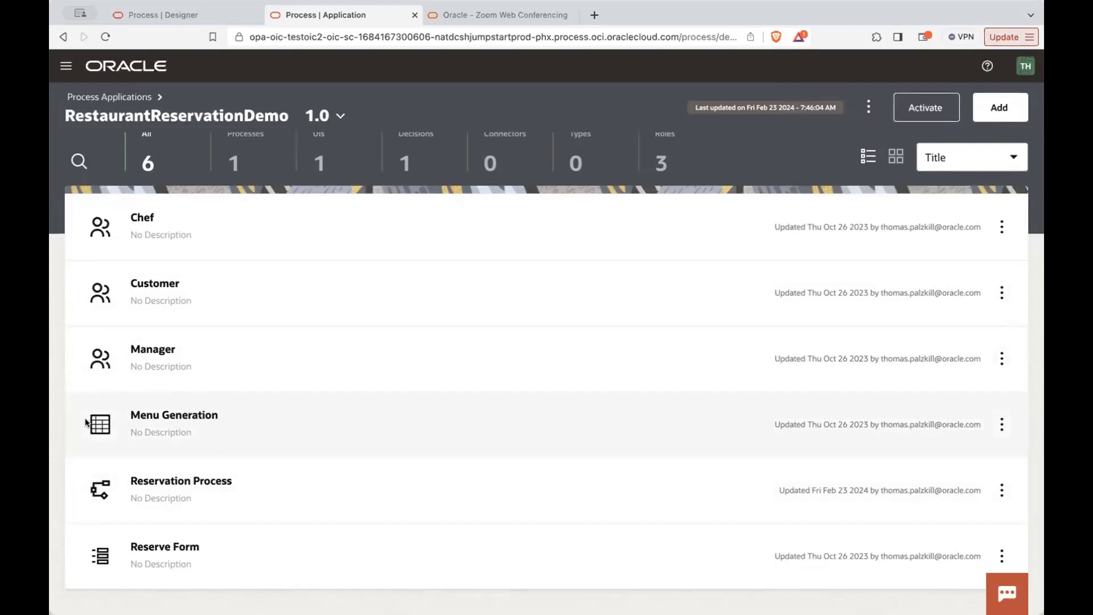
scroll(111, 425, up, 2)
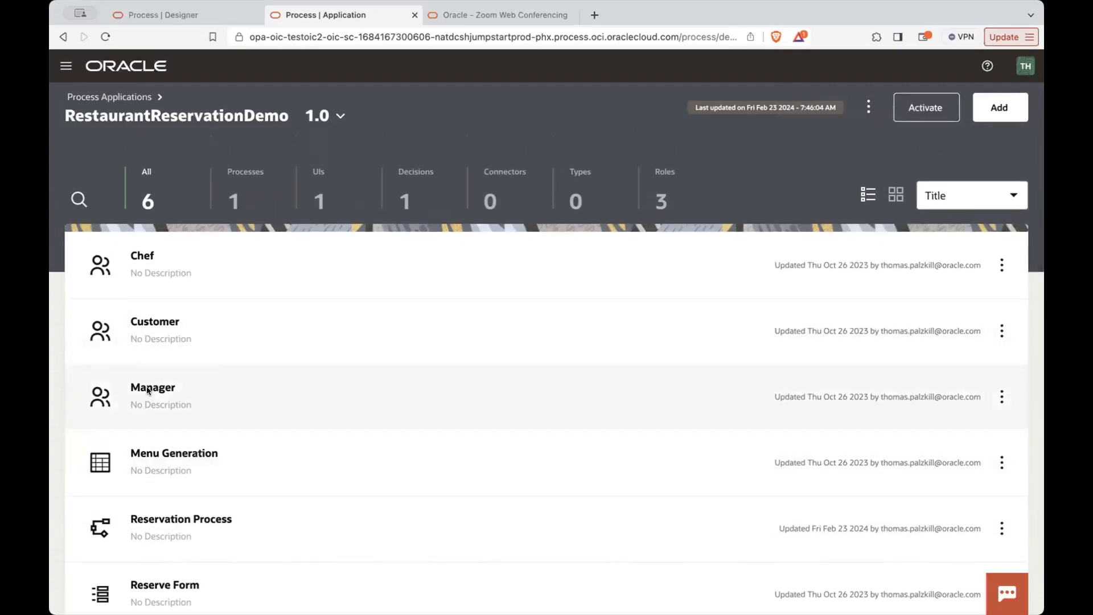
scroll(162, 525, down, 2)
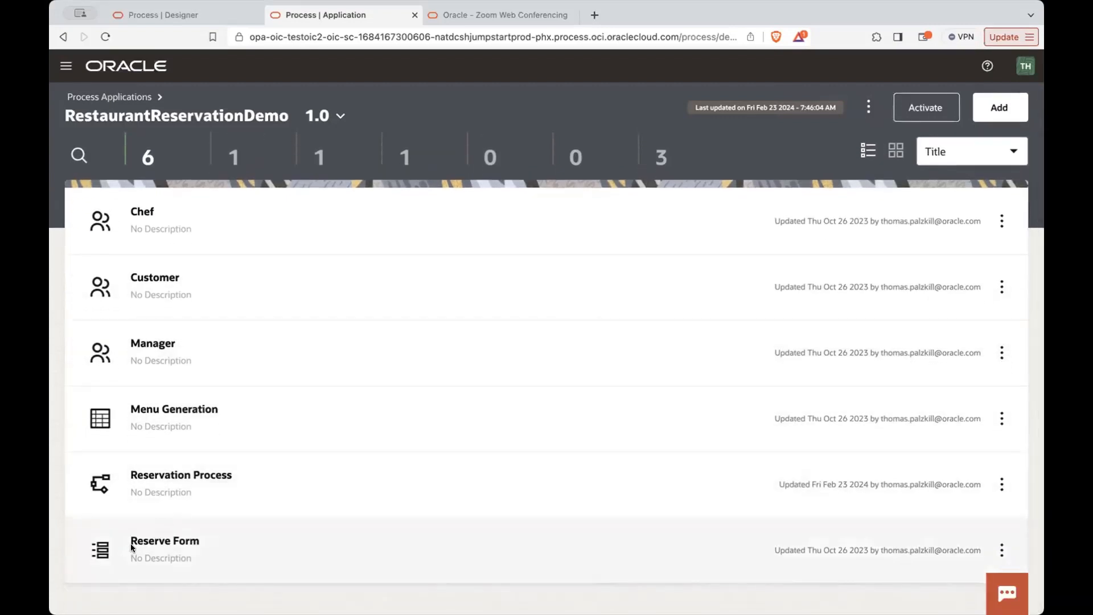
click(149, 538)
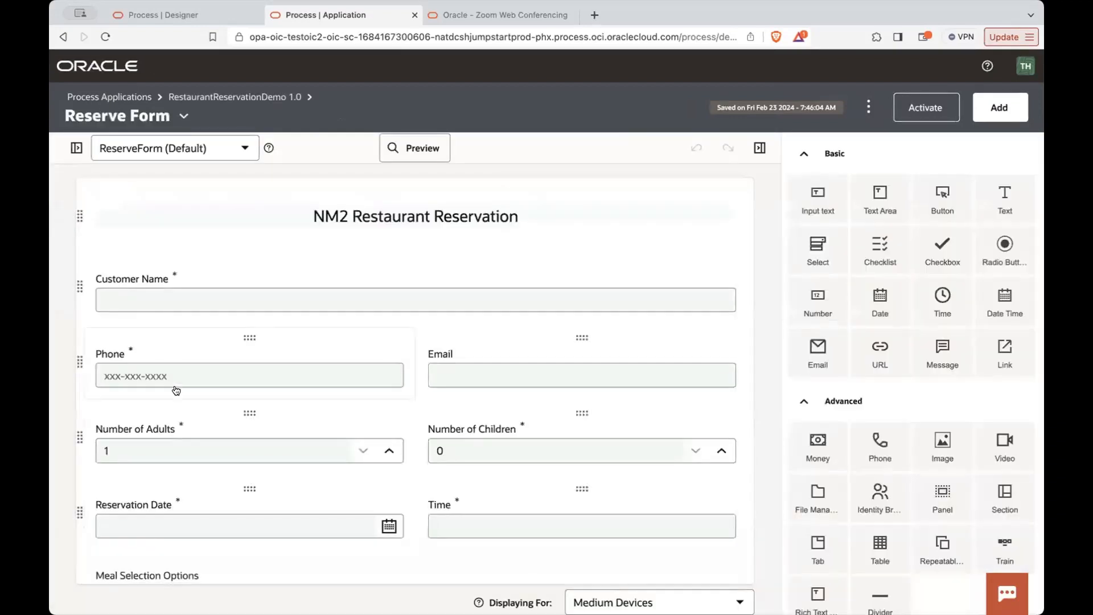
- Examine the Reserve Form's layout, from the customer fields to the meal selection options, along with the form elements available for it
scroll(291, 255, down, 1)
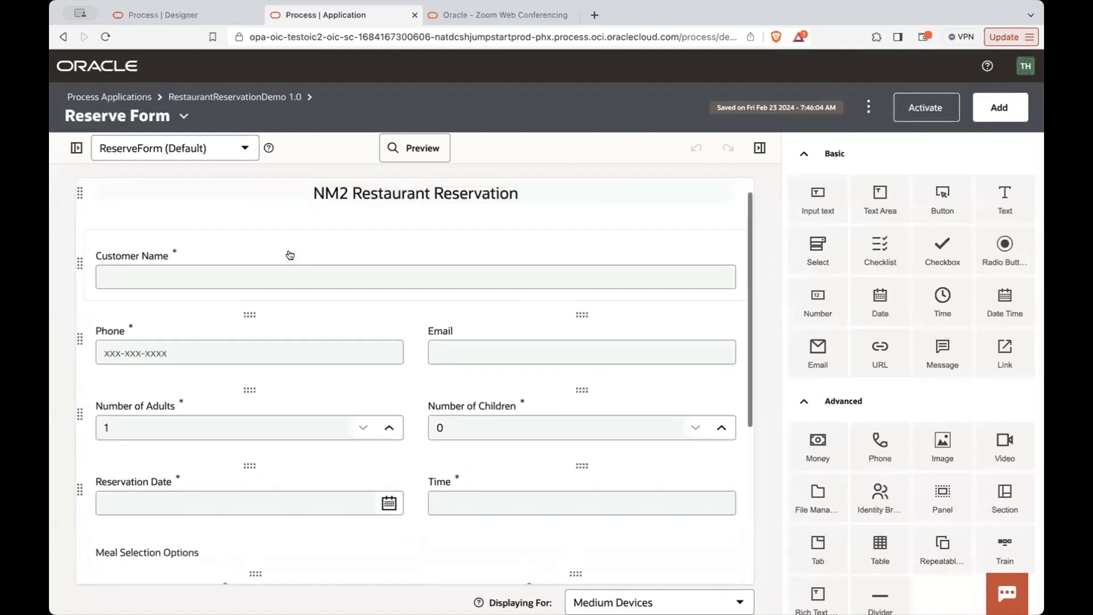
scroll(290, 255, up, 1)
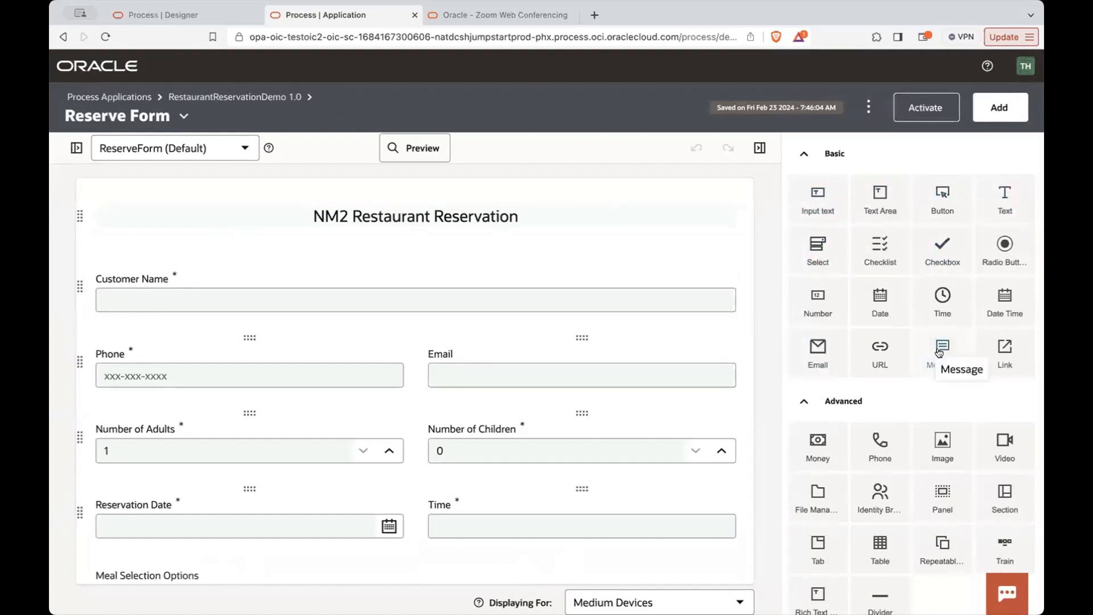
scroll(911, 313, down, 3)
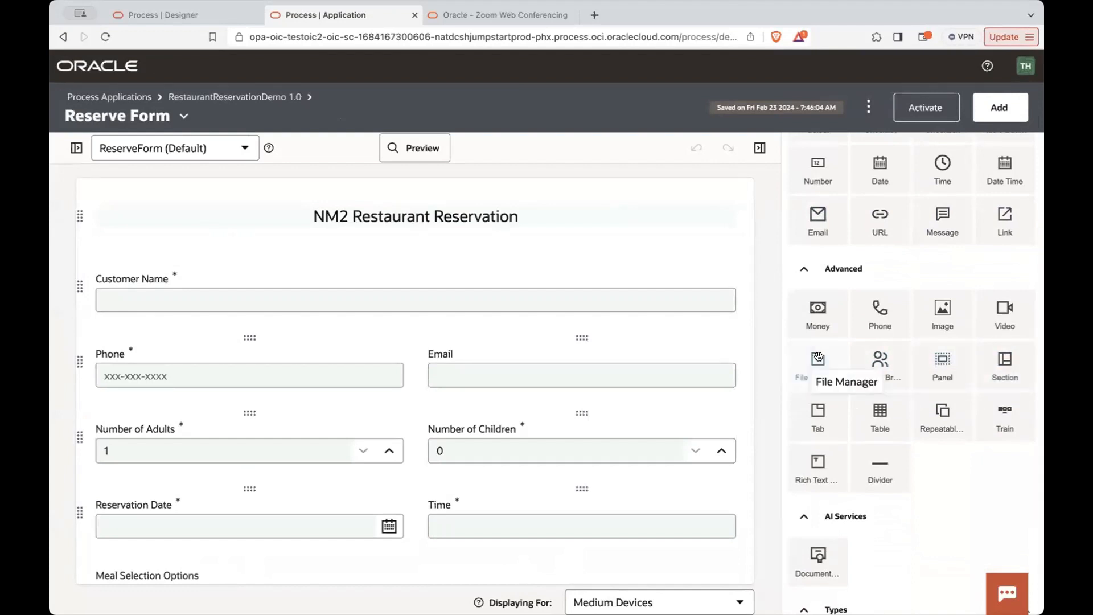
drag(818, 361, 633, 419)
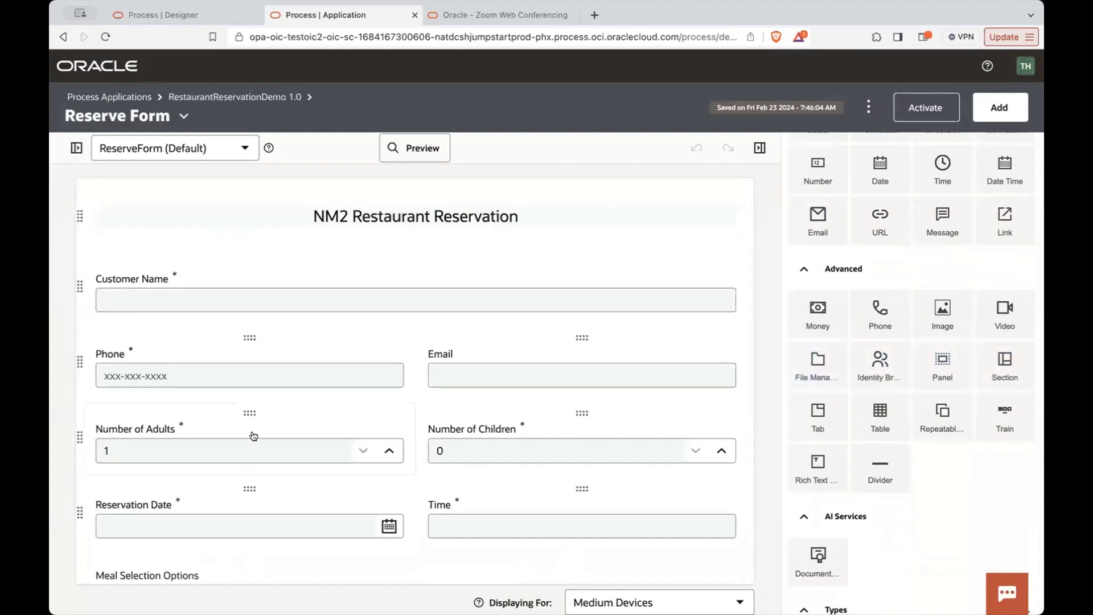
scroll(253, 436, down, 2)
scroll(253, 436, down, 2)
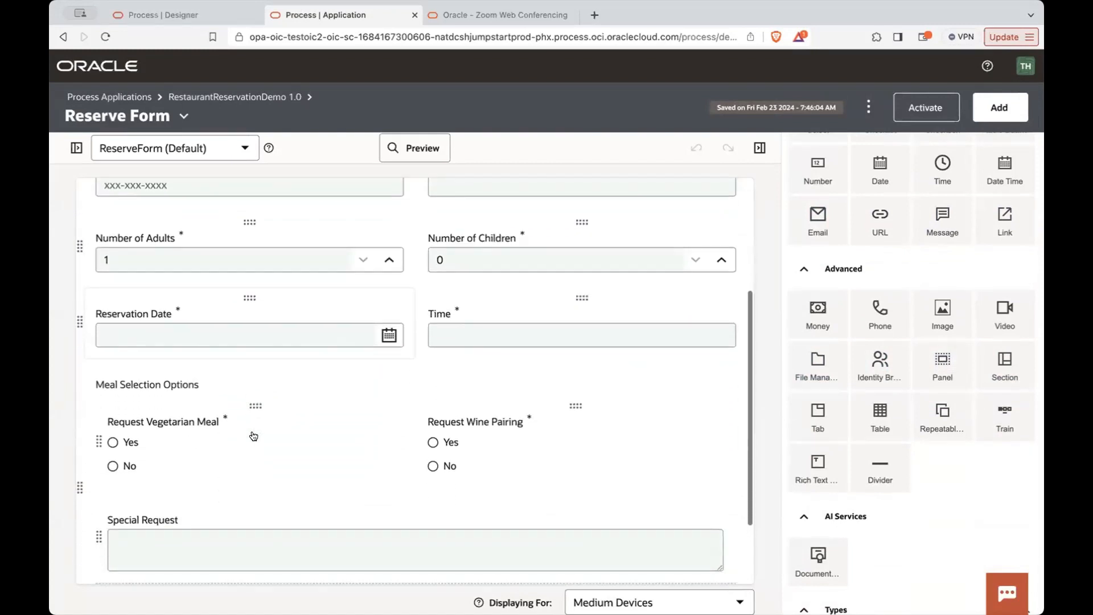
scroll(253, 436, up, 4)
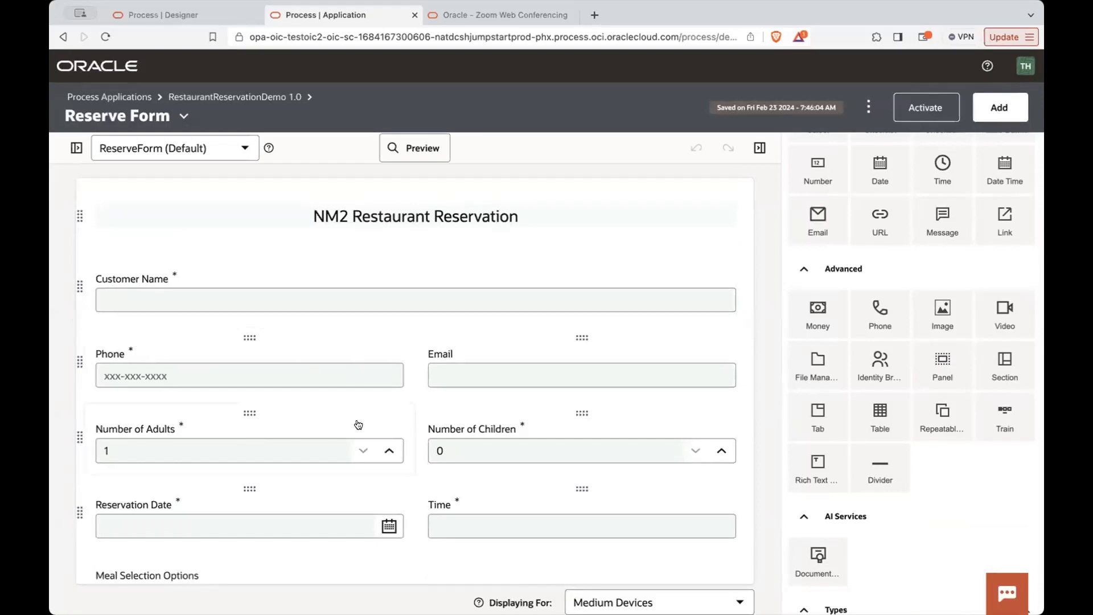
scroll(358, 424, down, 1)
scroll(360, 419, down, 1)
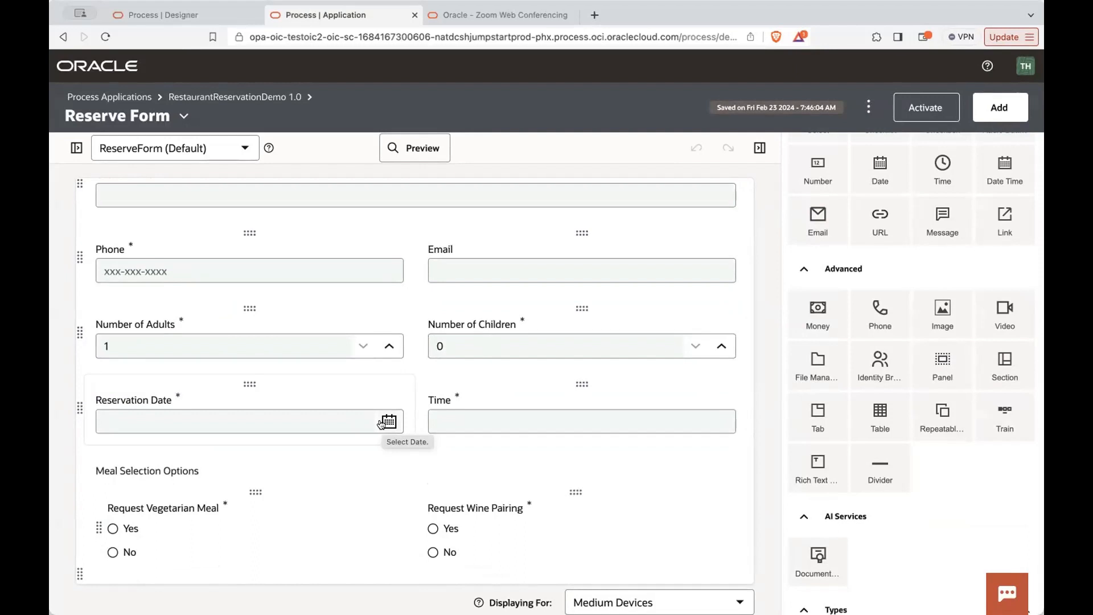
scroll(381, 425, down, 4)
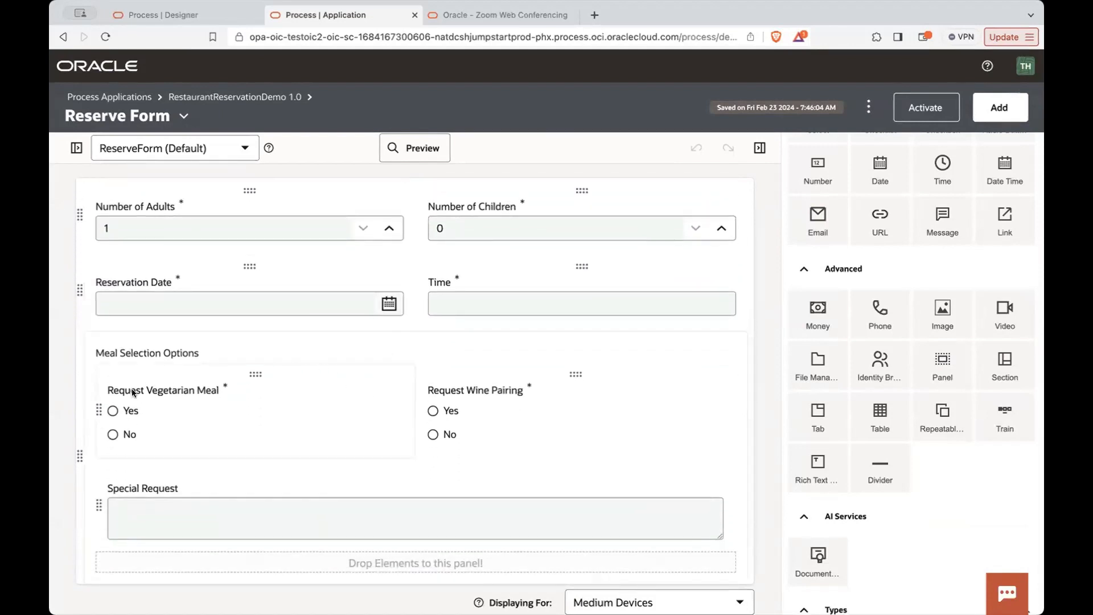
scroll(503, 392, down, 2)
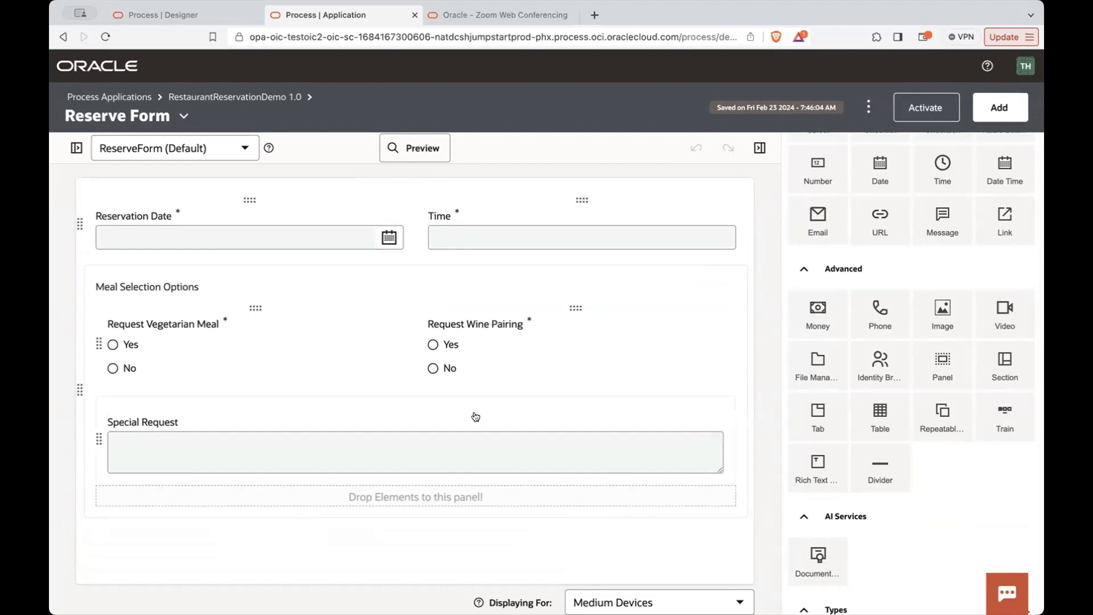
scroll(459, 419, up, 5)
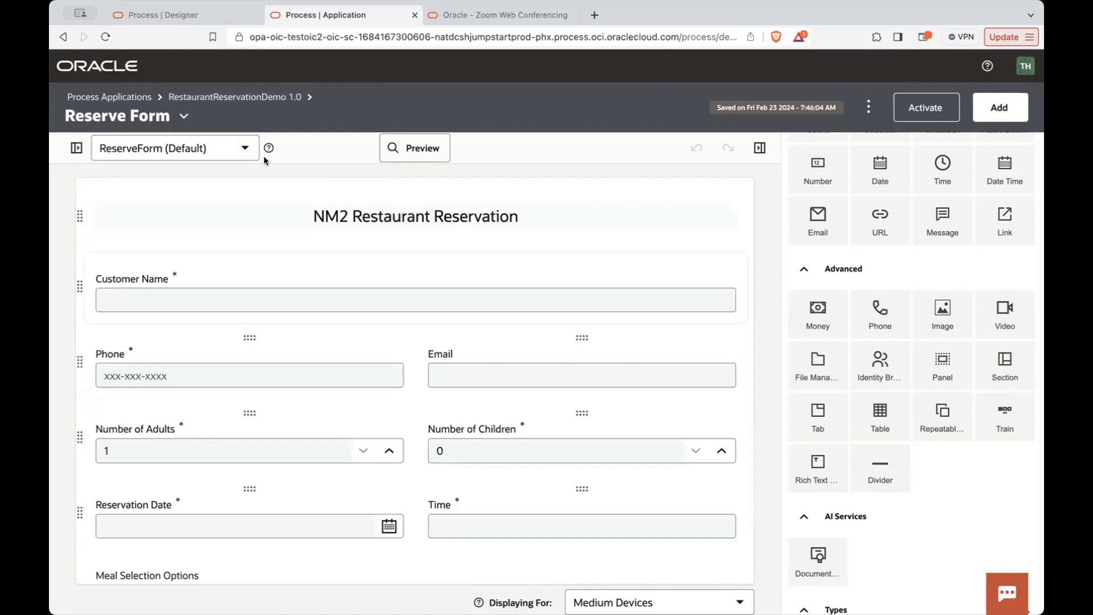
- Return to the RestaurantReservationDemo application and review the component types that can be added to it
click(264, 101)
scroll(215, 453, down, 1)
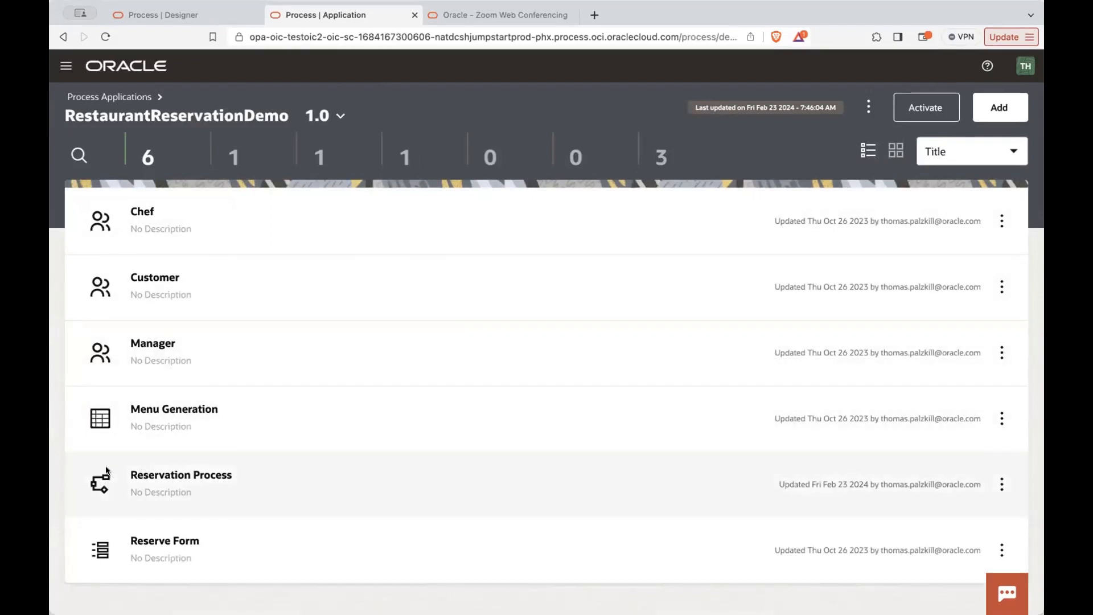
click(1004, 113)
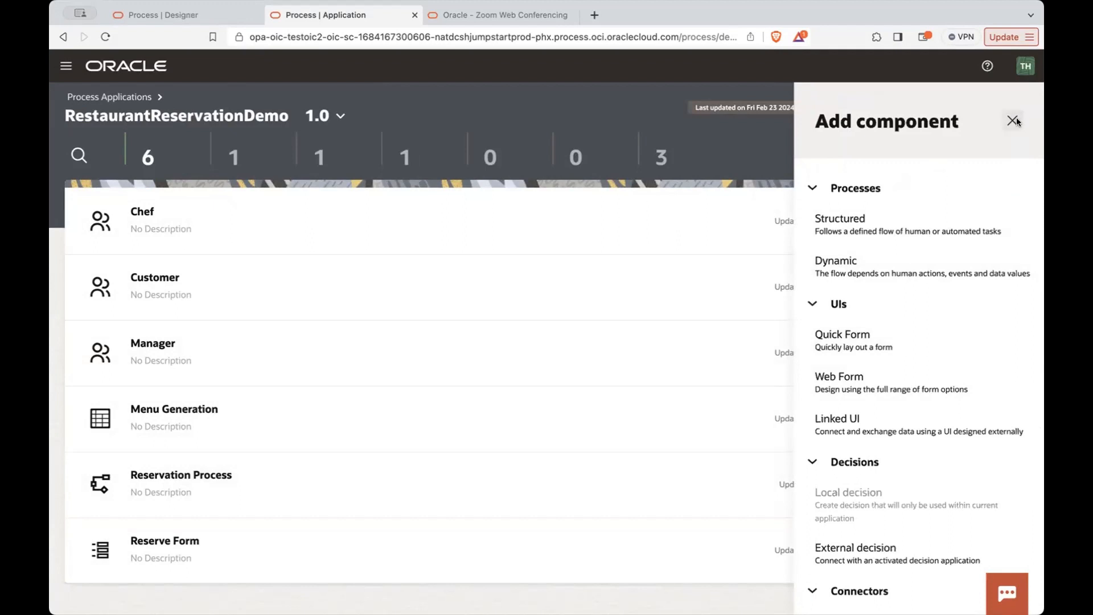
scroll(919, 439, down, 5)
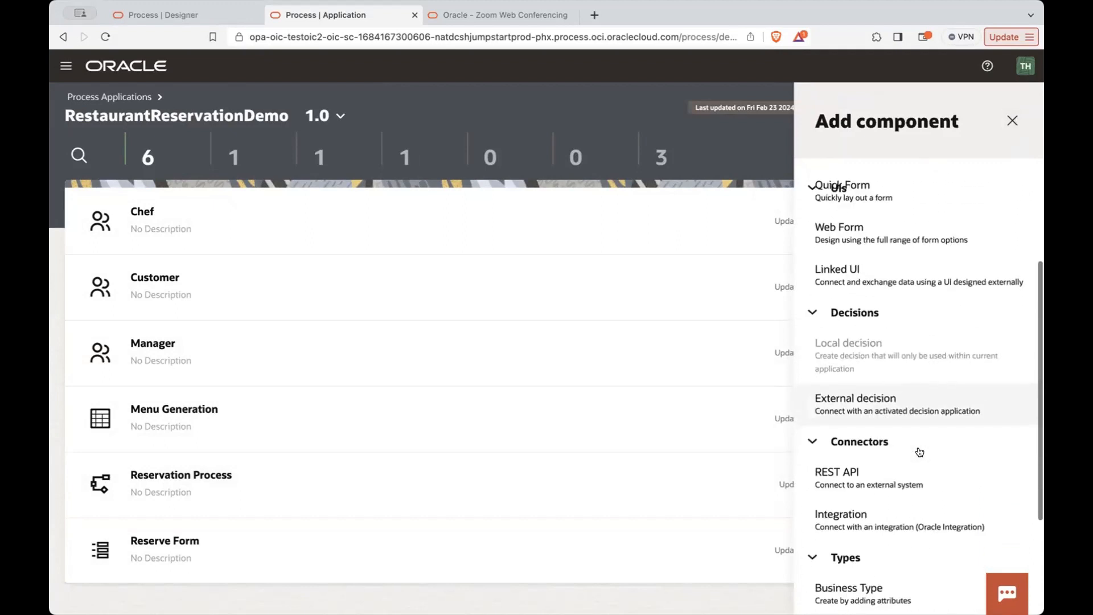
click(1012, 121)
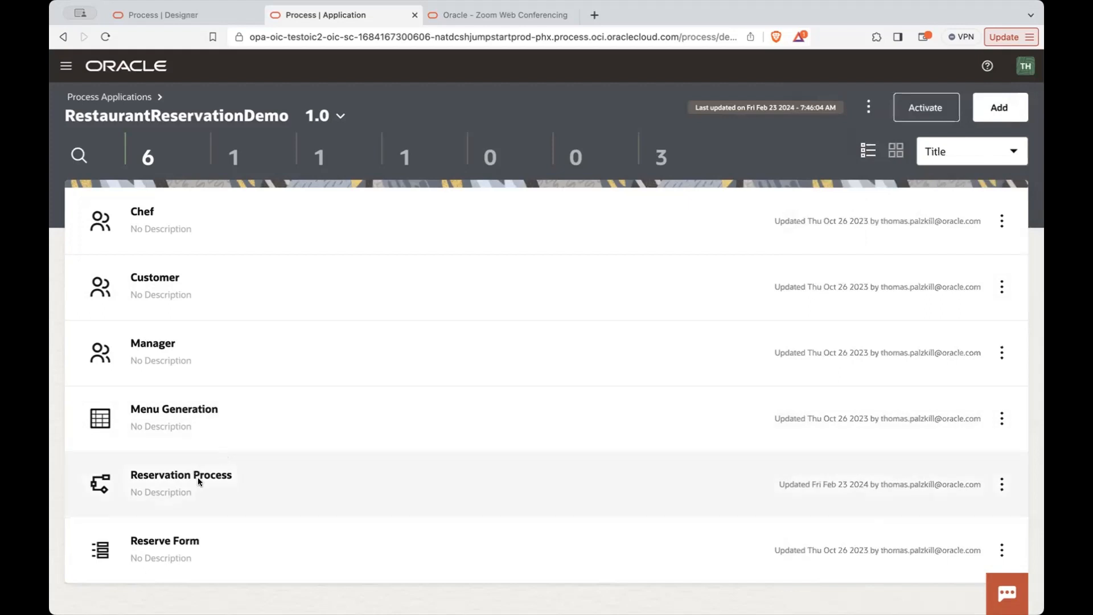
- Open the Reservation Process, select its NA2 Reservation Start event, and show the available event activities
click(197, 477)
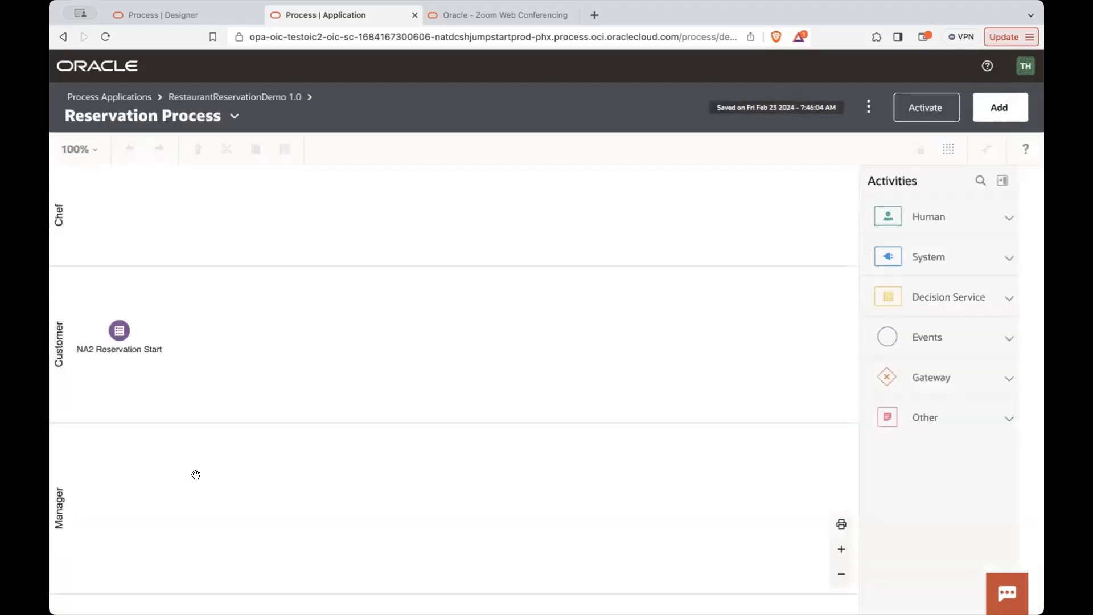
click(120, 332)
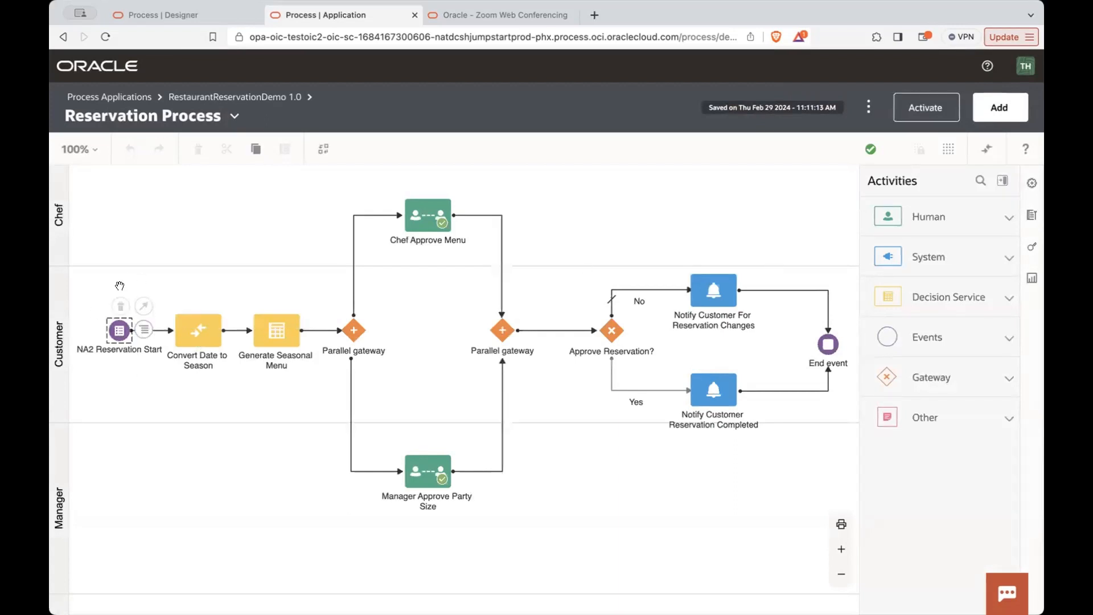
click(973, 342)
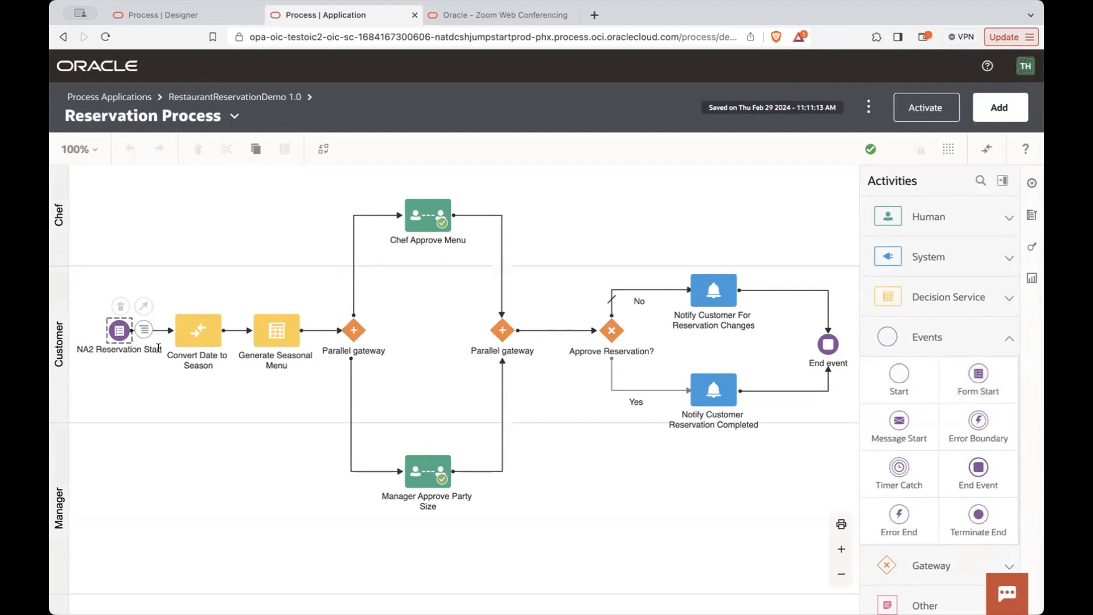
- Open the NA2 Reservation Start event's data association, review its Reserve Form mapping and reserveFormArgs input fields, and close it without changes
right_click(128, 337)
click(185, 393)
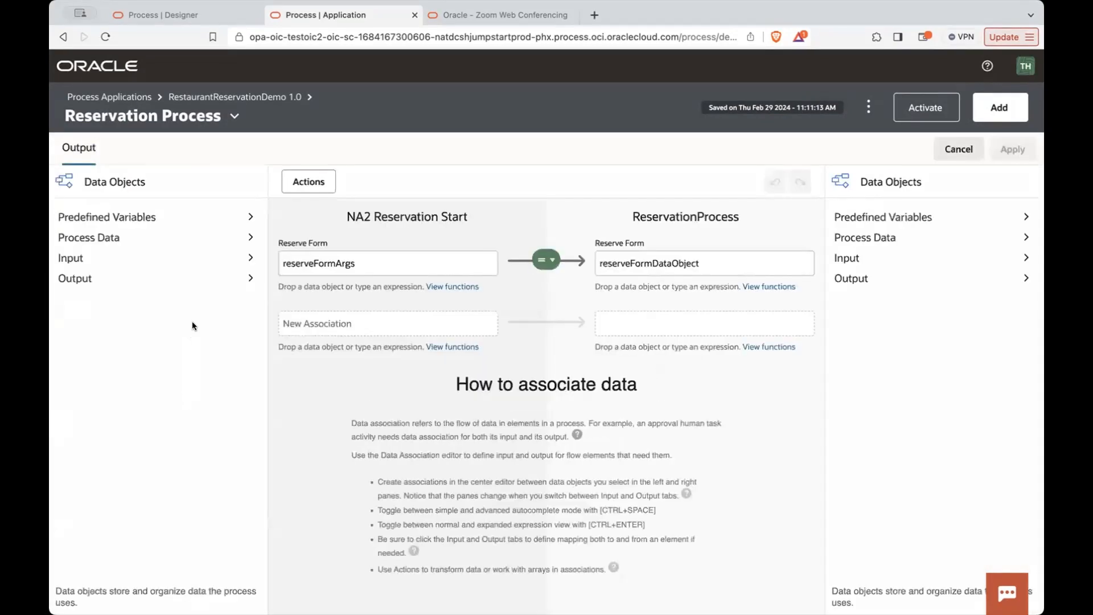
click(331, 254)
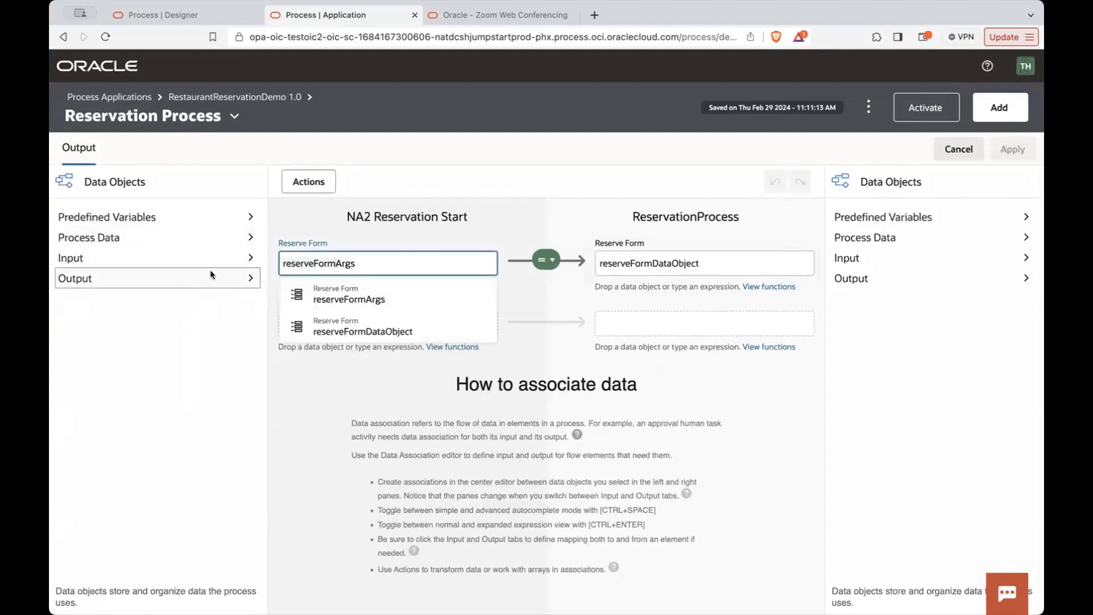
click(251, 258)
click(252, 278)
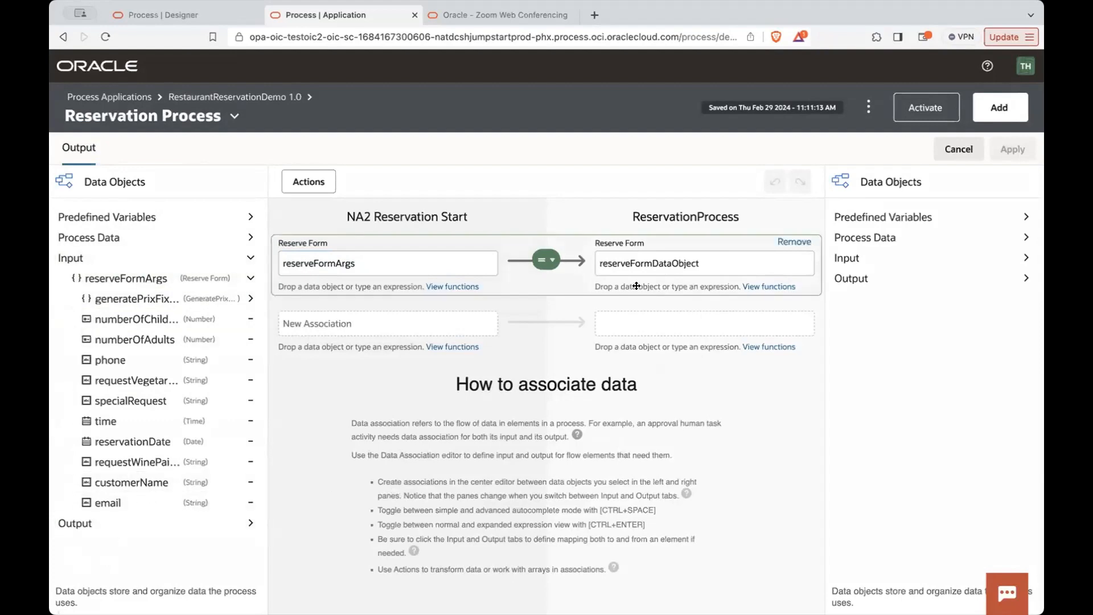
click(936, 151)
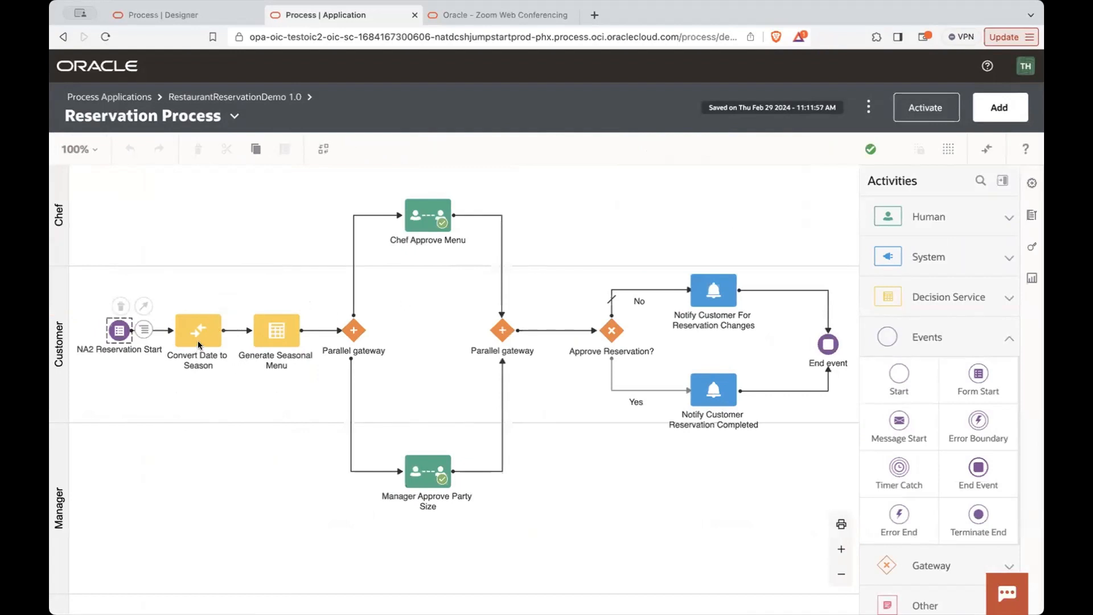
- Select the Convert Date to Season activity after the start event and look through the available decision service and system activities
click(198, 343)
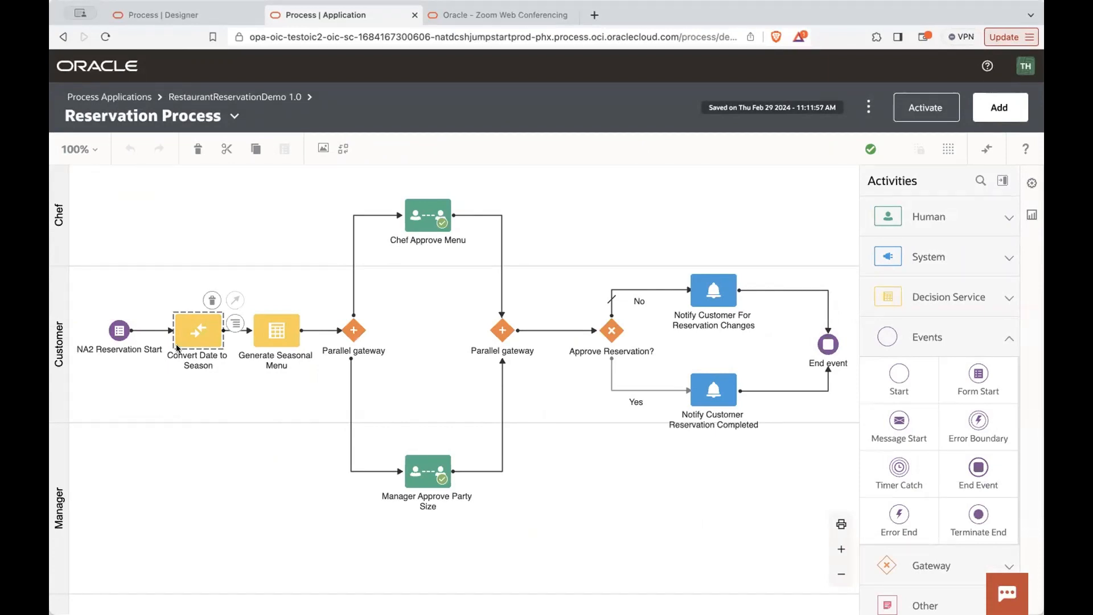
click(117, 335)
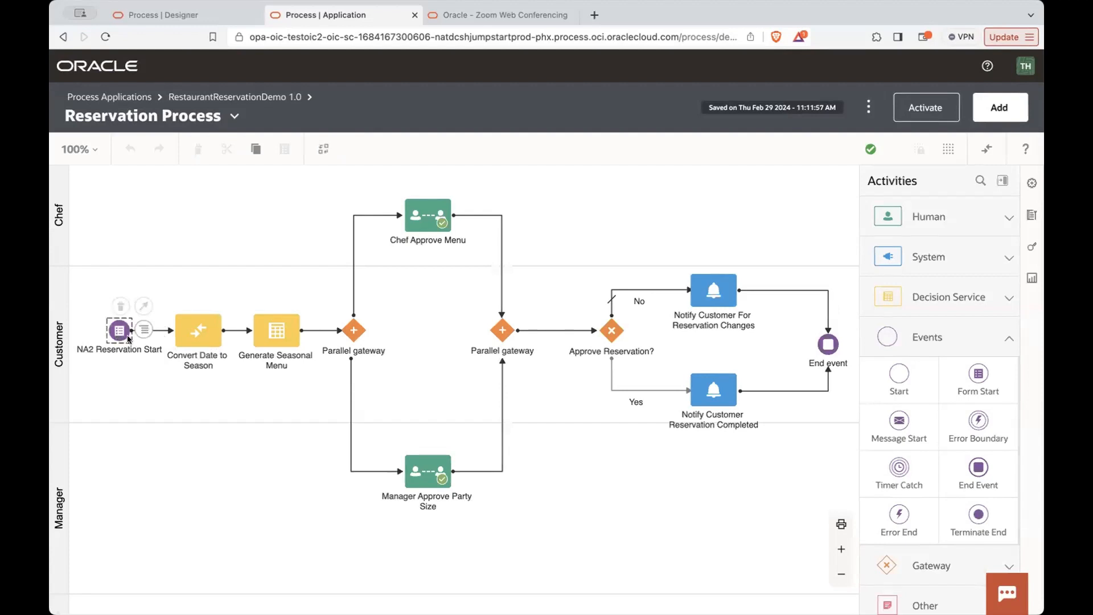
click(190, 339)
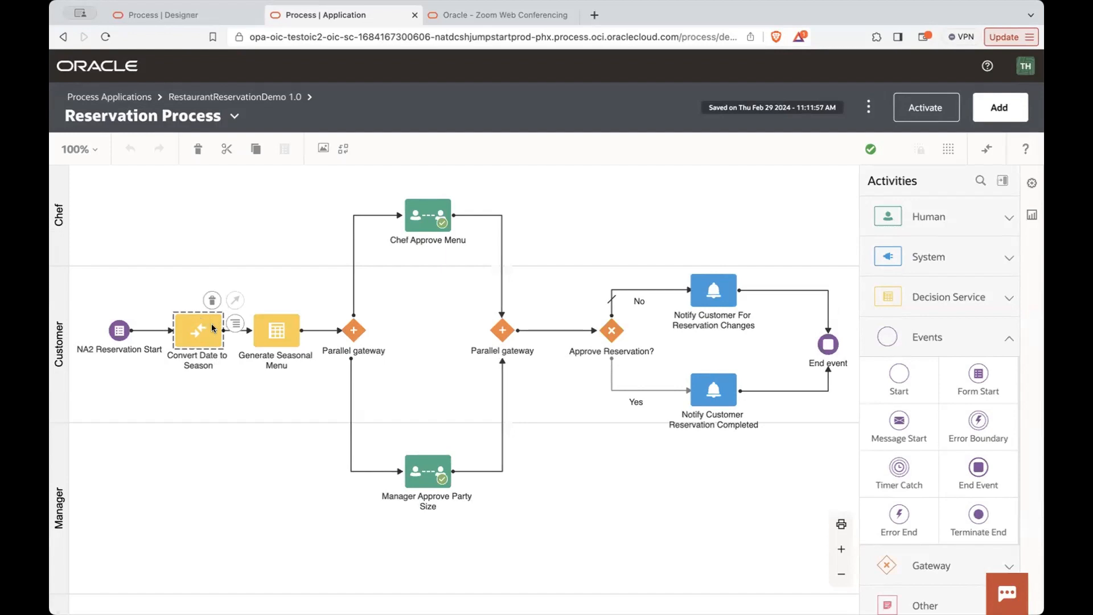
click(929, 295)
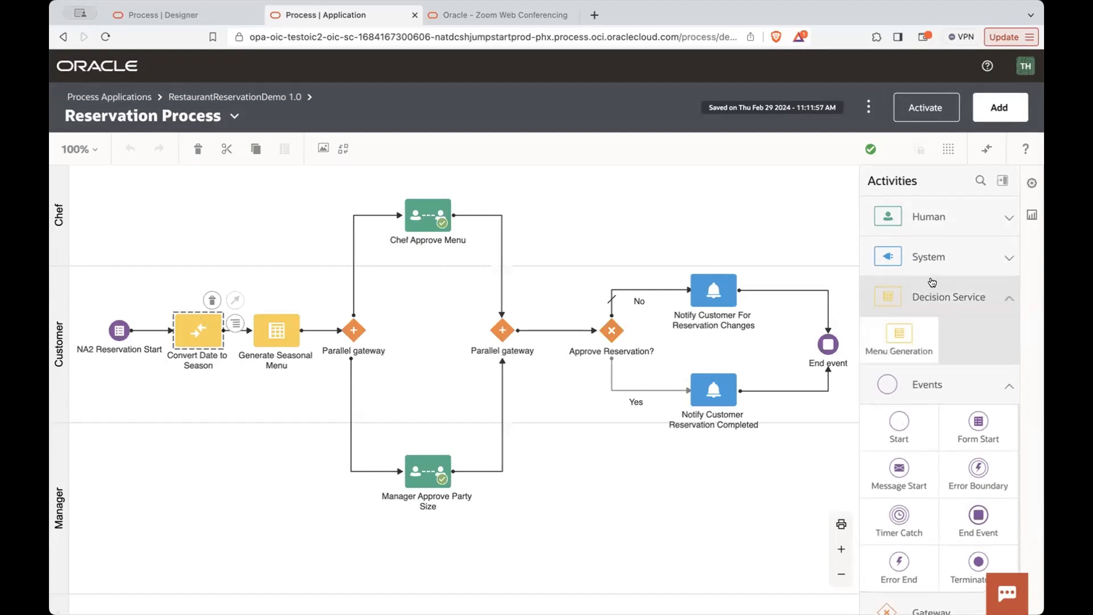
click(934, 257)
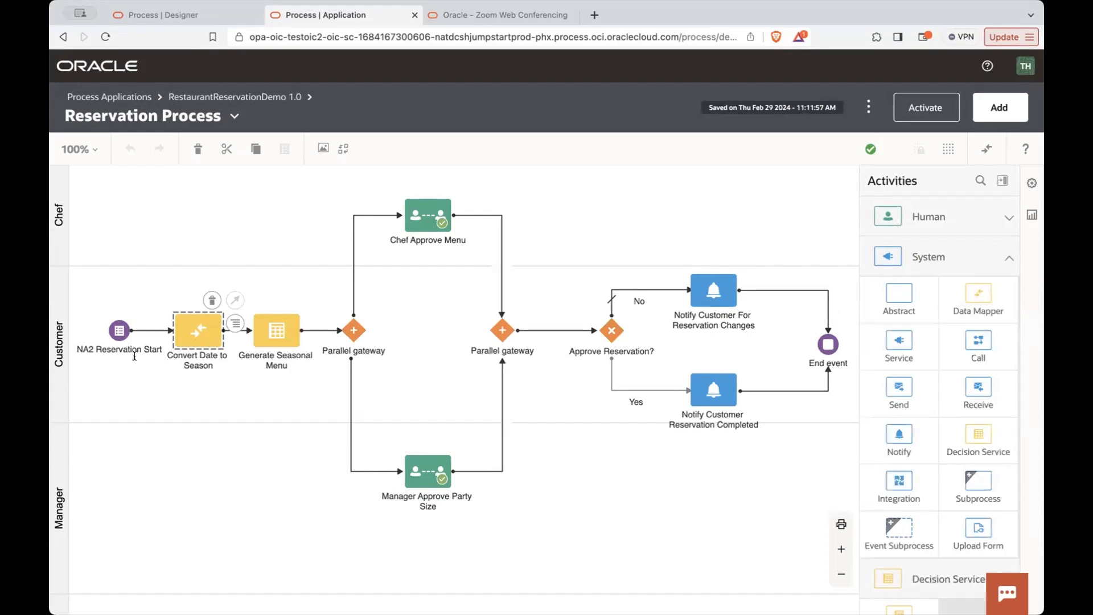
click(985, 149)
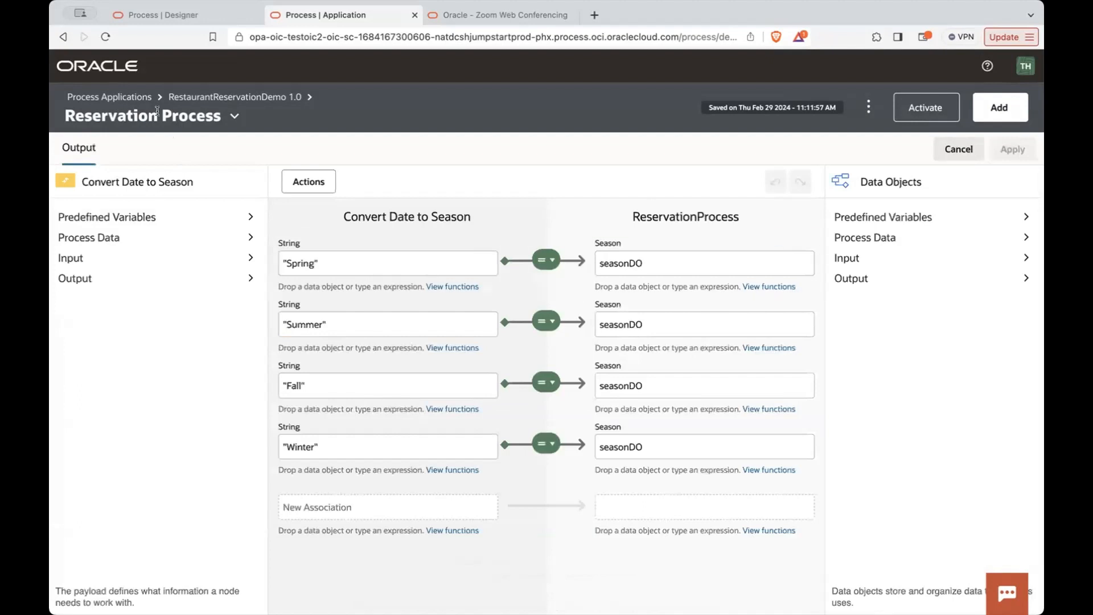
click(228, 97)
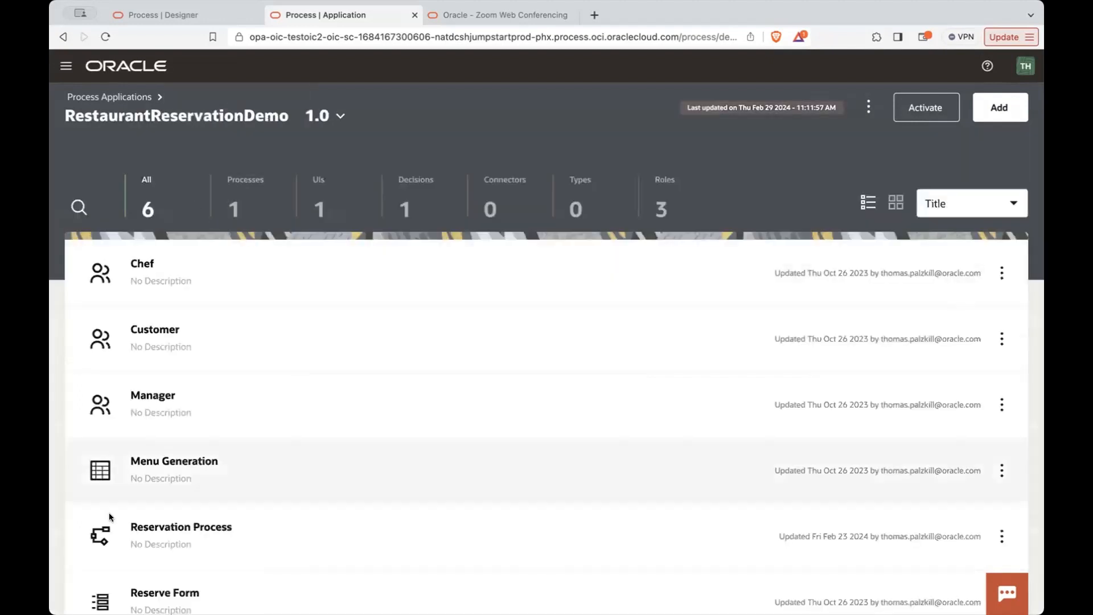
click(162, 503)
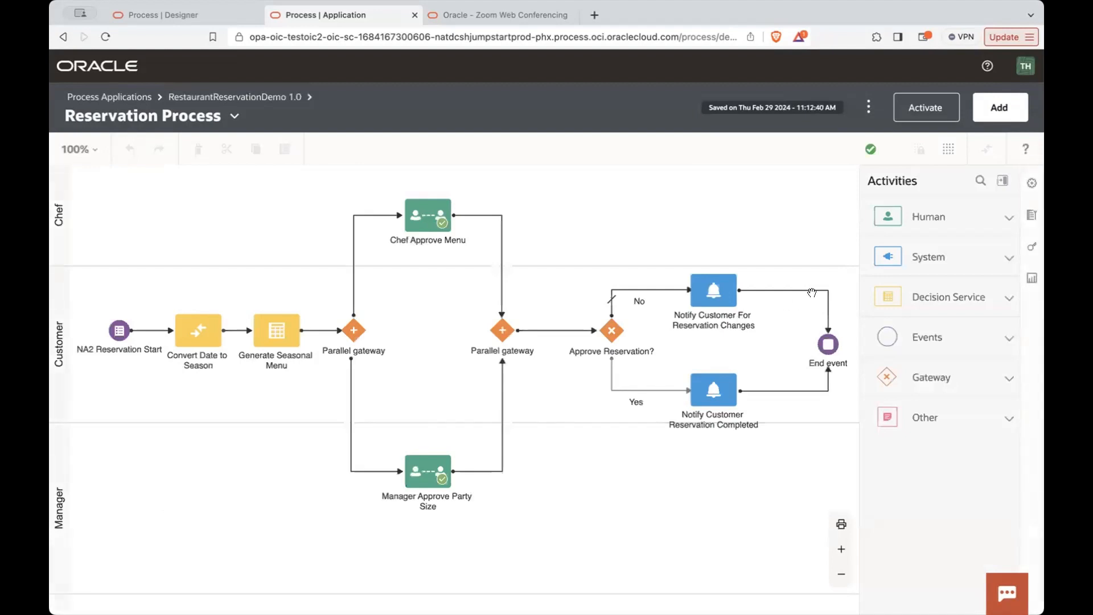
- Review how the Convert Date to Season activity maps the season strings to seasonDO, and close its data association without changes
click(191, 348)
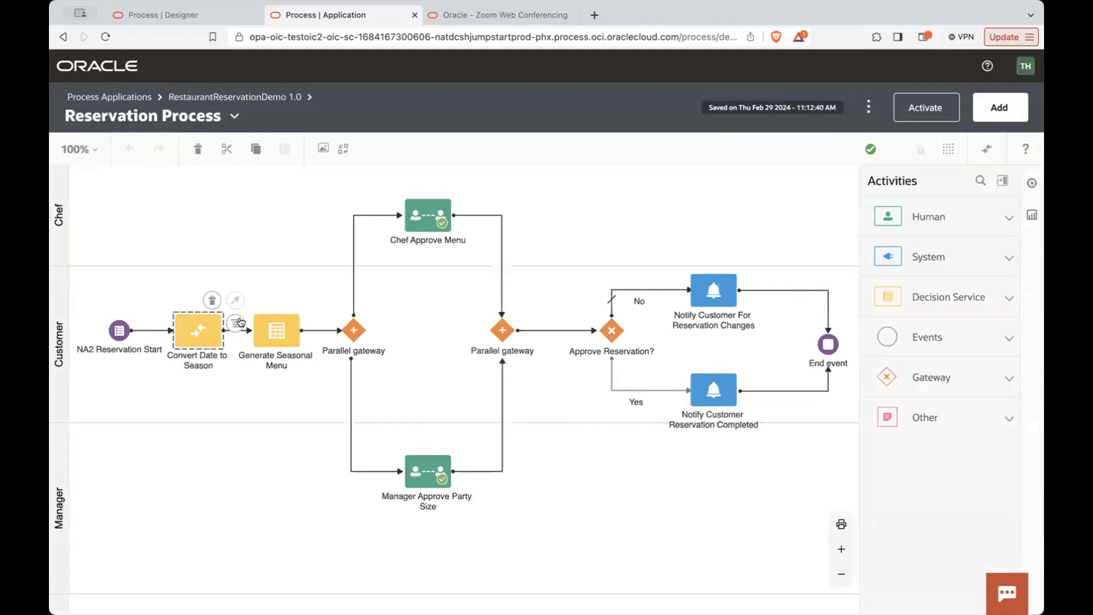
click(985, 150)
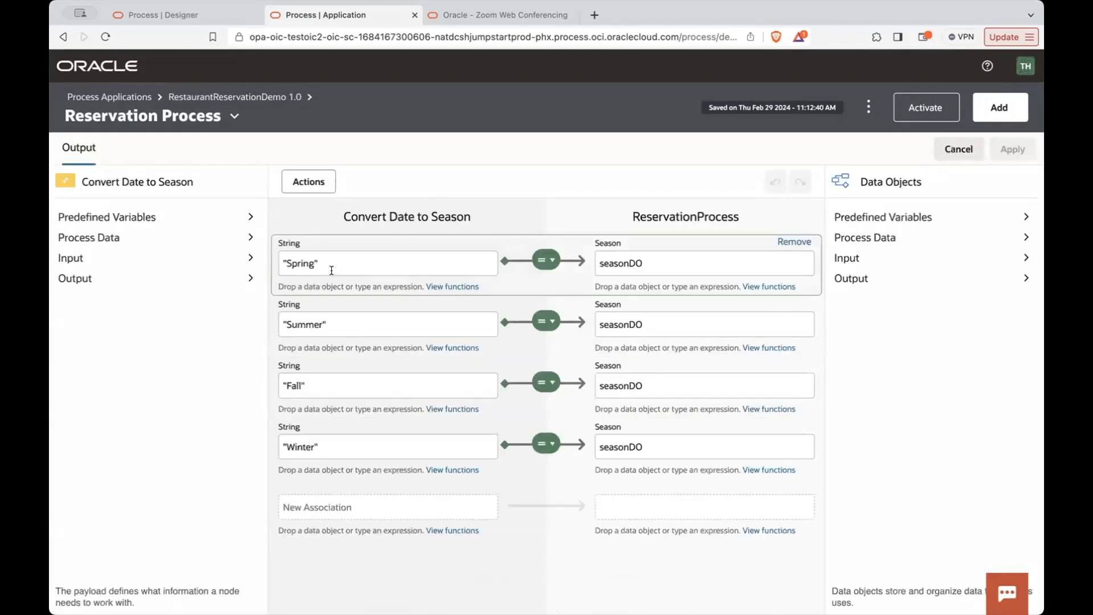
click(641, 263)
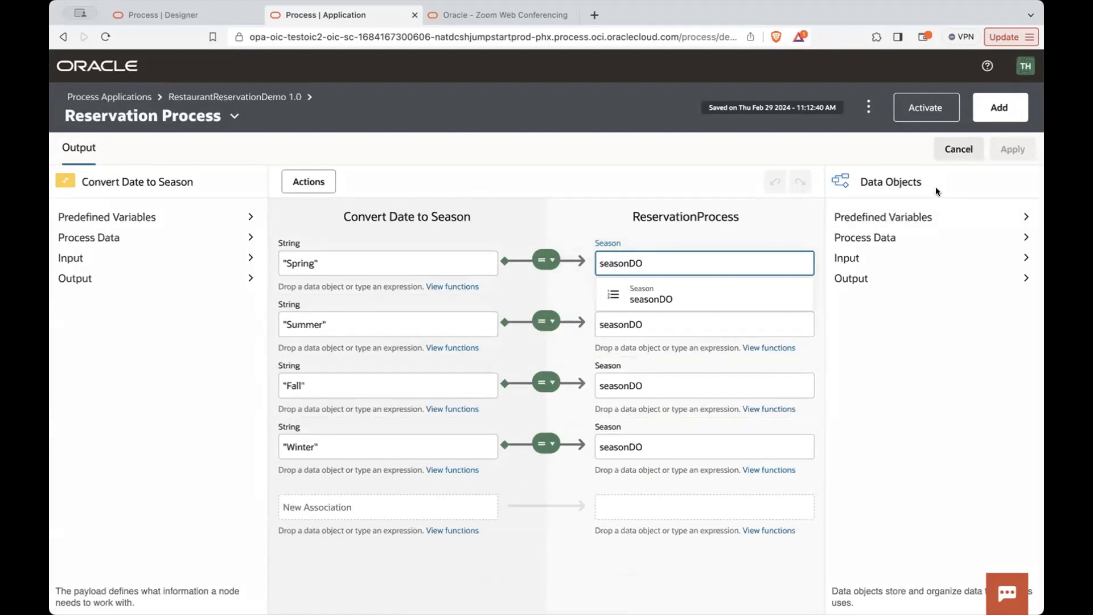
click(947, 154)
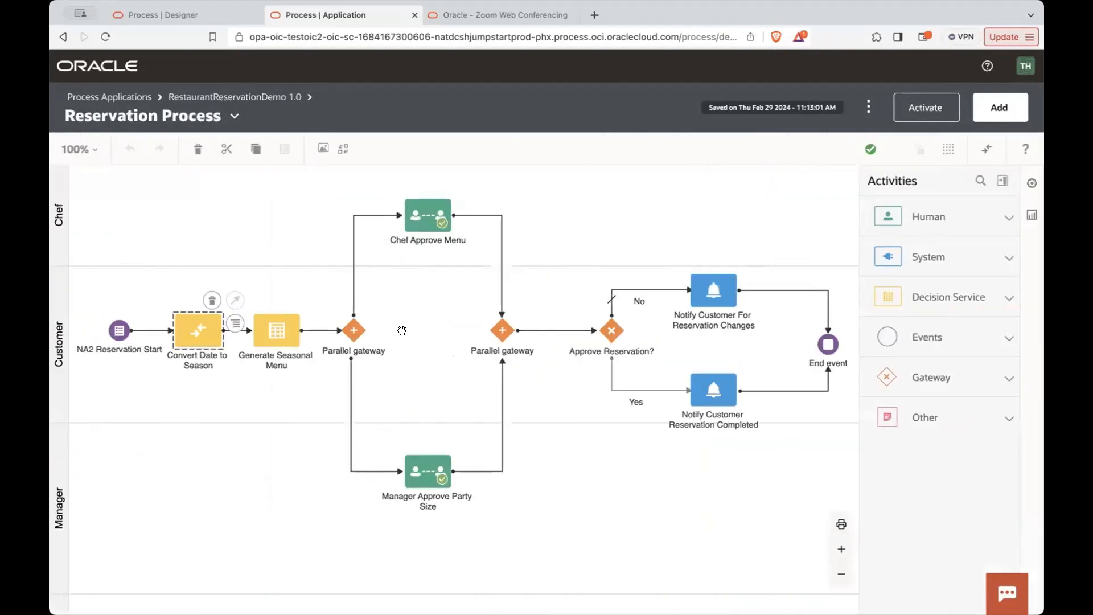
- Open the Generate Seasonal Menu activity's properties and review the decisions available to it
click(275, 335)
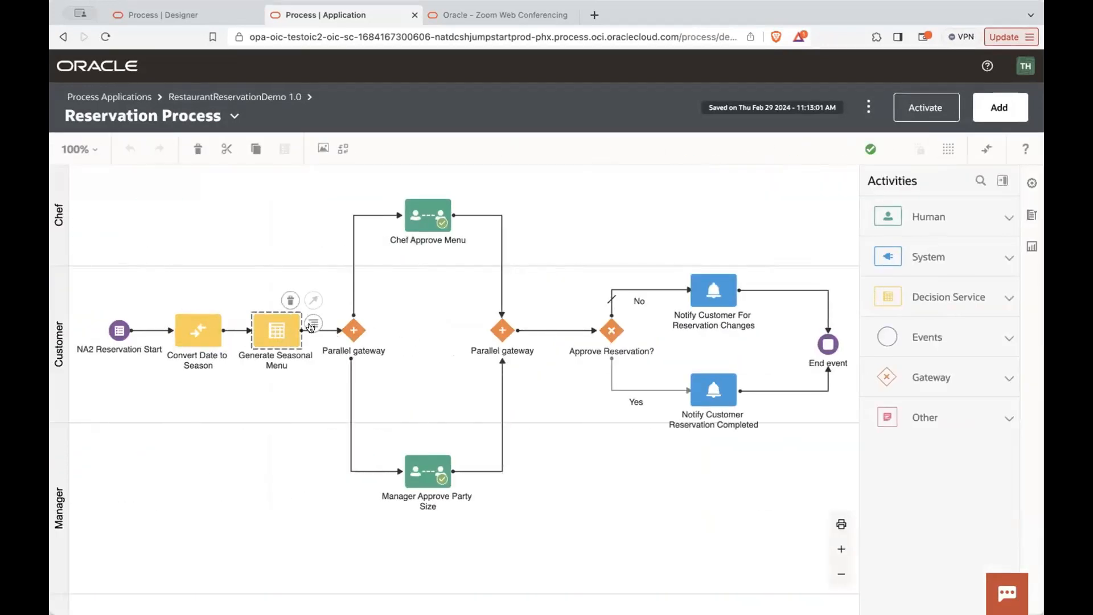
double_click(279, 325)
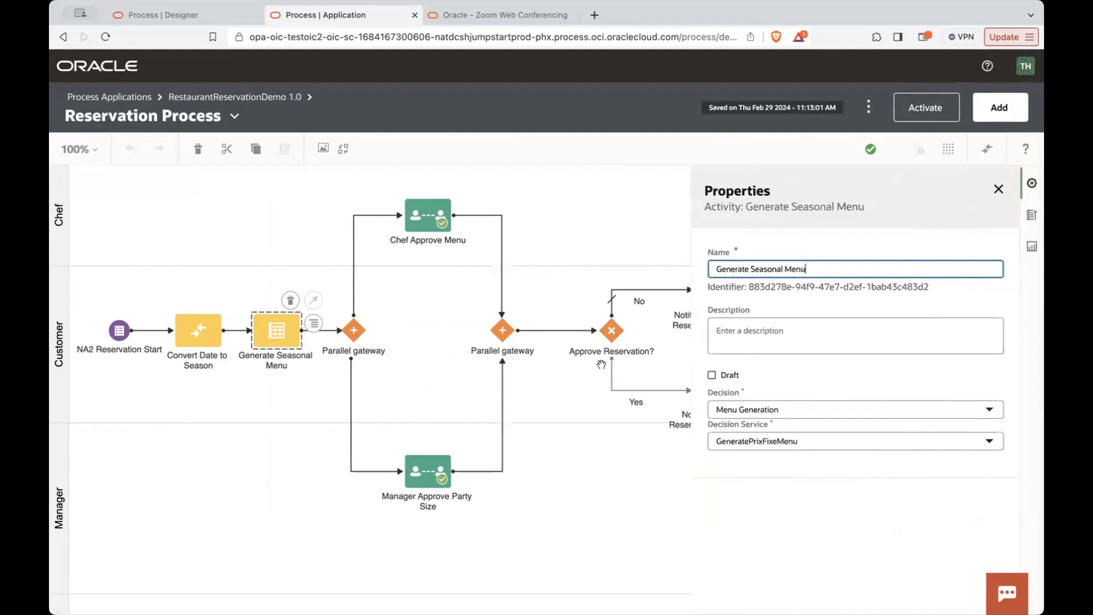
click(746, 409)
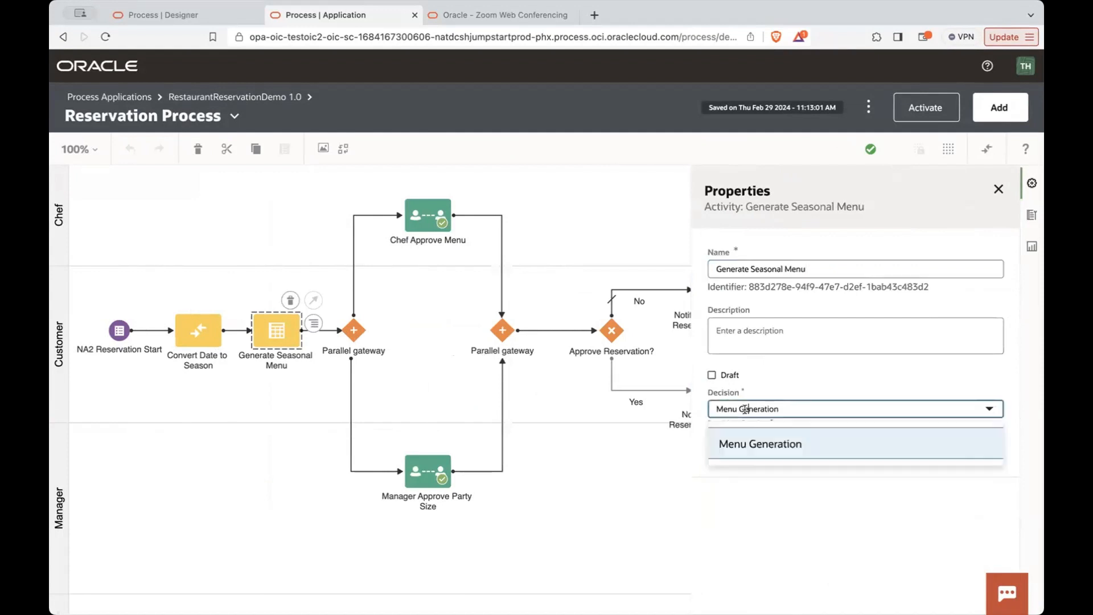
click(859, 378)
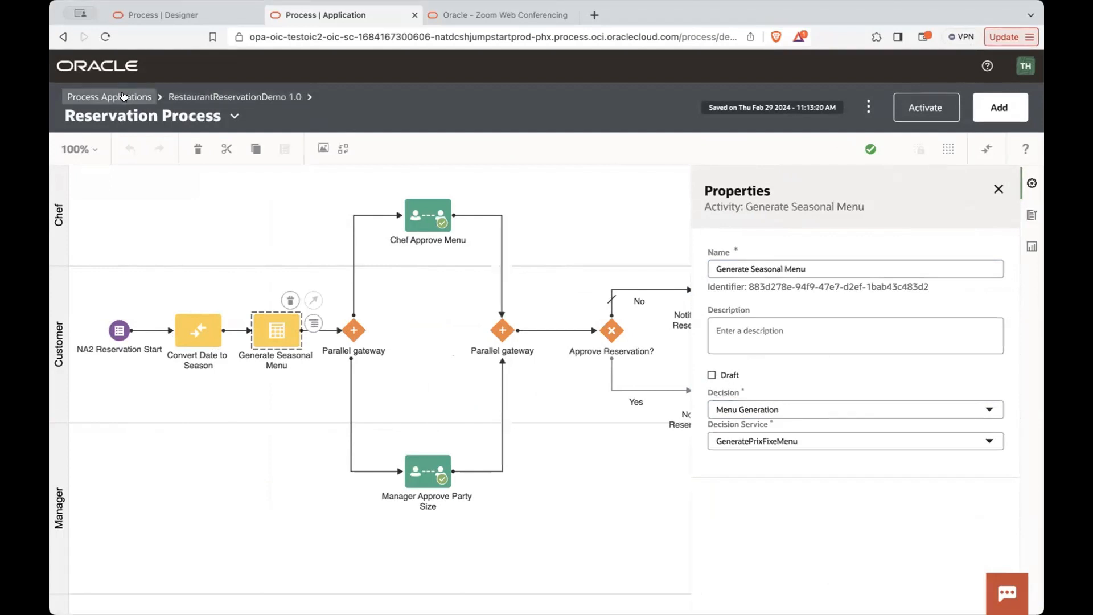
- Go to the decision applications, view the MyDecisionApplication diagram, and return to the list
click(122, 97)
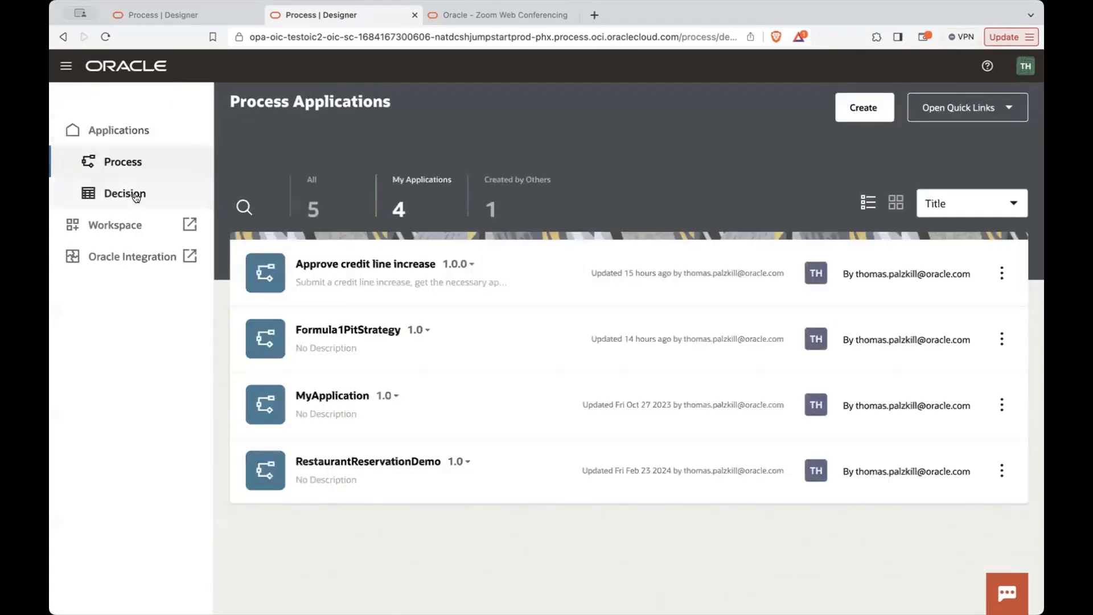
click(135, 196)
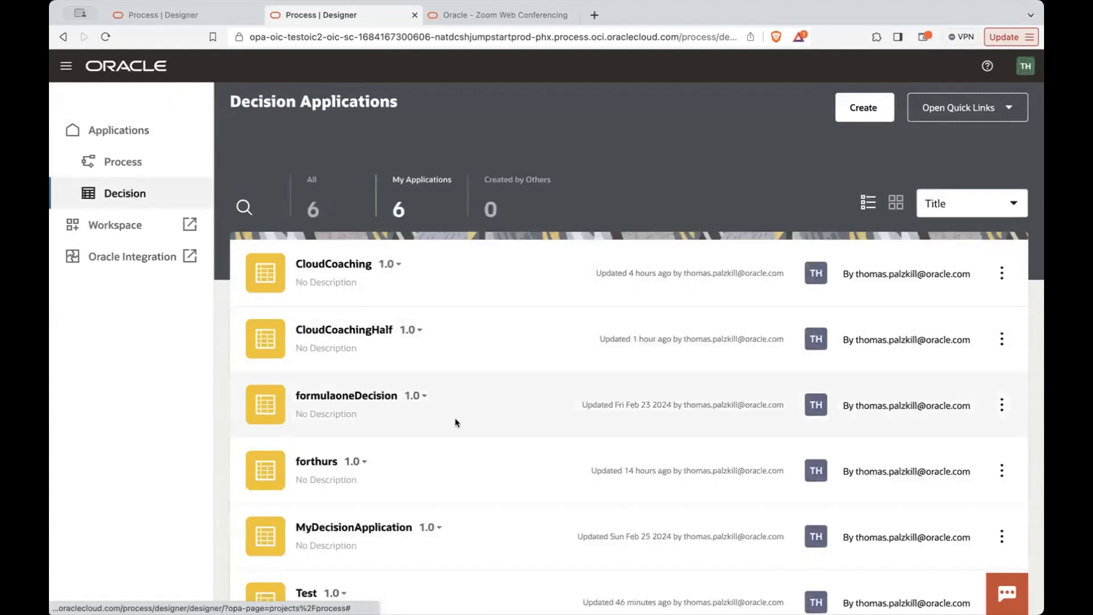
click(362, 499)
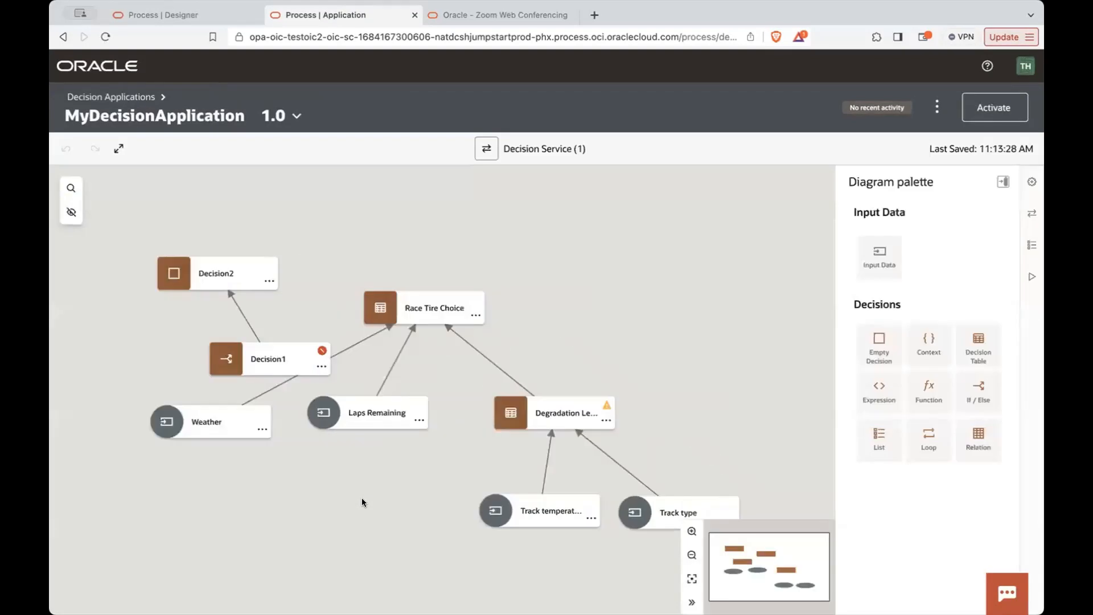
click(112, 98)
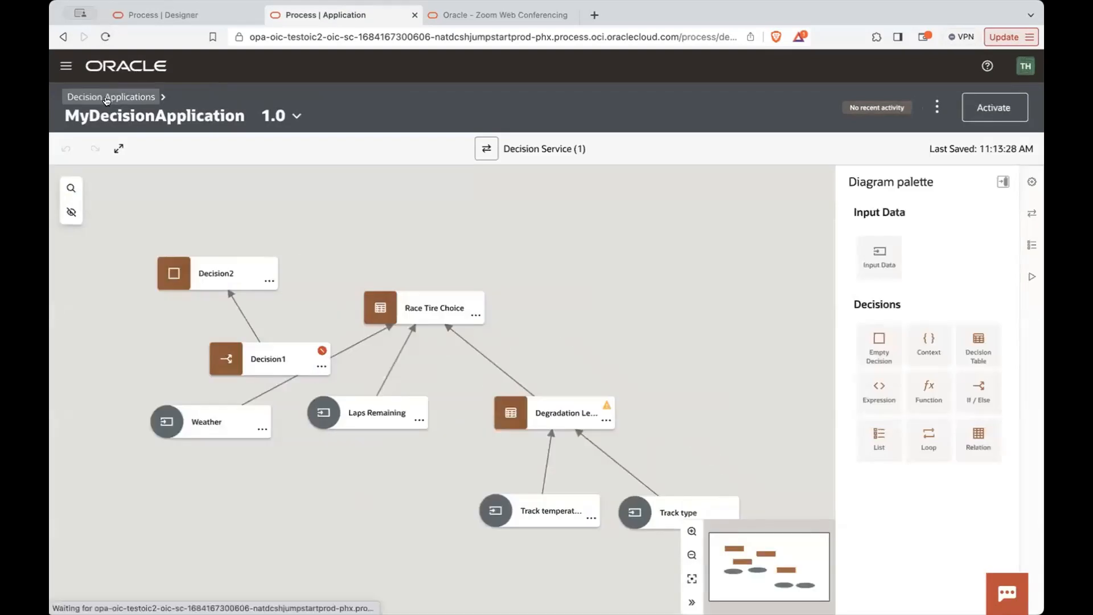
- Look through the decision applications and compare them with the list of process applications
scroll(340, 408, down, 2)
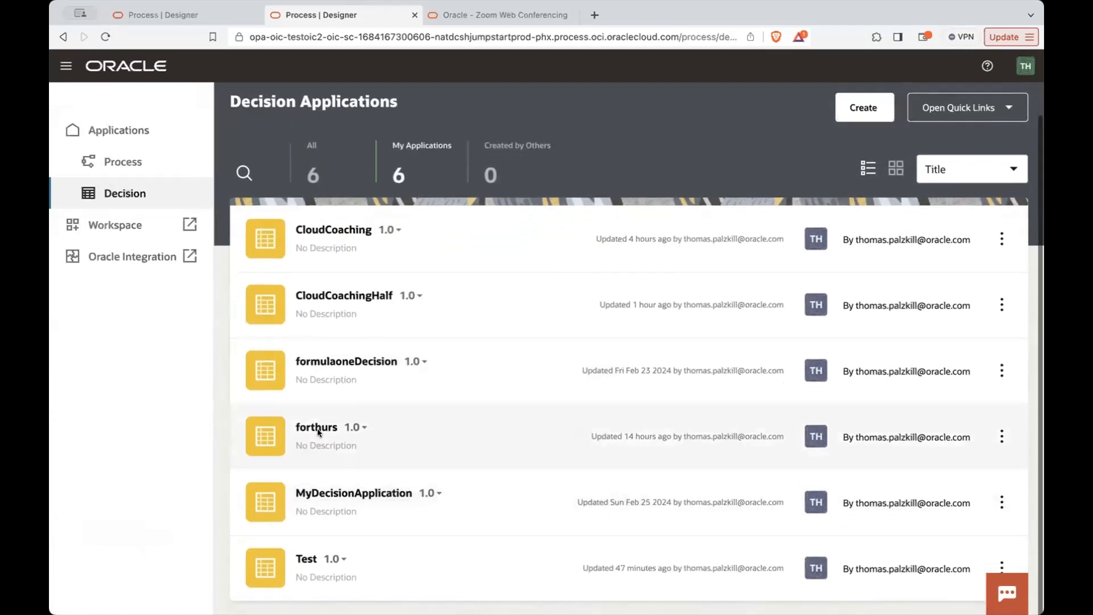
scroll(316, 429, up, 2)
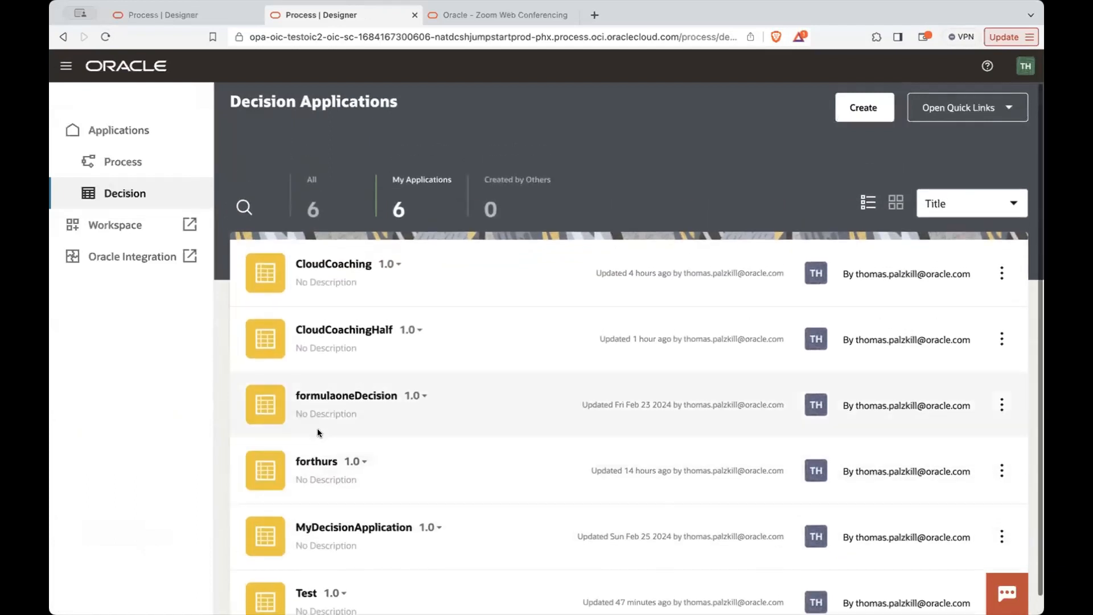
click(138, 155)
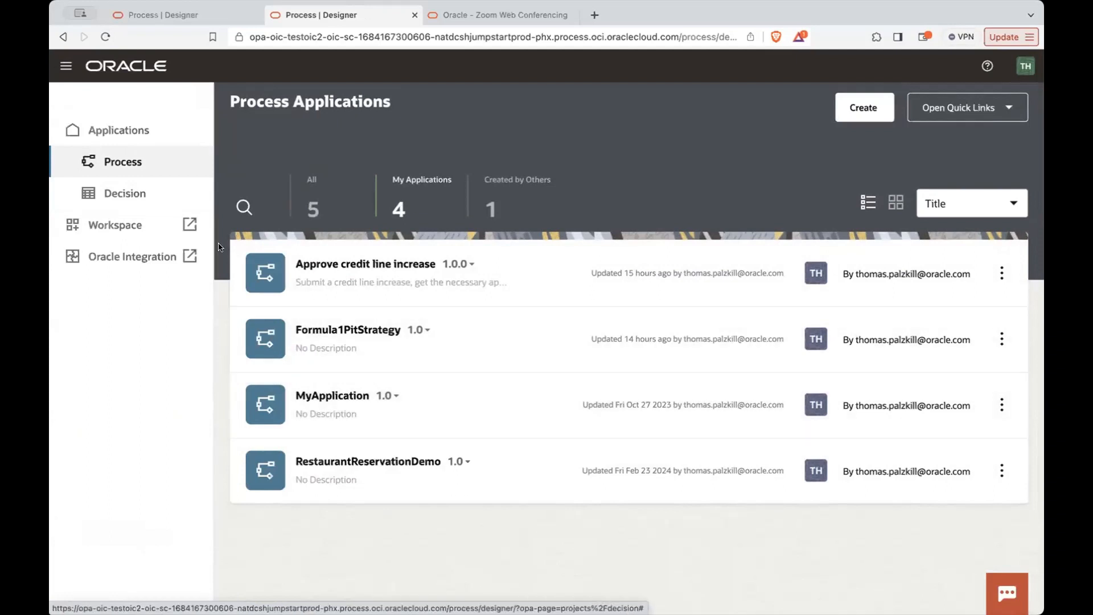
click(187, 201)
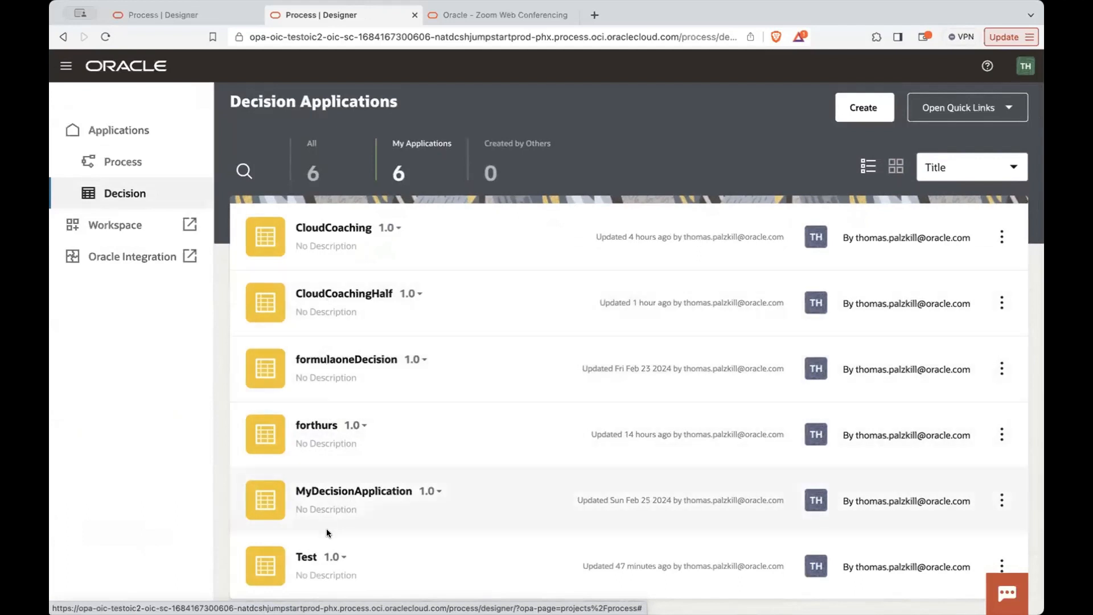
scroll(319, 559, up, 1)
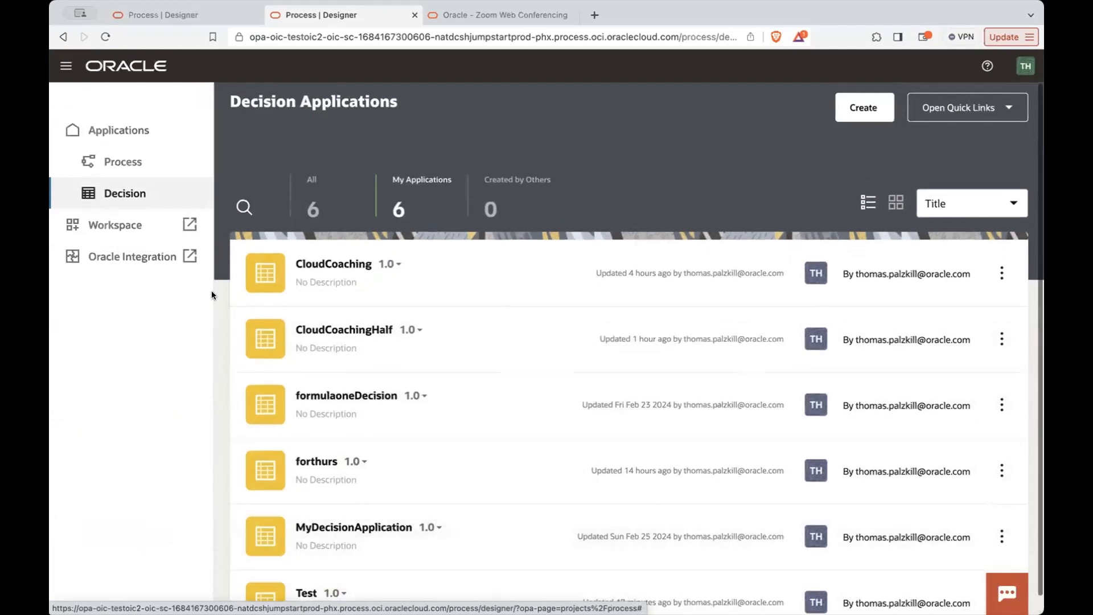
- Open the MyApplication process application to view its components and return to the process applications
click(154, 162)
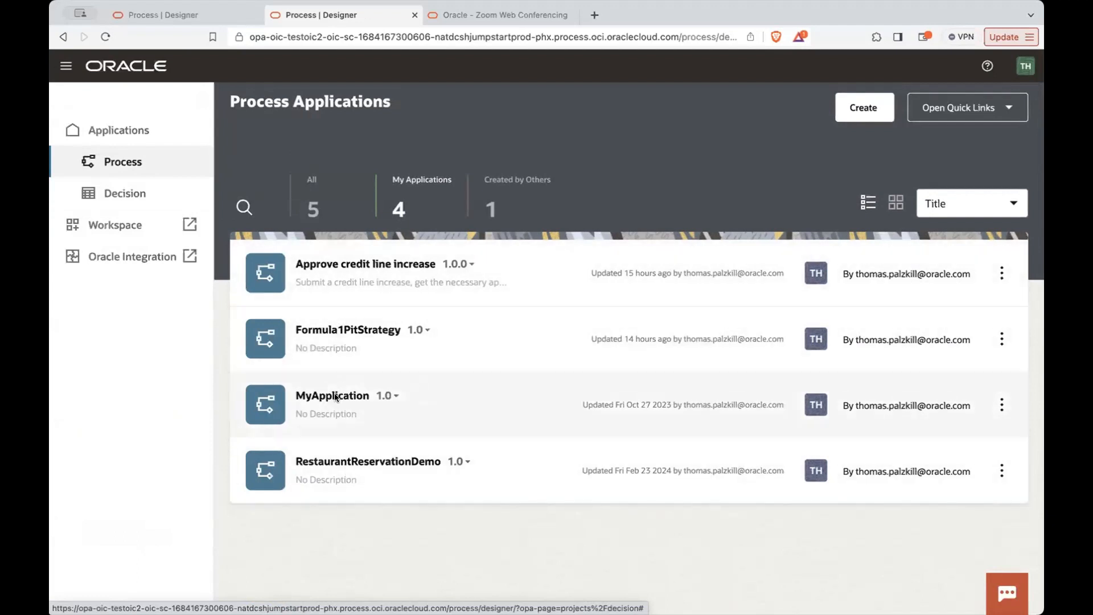
click(335, 396)
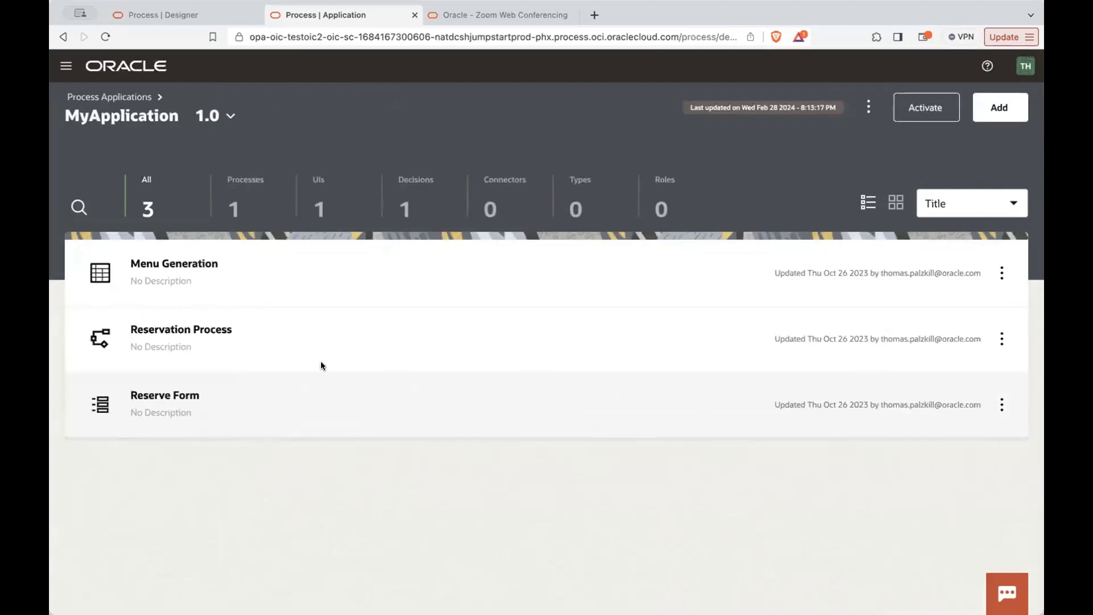
click(135, 103)
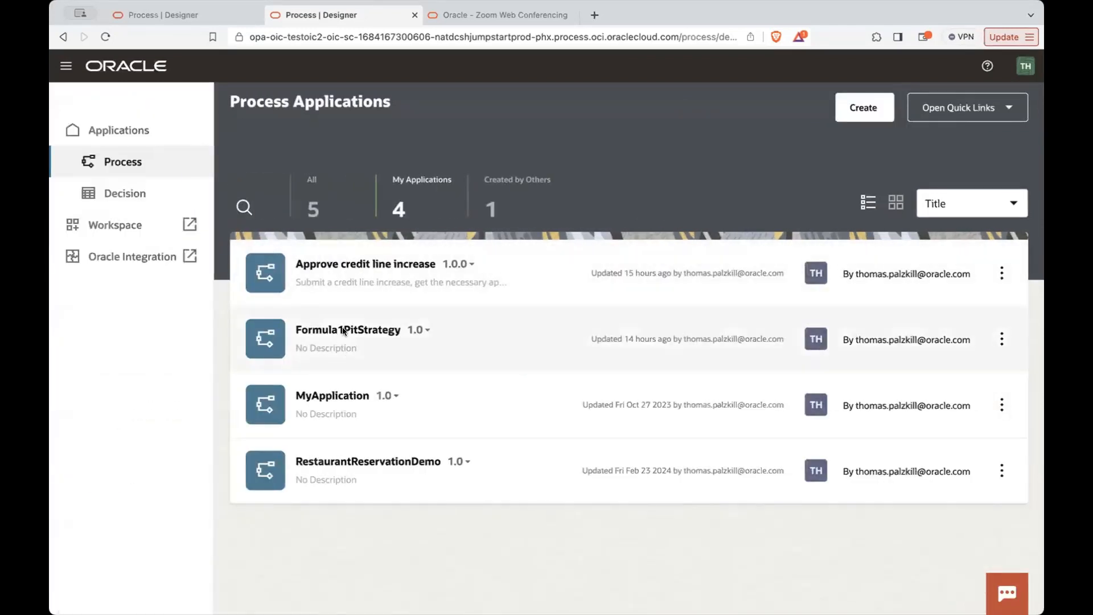
- Open the Menu Generation decision in RestaurantReservationDemo and select its Has Children input in the diagram
click(342, 454)
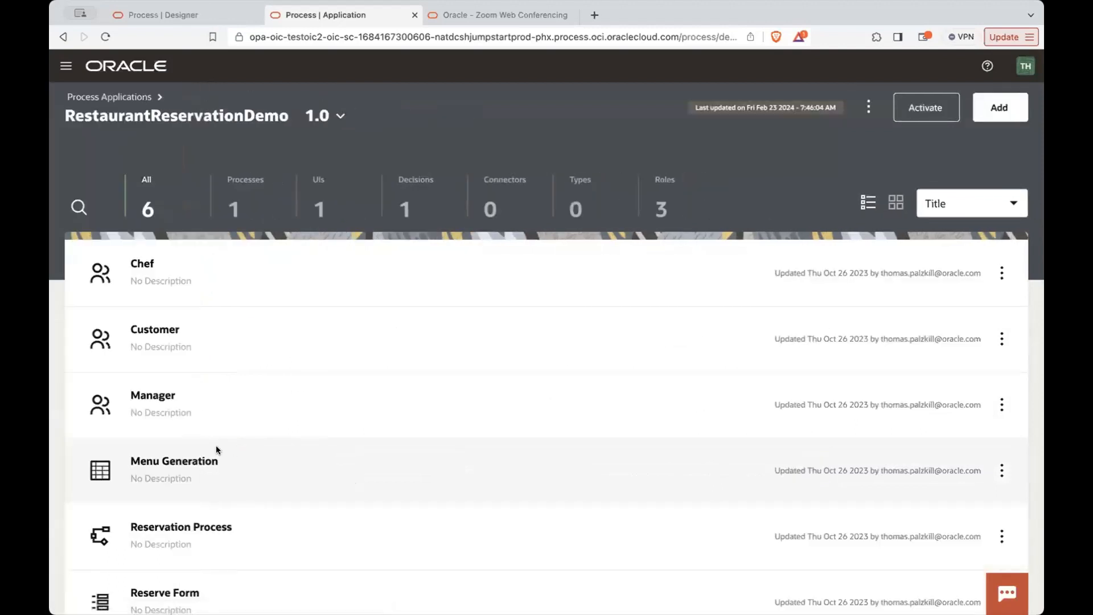
click(108, 464)
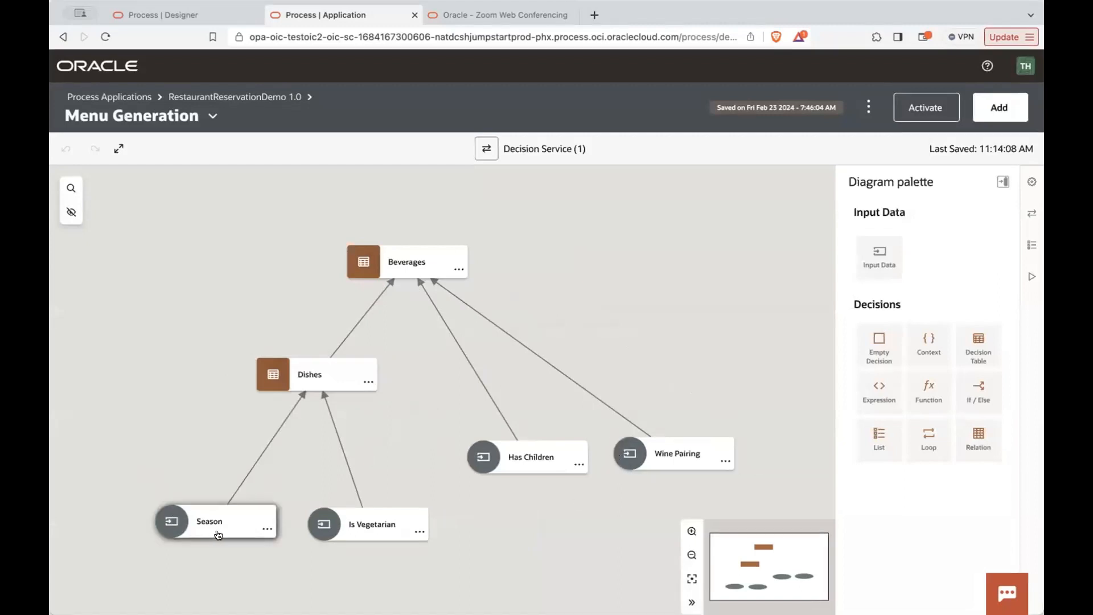
click(494, 451)
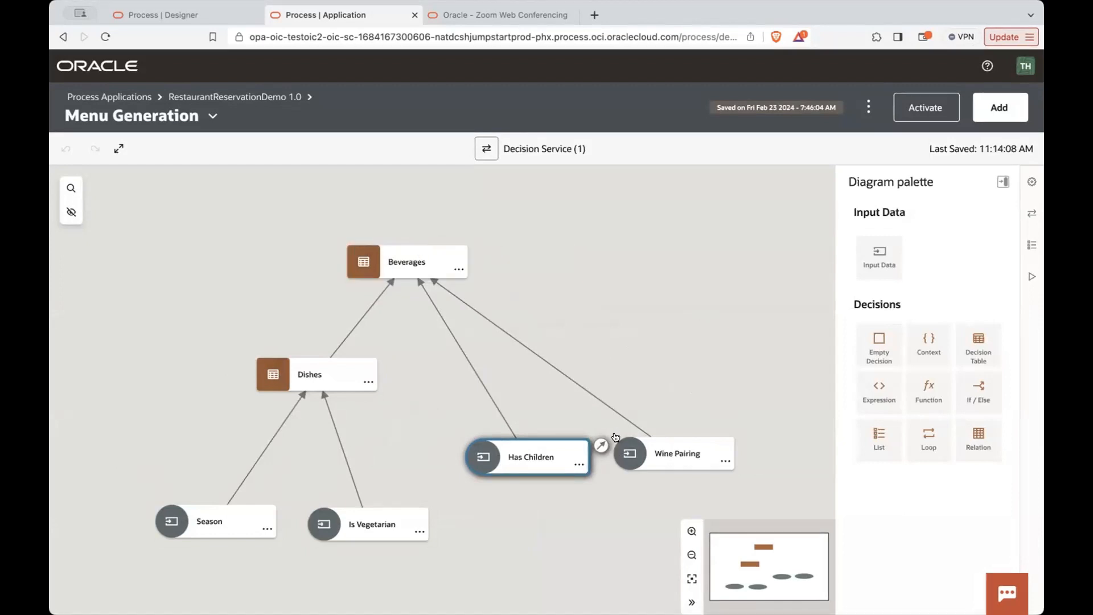
- Select the Wine Pairing input, then review the properties and allowed values of the Season and Is Vegetarian inputs
click(630, 458)
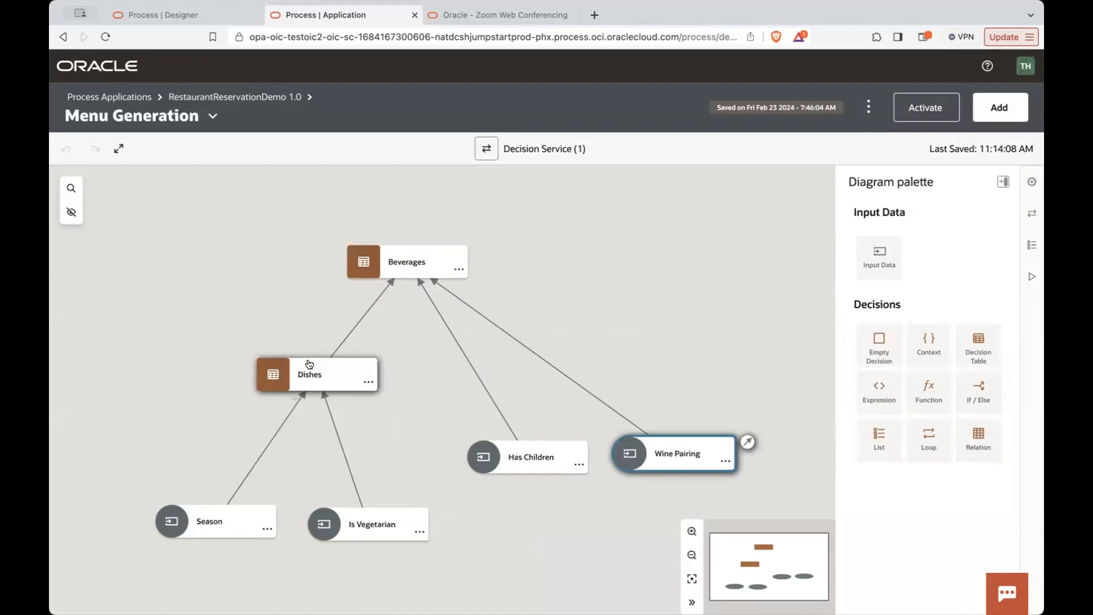
click(164, 522)
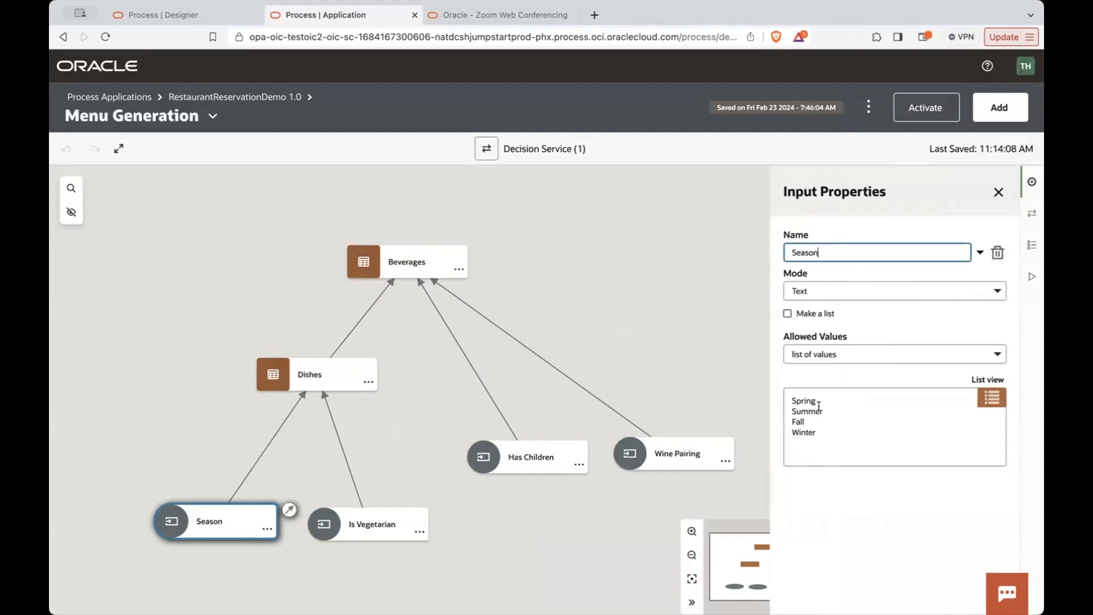
click(790, 395)
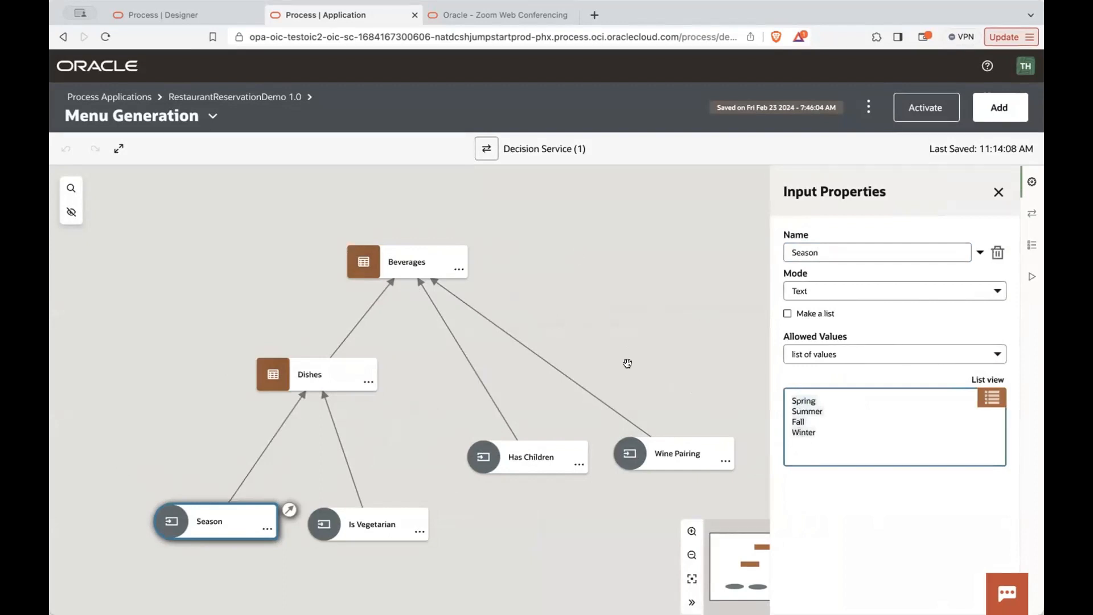
click(321, 530)
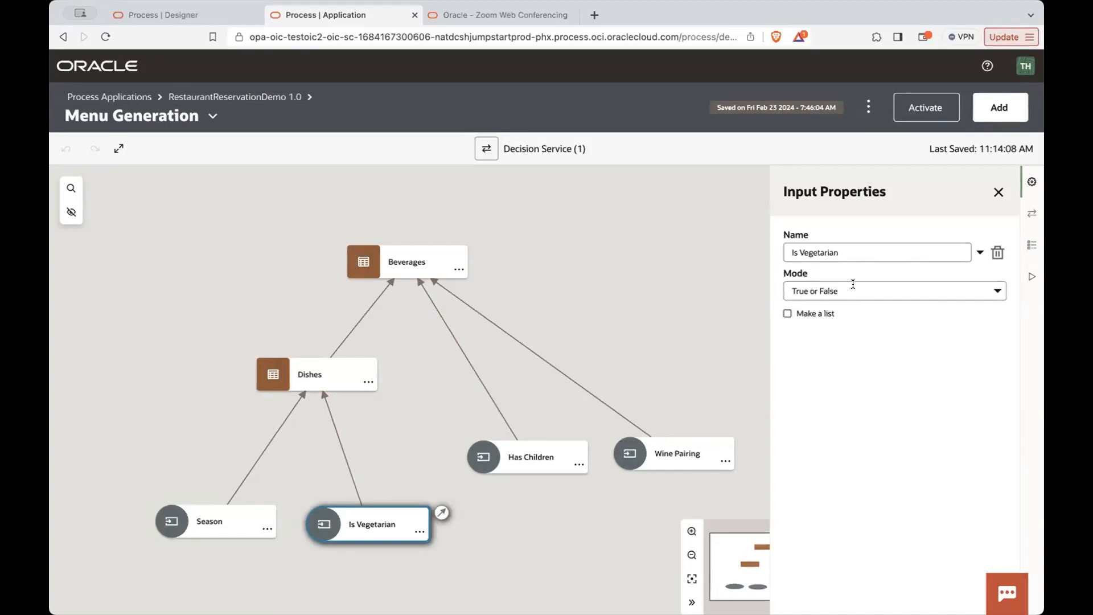
click(168, 512)
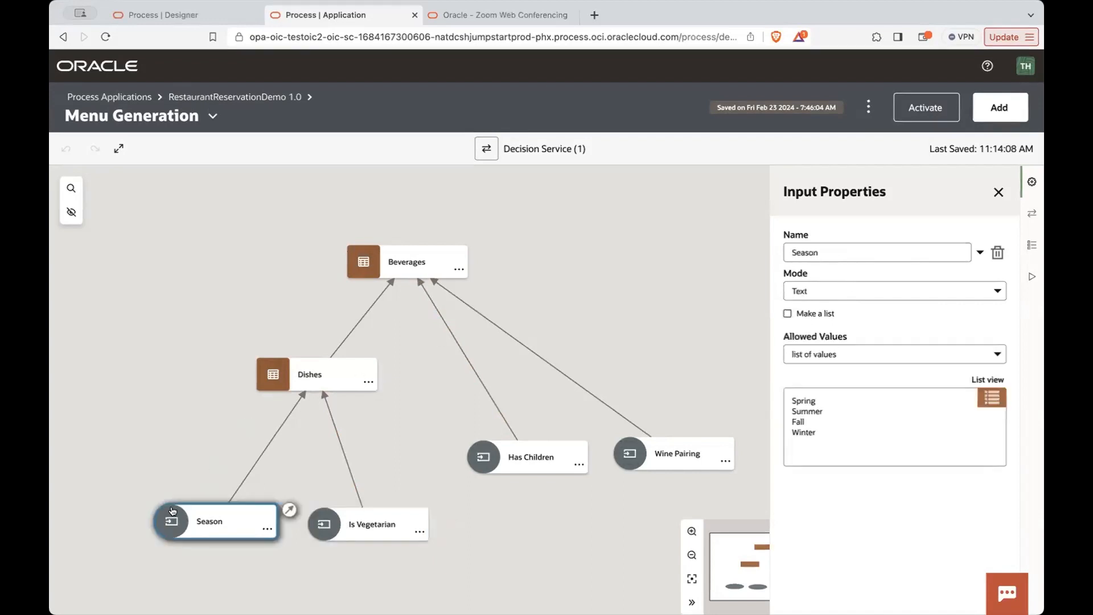
- Open the Dishes decision table and set the Season of rule 1 to Spring
double_click(272, 376)
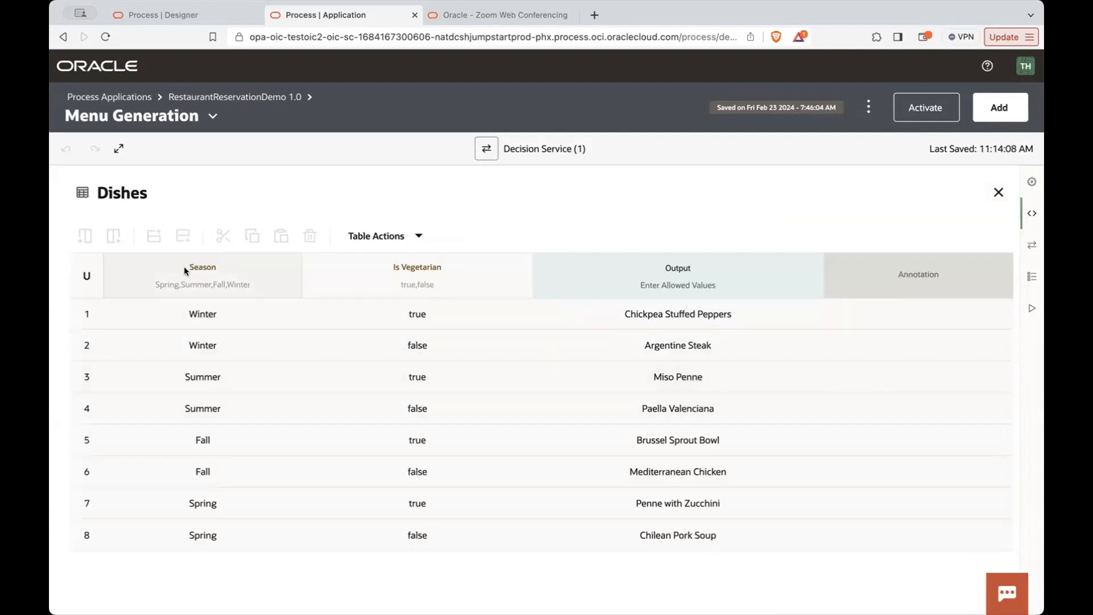
click(196, 313)
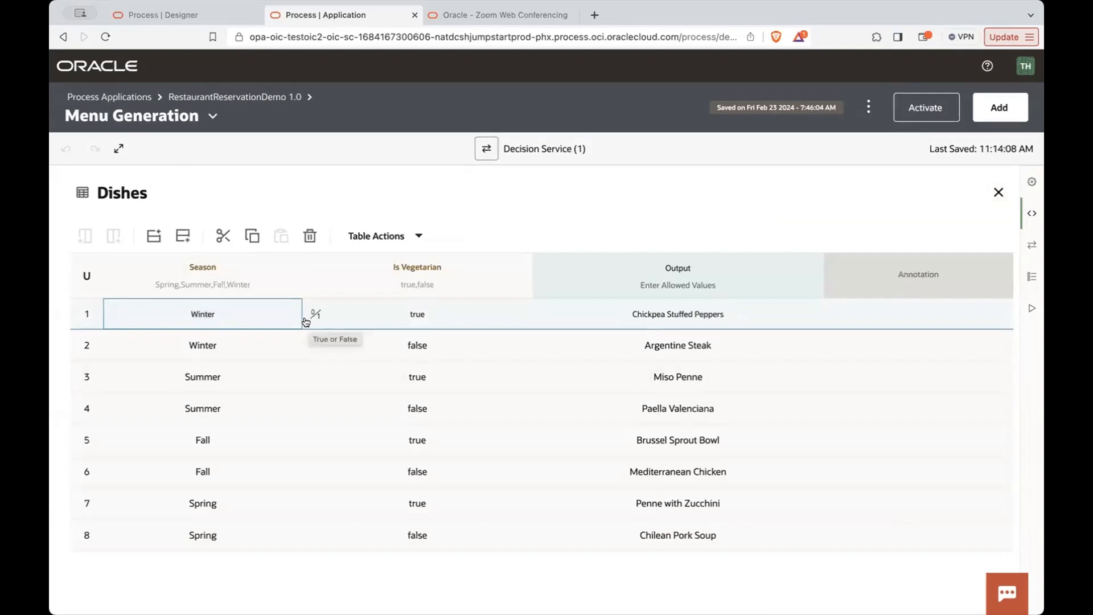
text(Spring)
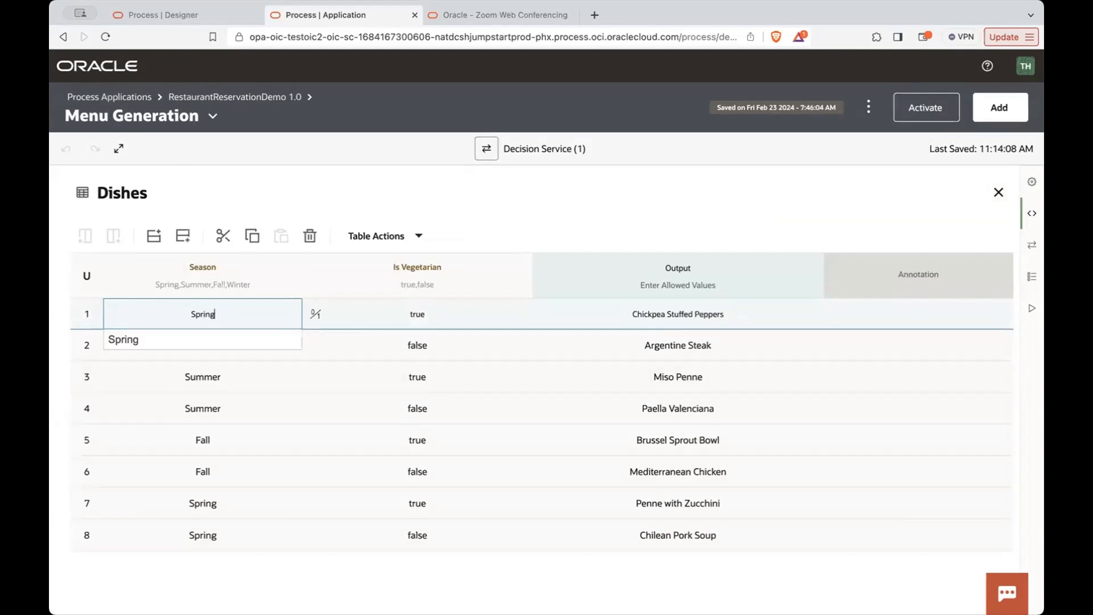
key(Return)
click(322, 276)
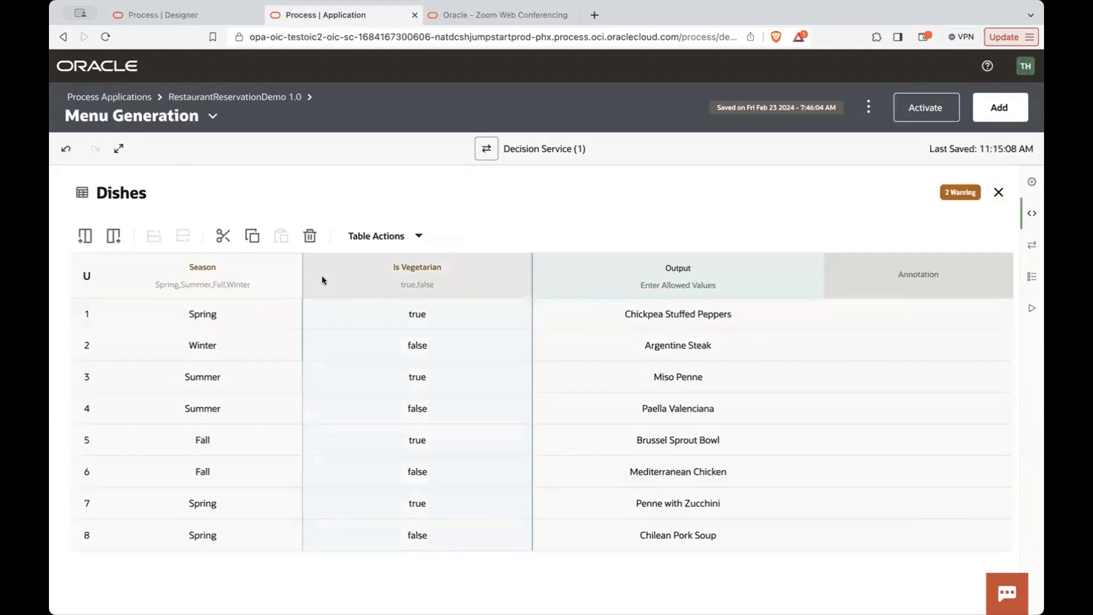
- Restore the Season of rule 1 in the Dishes table to Winter
click(196, 315)
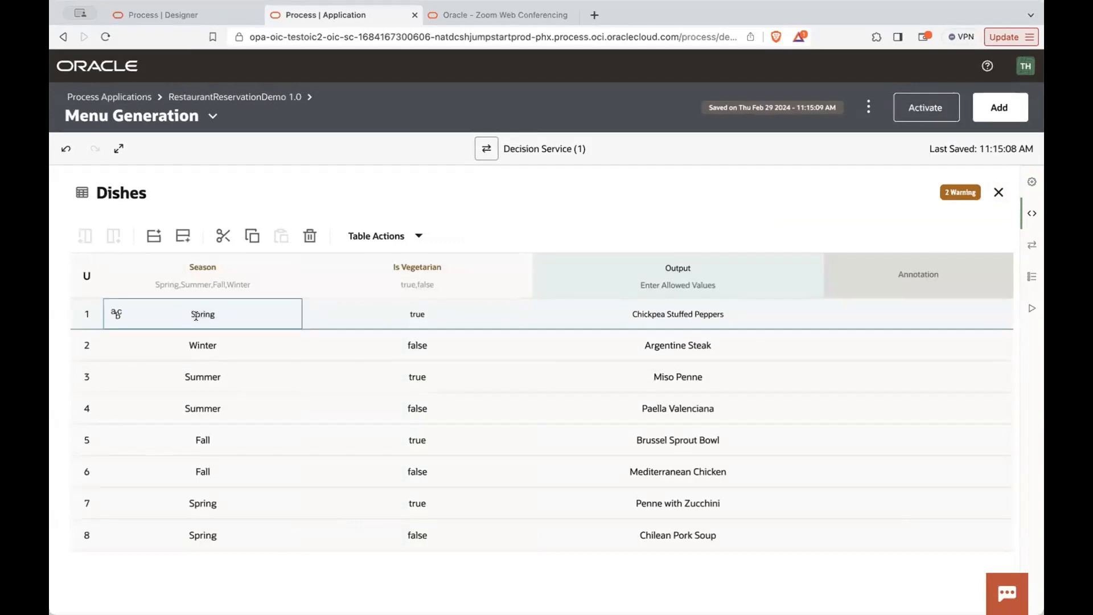
text(Winter)
key(Return)
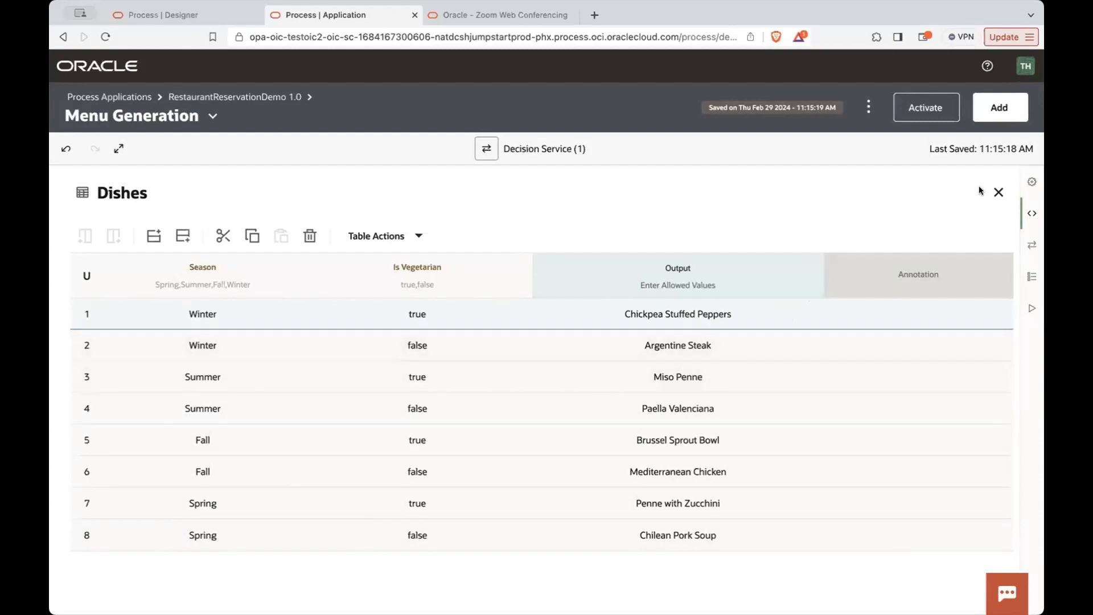
- Close the Dishes table, view the Beverages decision table and return to the decision diagram
click(998, 192)
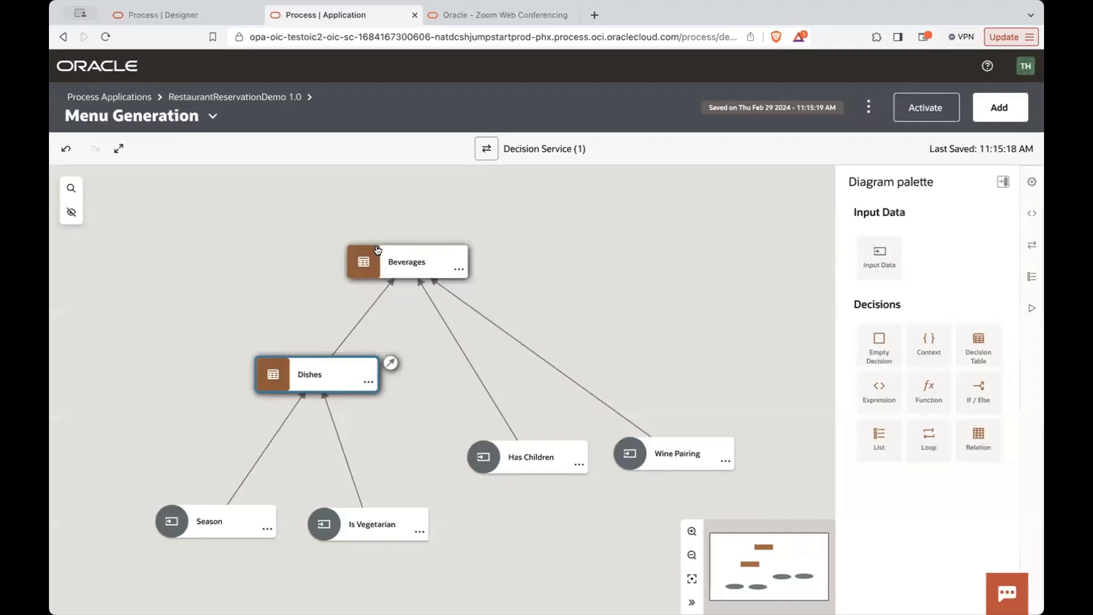
click(366, 261)
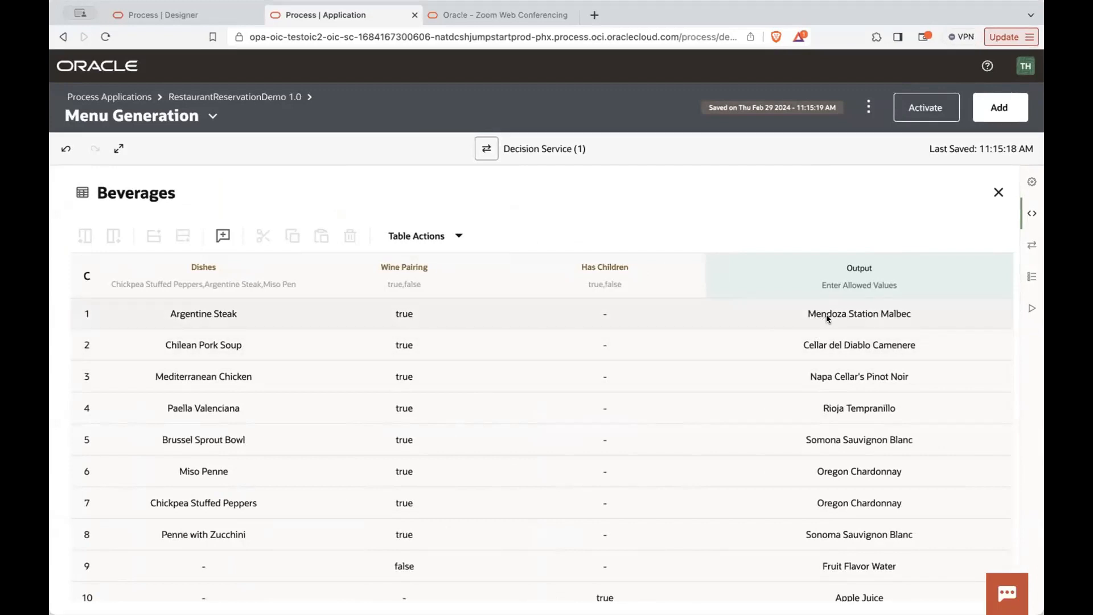
click(998, 192)
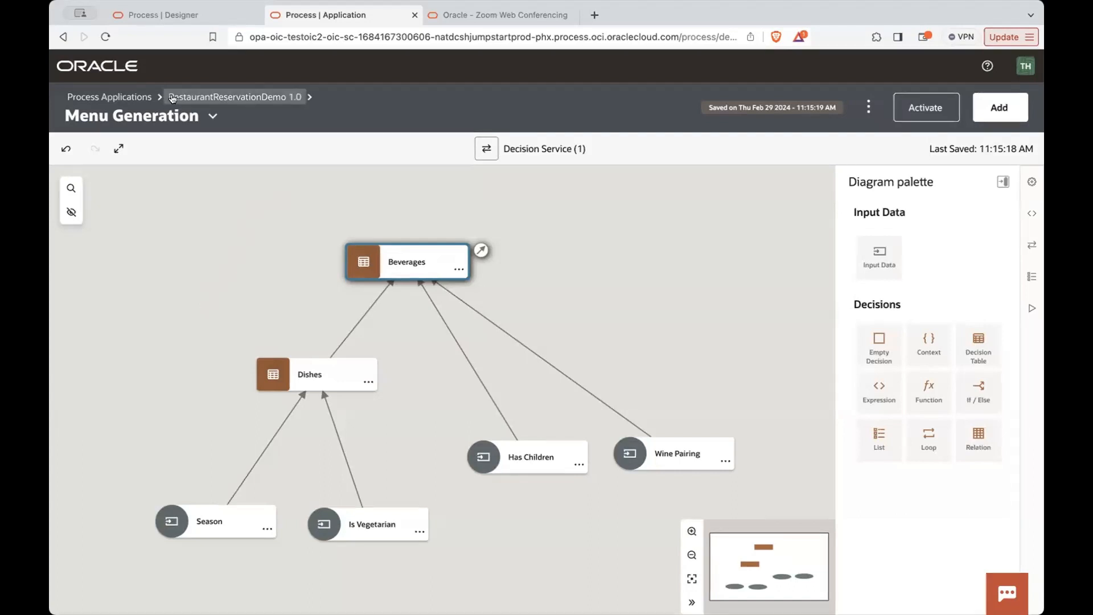
- Leave Menu Generation, go to the decision applications and open the Test decision application
click(136, 96)
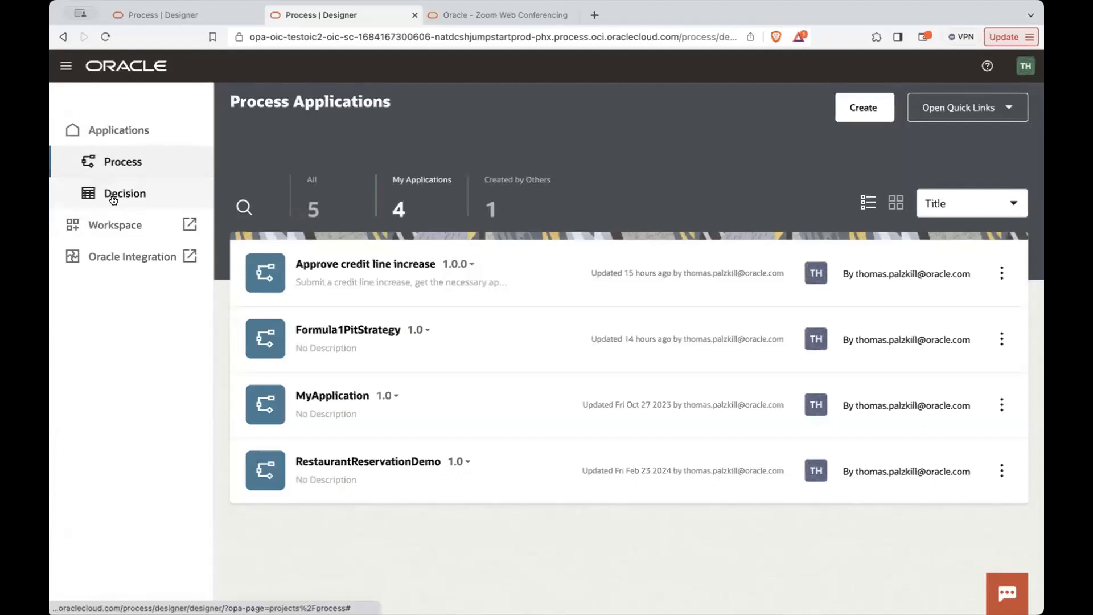
click(113, 200)
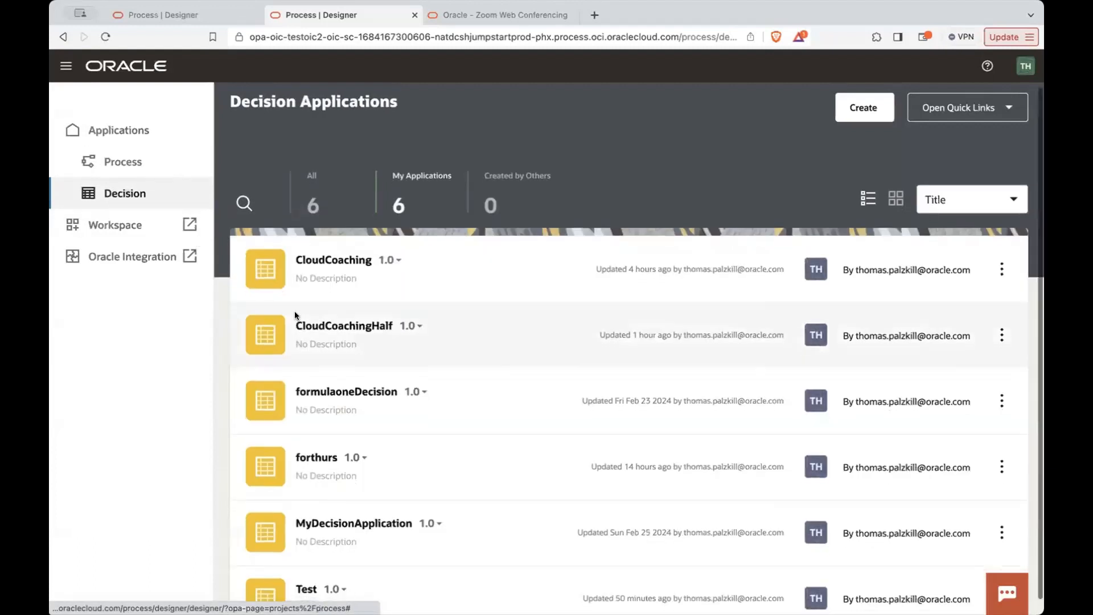
scroll(295, 310, down, 1)
click(307, 556)
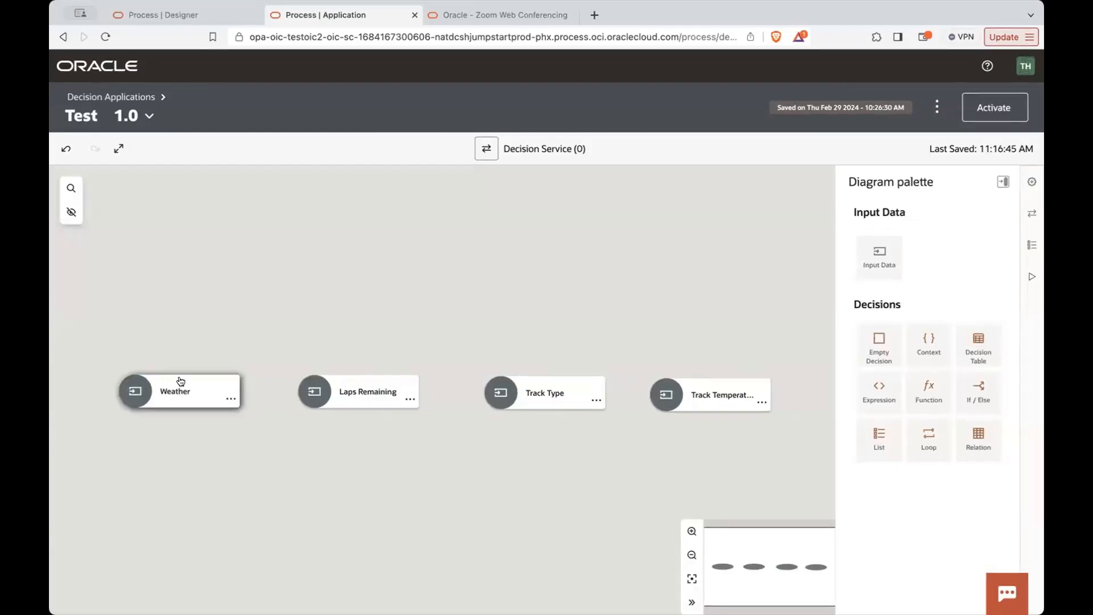
- Move the Weather, Laps Remaining, Track Type and Track Temperature inputs lower in the diagram, keeping them in one row
drag(178, 378, 142, 479)
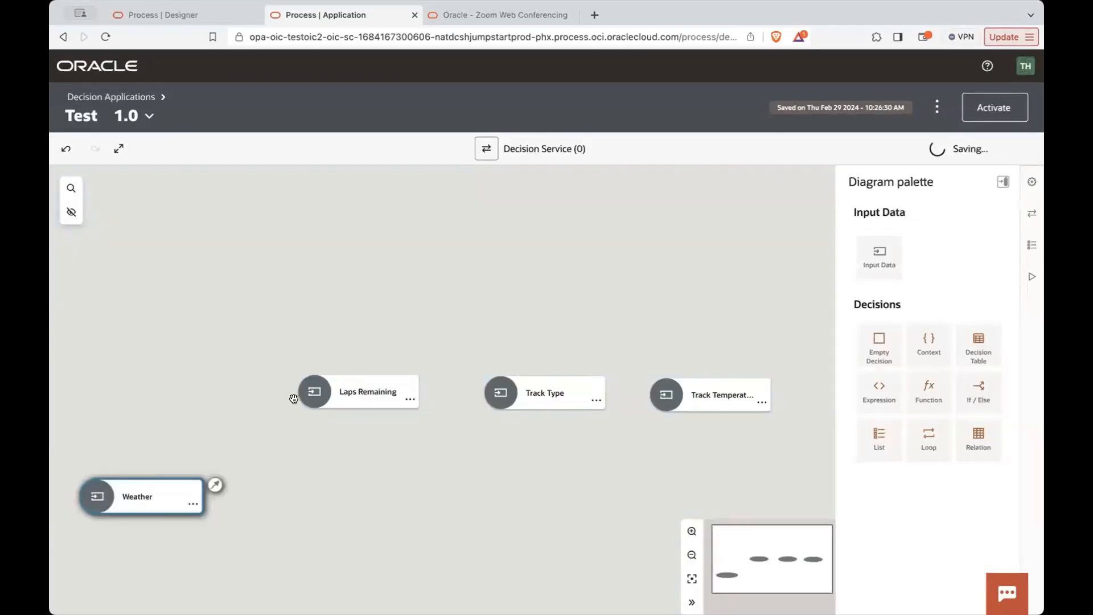
drag(337, 383, 316, 483)
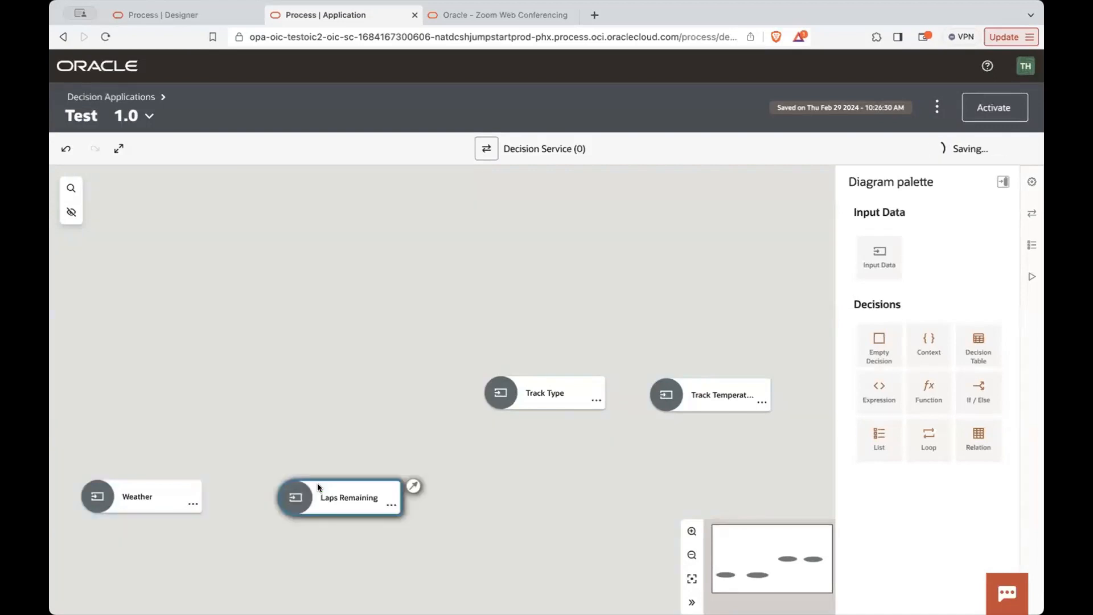
drag(546, 383, 525, 486)
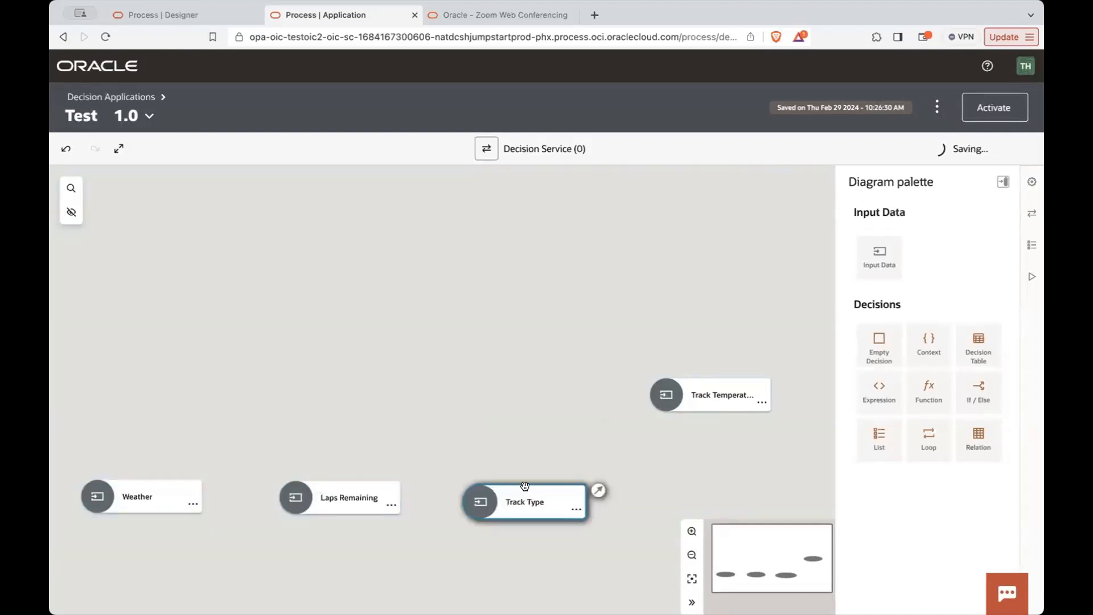
drag(698, 389, 682, 498)
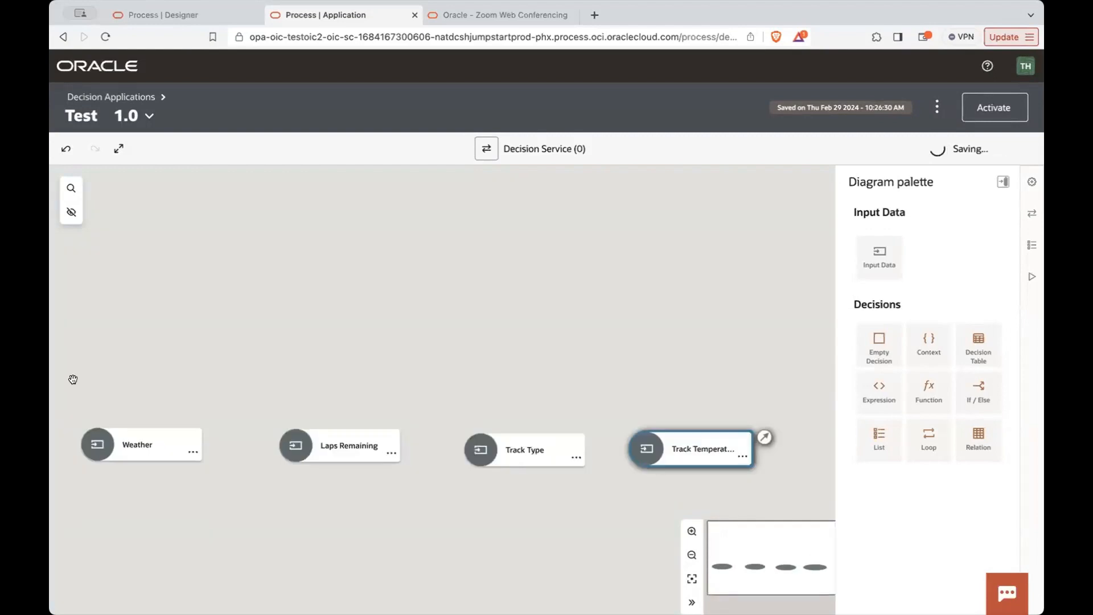
- Review the Weather input's properties, including the available modes and allowed-value types, without changing them
click(101, 447)
double_click(100, 447)
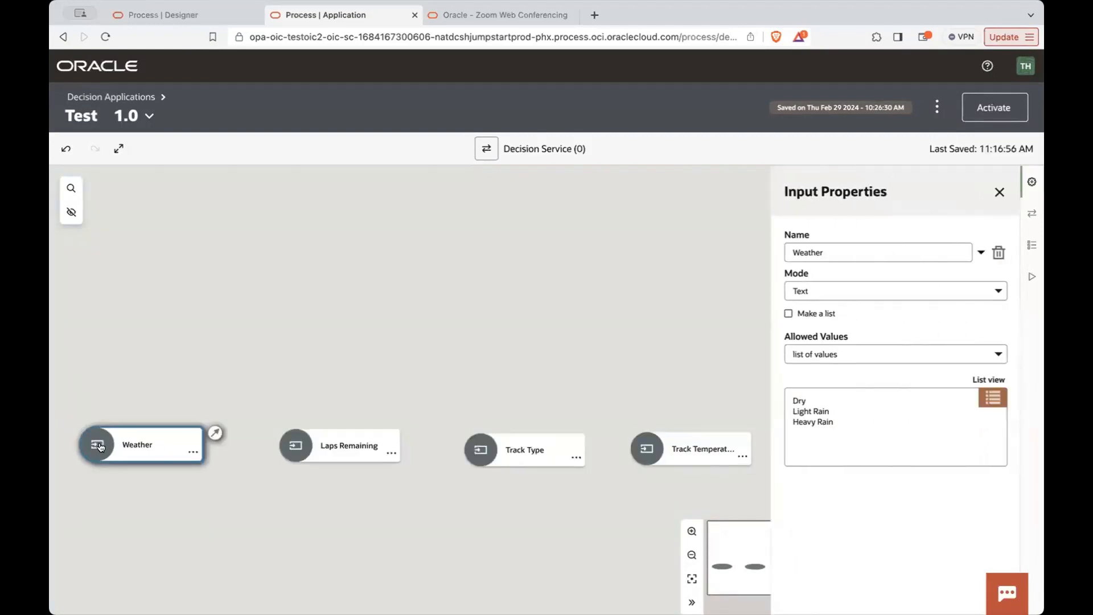
click(831, 285)
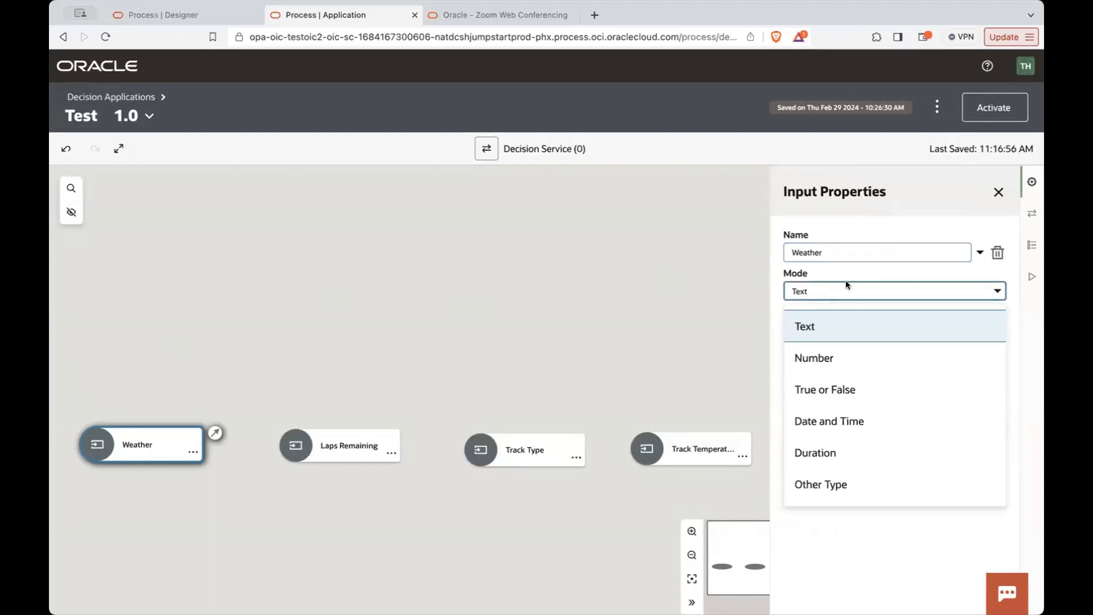
click(846, 285)
click(822, 353)
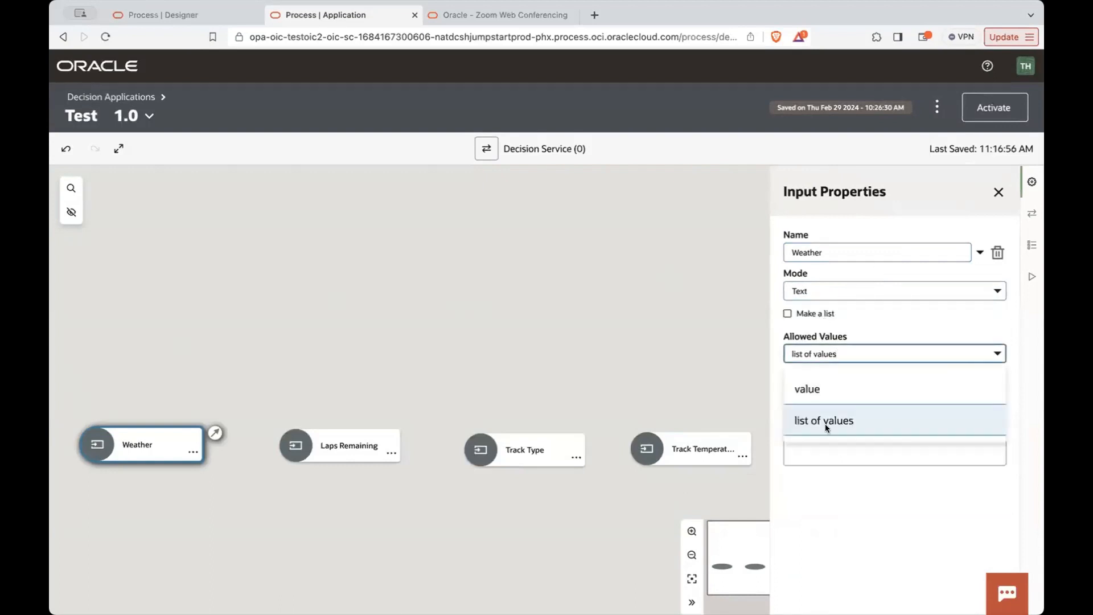
click(871, 347)
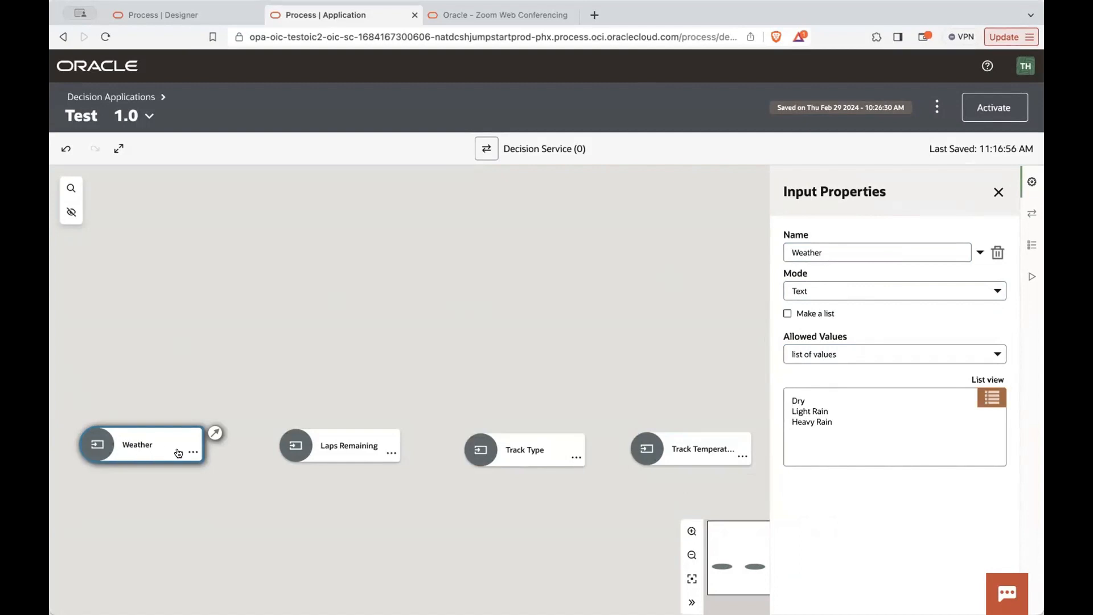
- Review the Laps Remaining input's properties, including its mode options, allowed-value conditions and range bracket choices
click(299, 452)
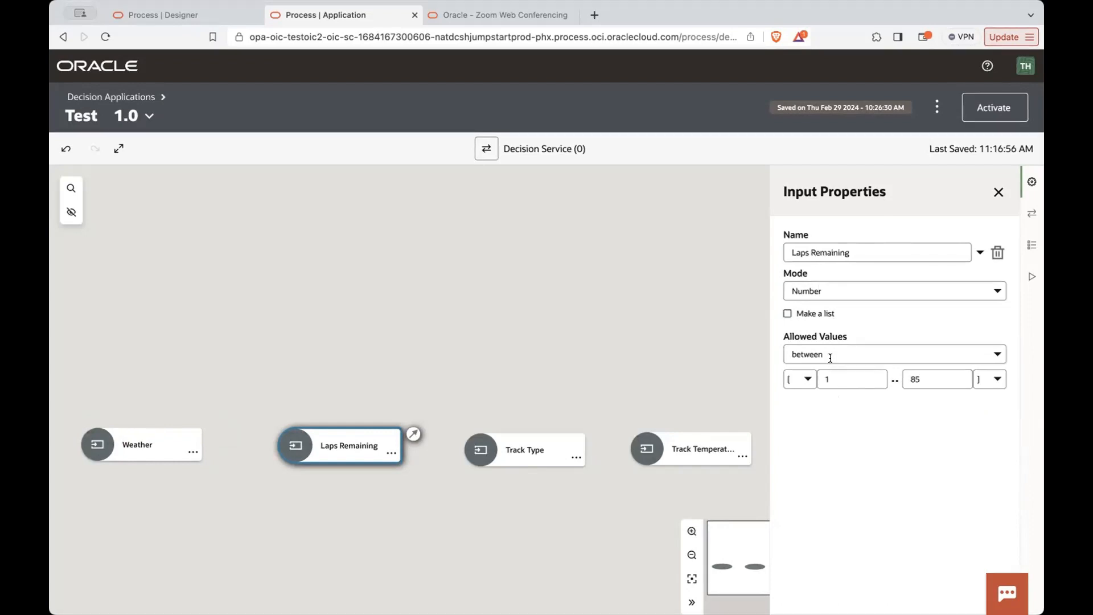
click(822, 290)
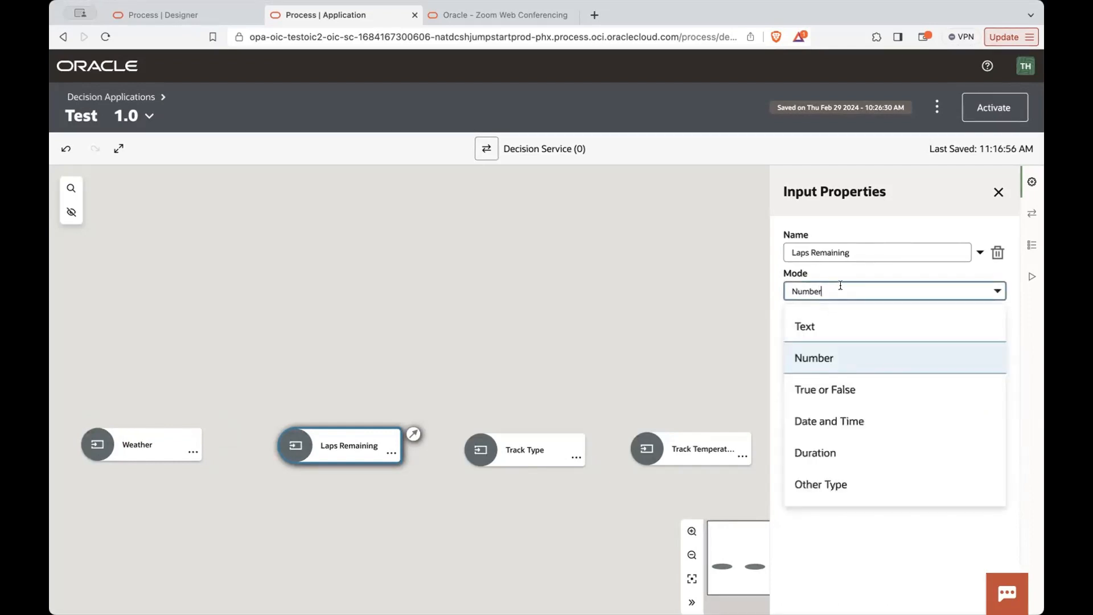
click(905, 273)
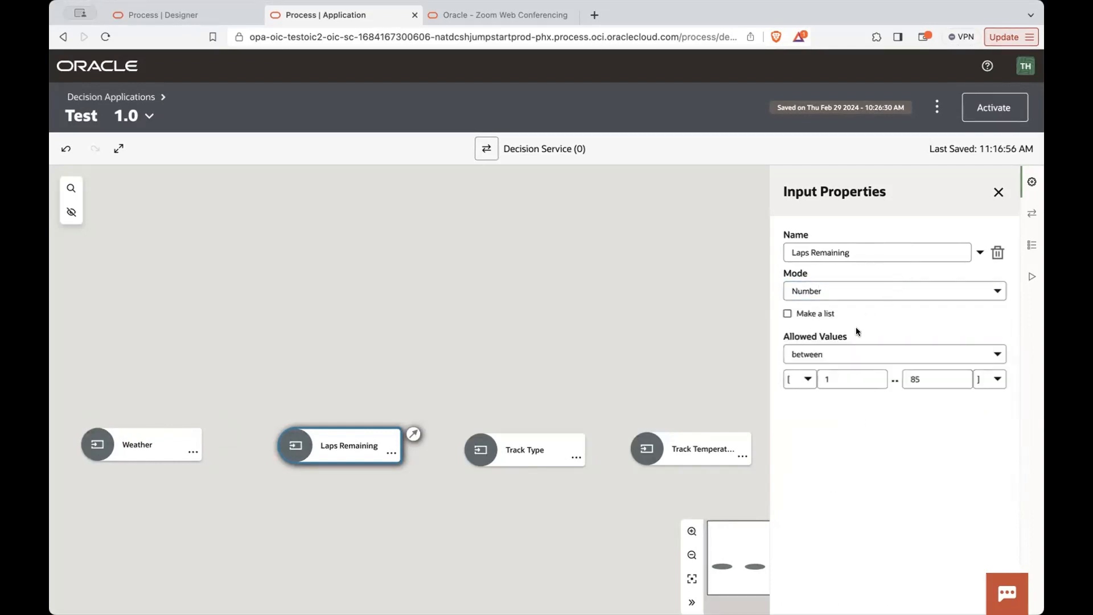
click(848, 354)
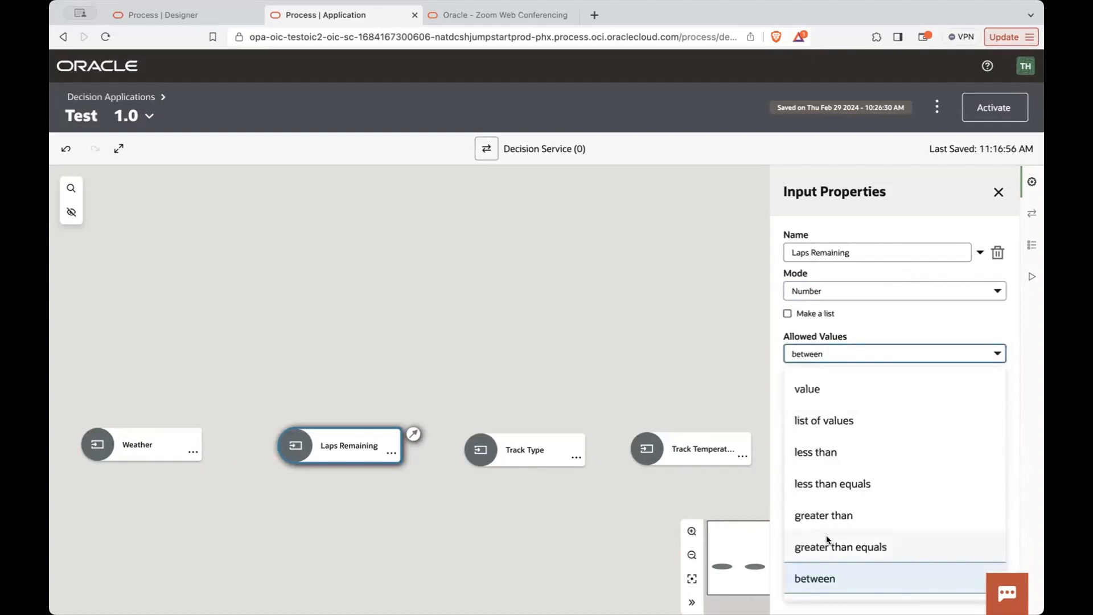
click(887, 336)
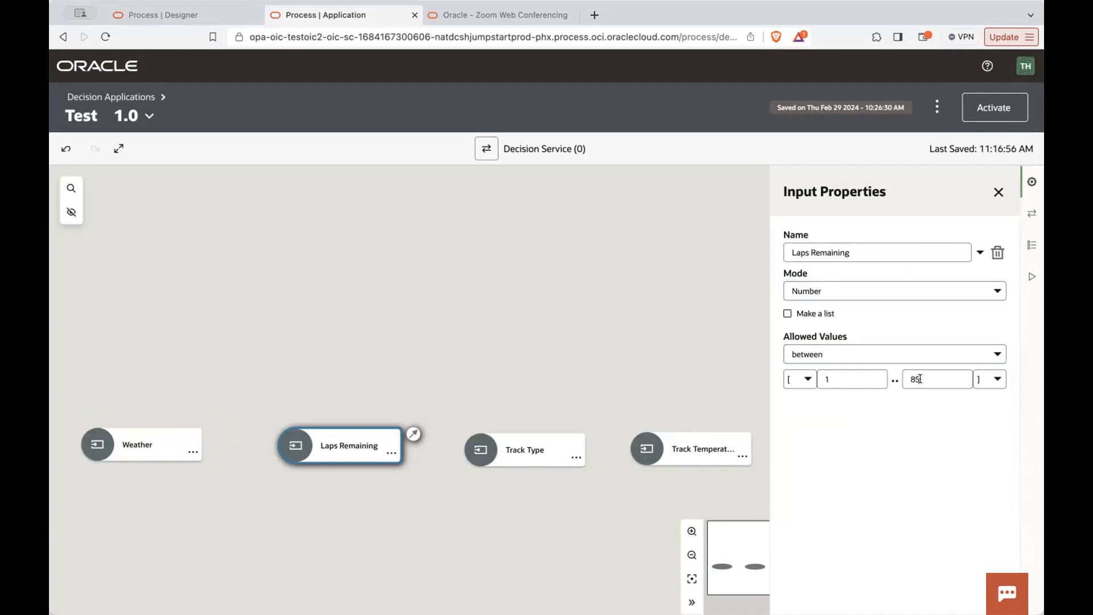
click(795, 380)
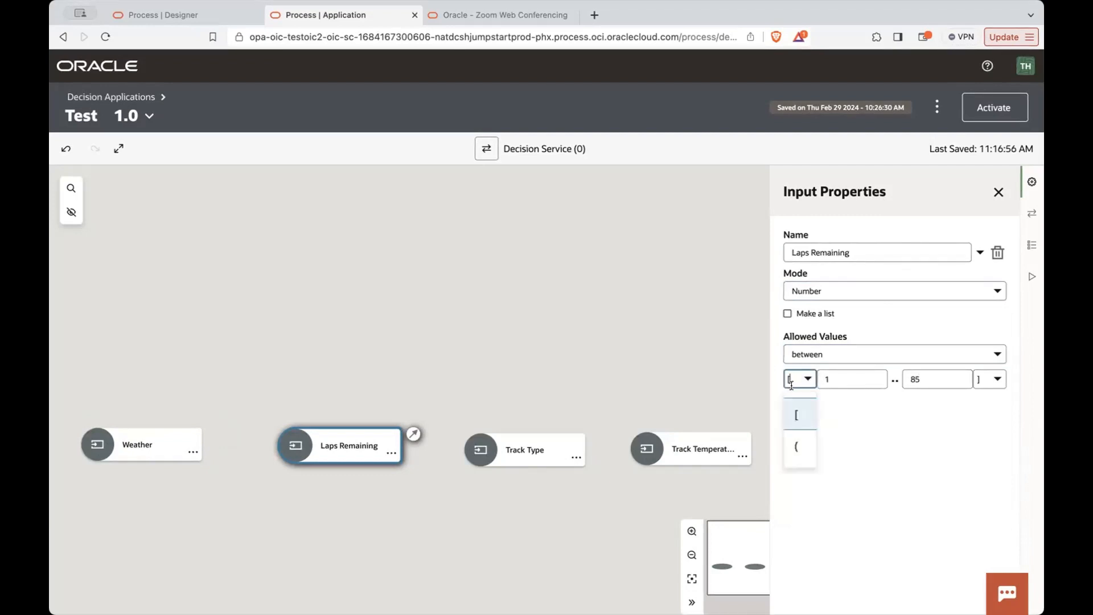
click(917, 396)
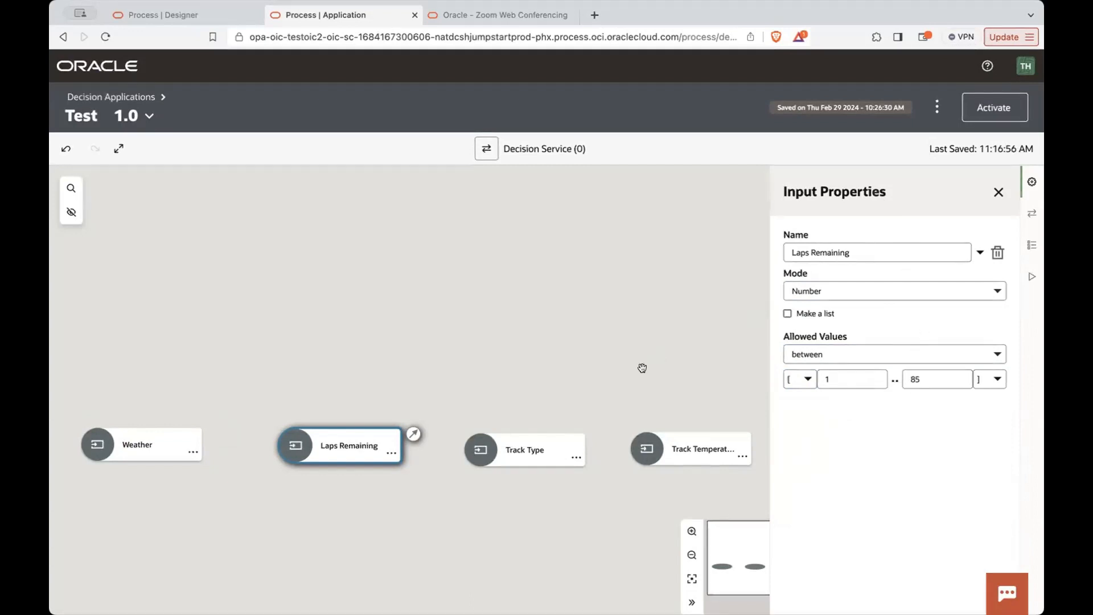
- Review the mode and allowed values of the Track Type and Track Temperature inputs
click(482, 451)
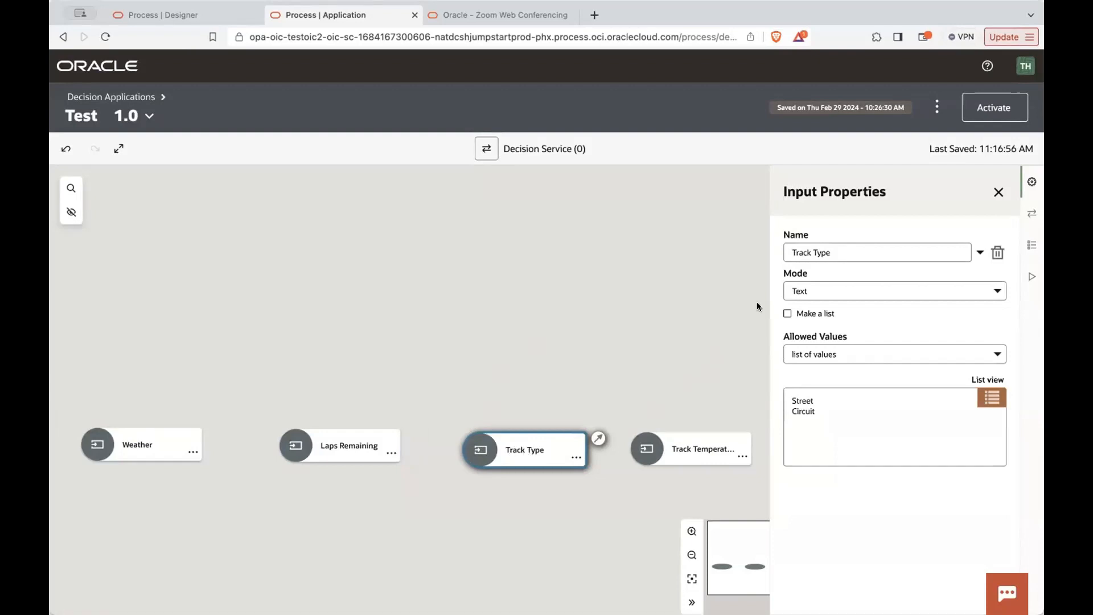
click(802, 397)
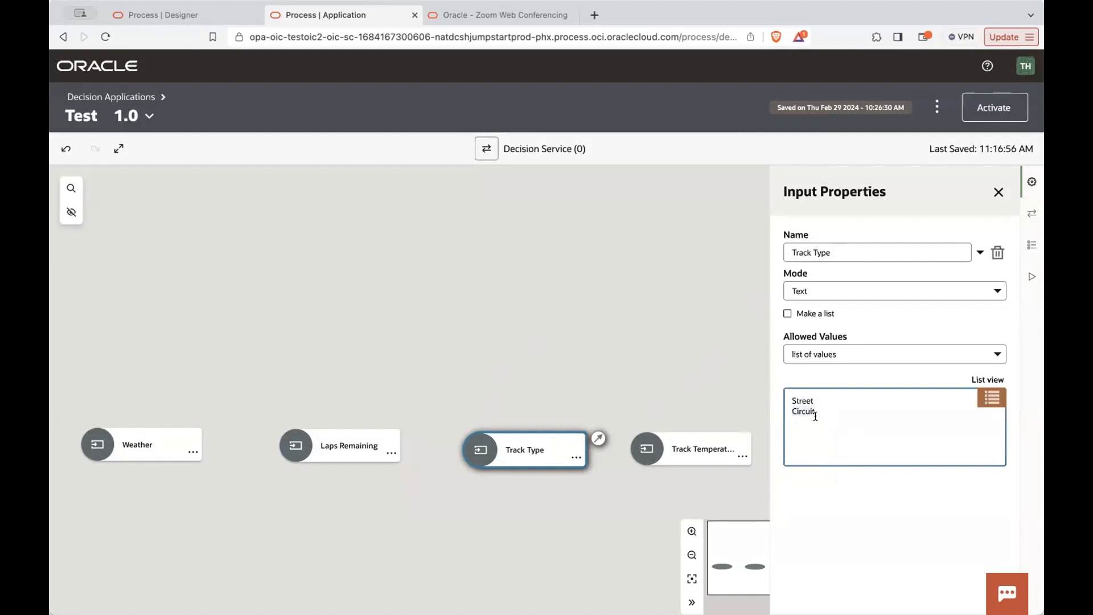
click(647, 450)
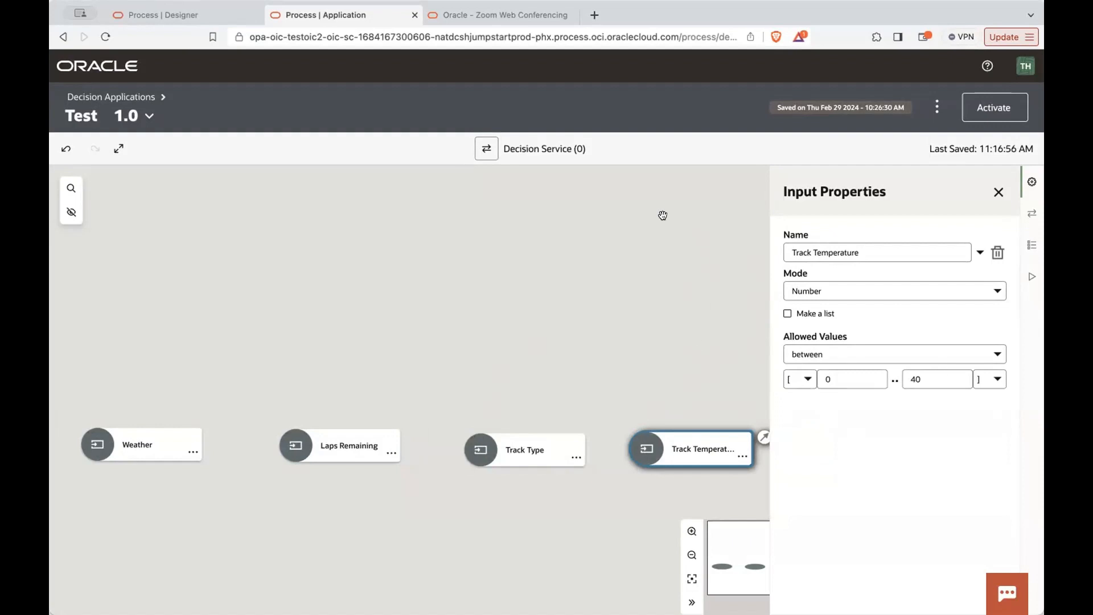
- Add an input named Driver beside the Track Temperature input and open its properties
click(470, 383)
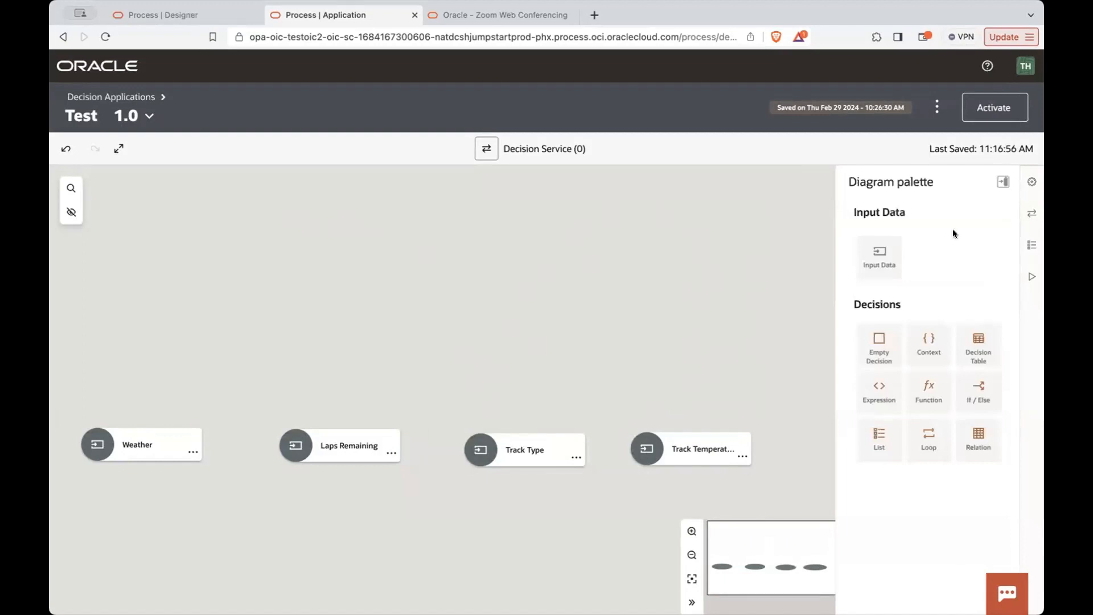
drag(895, 247, 808, 447)
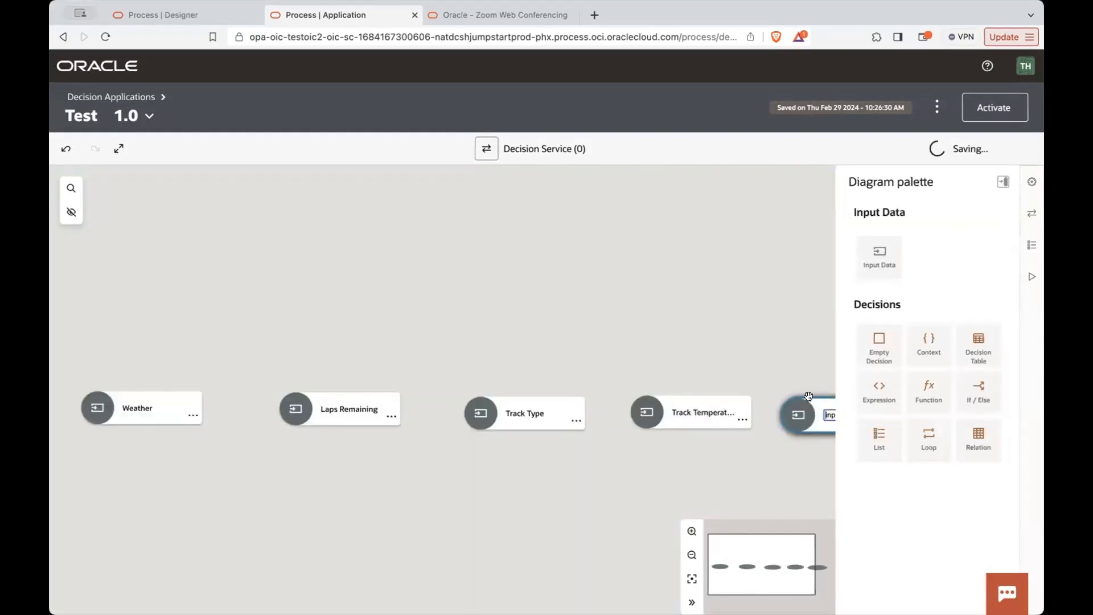
double_click(831, 412)
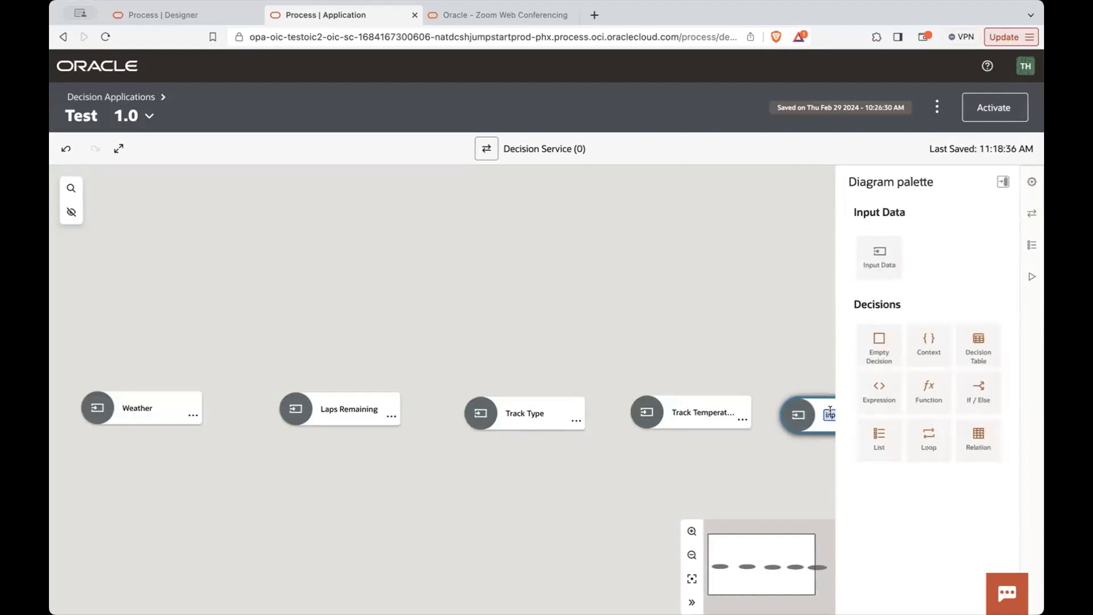
text(Dri)
click(784, 322)
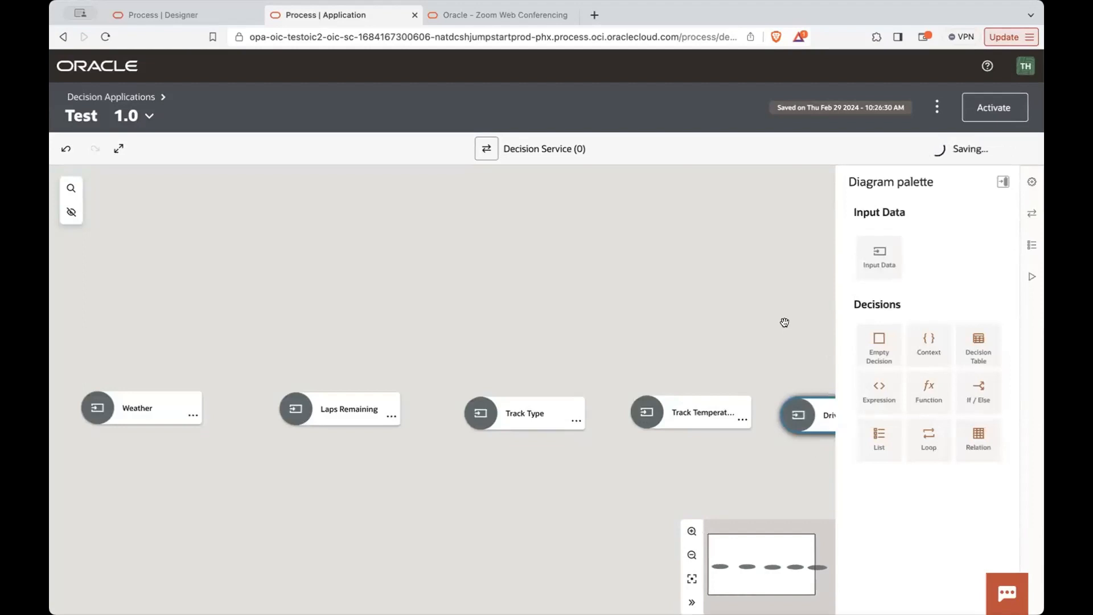
click(805, 415)
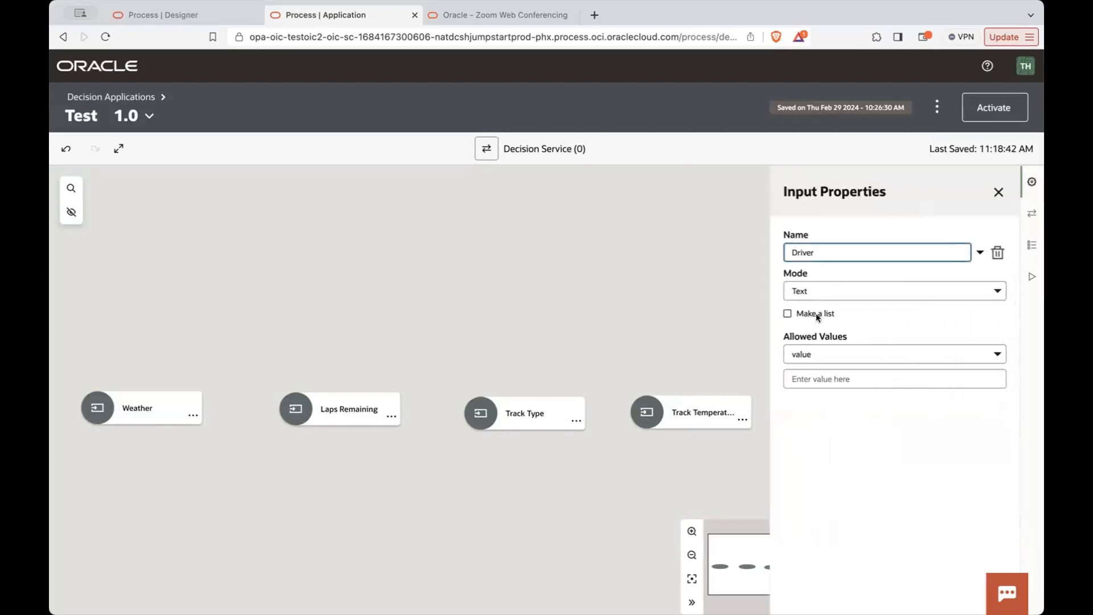
- Restrict the Driver input to a list of allowed text values: Tires are good, Tires are wearing, Tires are gone
click(827, 287)
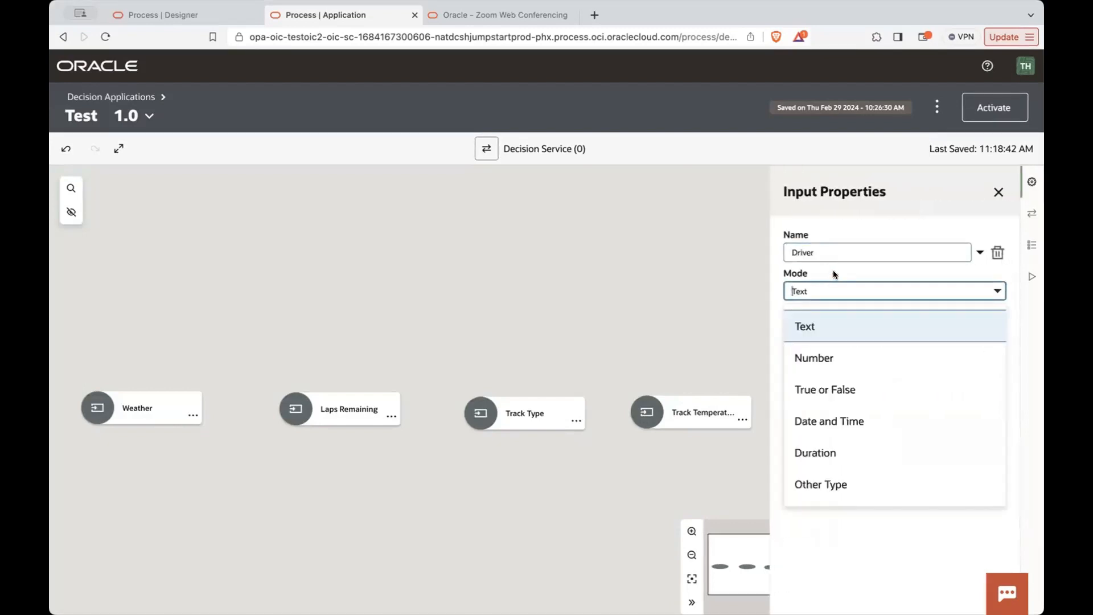
click(832, 270)
click(826, 345)
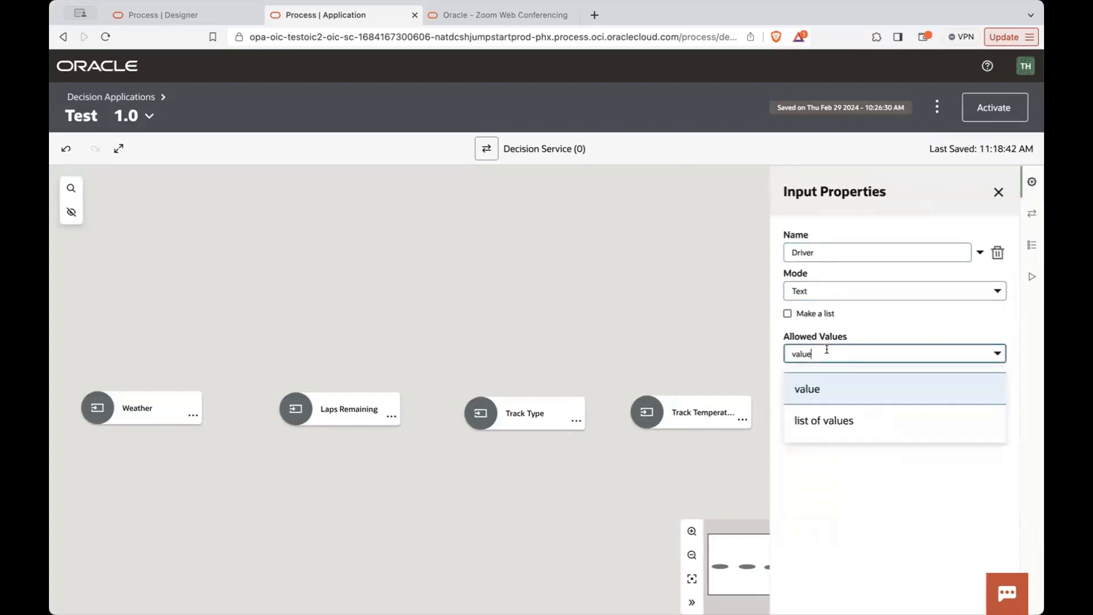
click(821, 419)
click(814, 402)
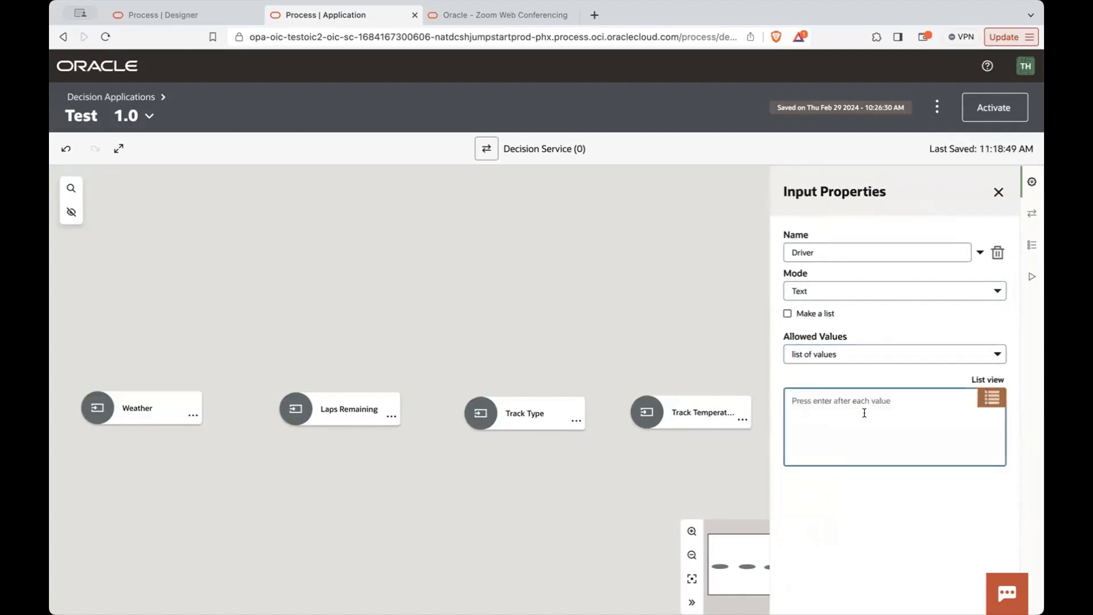
text(Tires are)
text( good )
text(Tires)
text( are wearin)
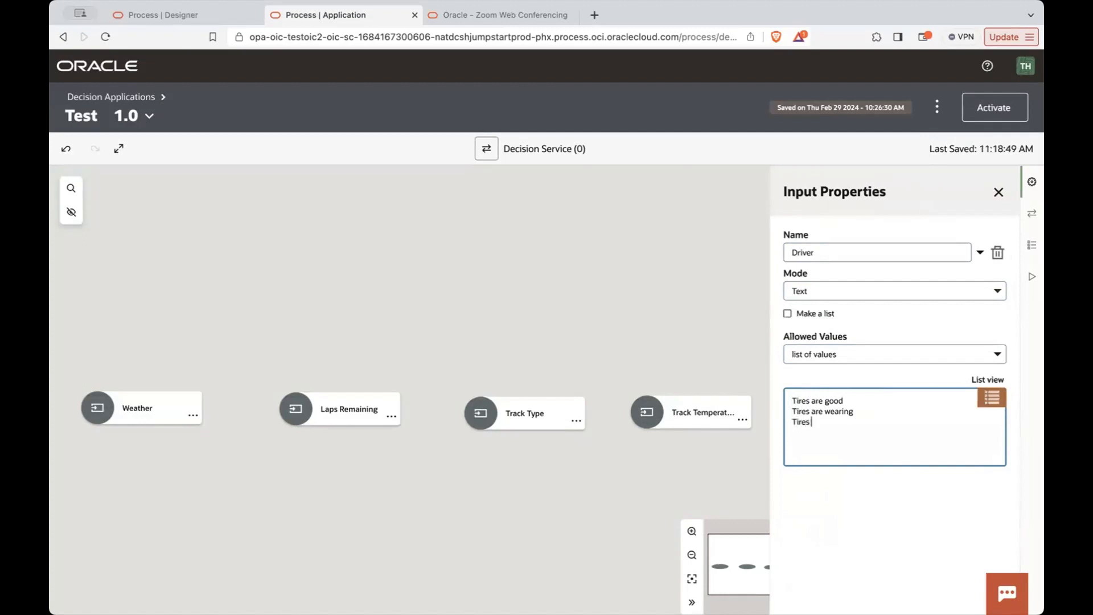
text(gone)
click(904, 371)
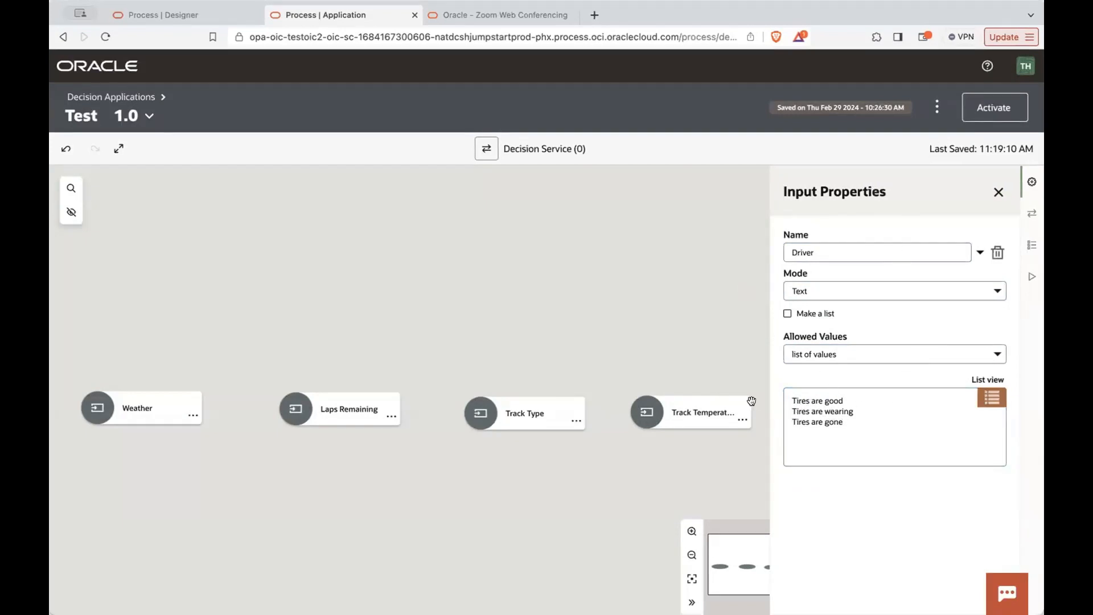
- Delete the Driver input from the diagram
click(996, 252)
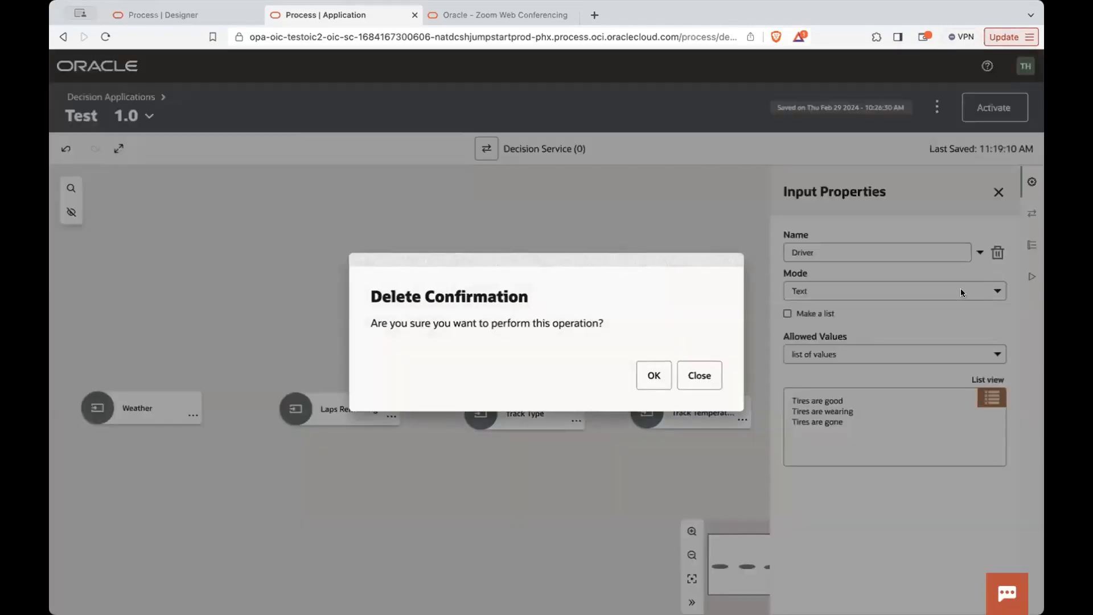
click(653, 374)
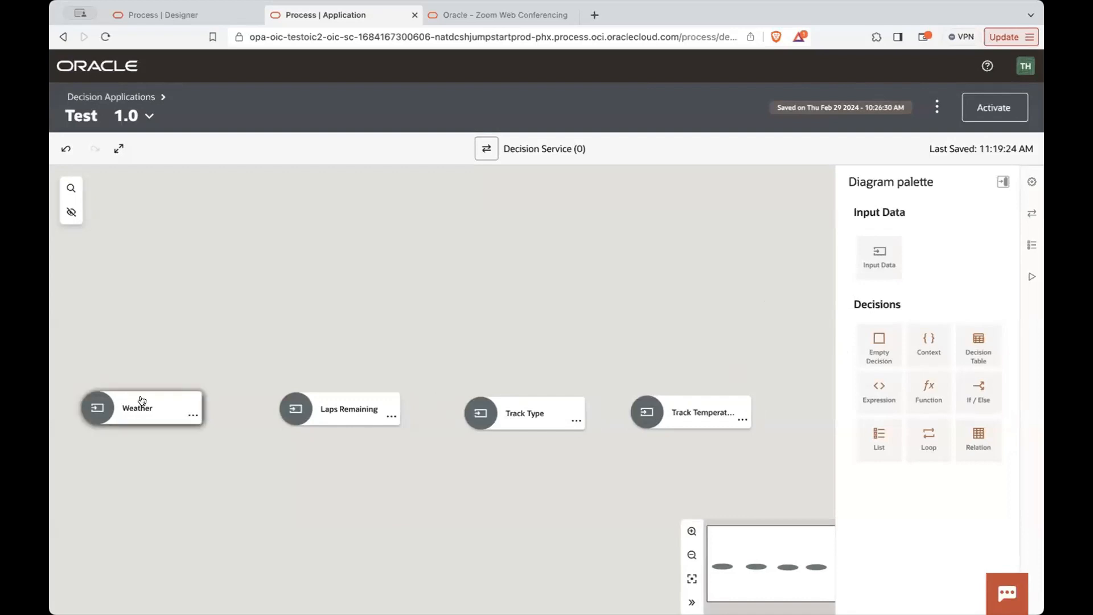
- Add a decision table above the row of inputs and name it Tire Choice On Pit
drag(966, 349, 406, 191)
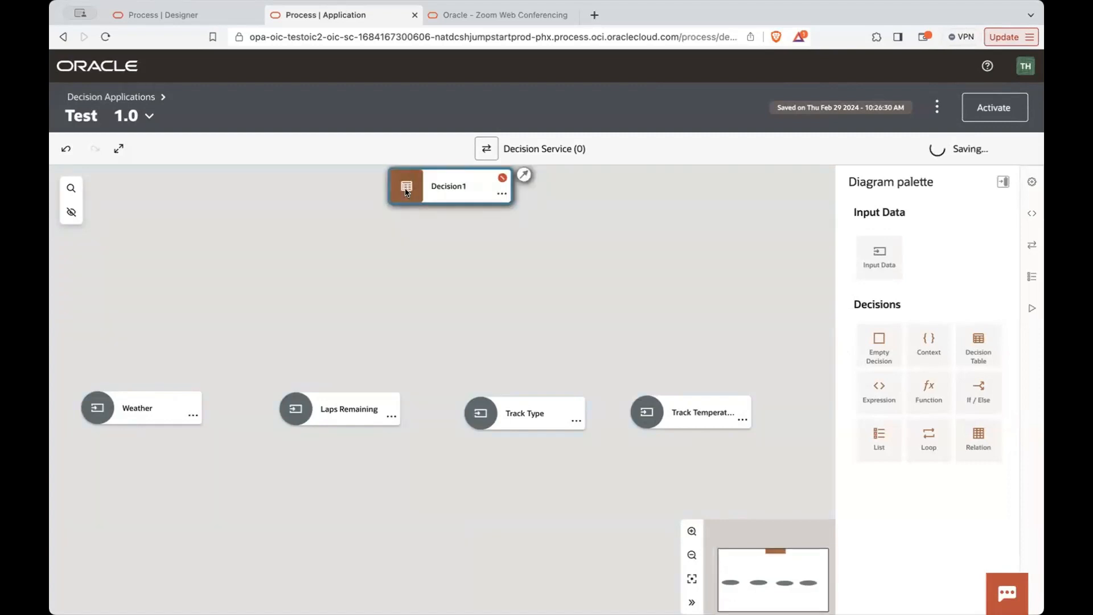
scroll(324, 240, up, 5)
scroll(323, 240, down, 10)
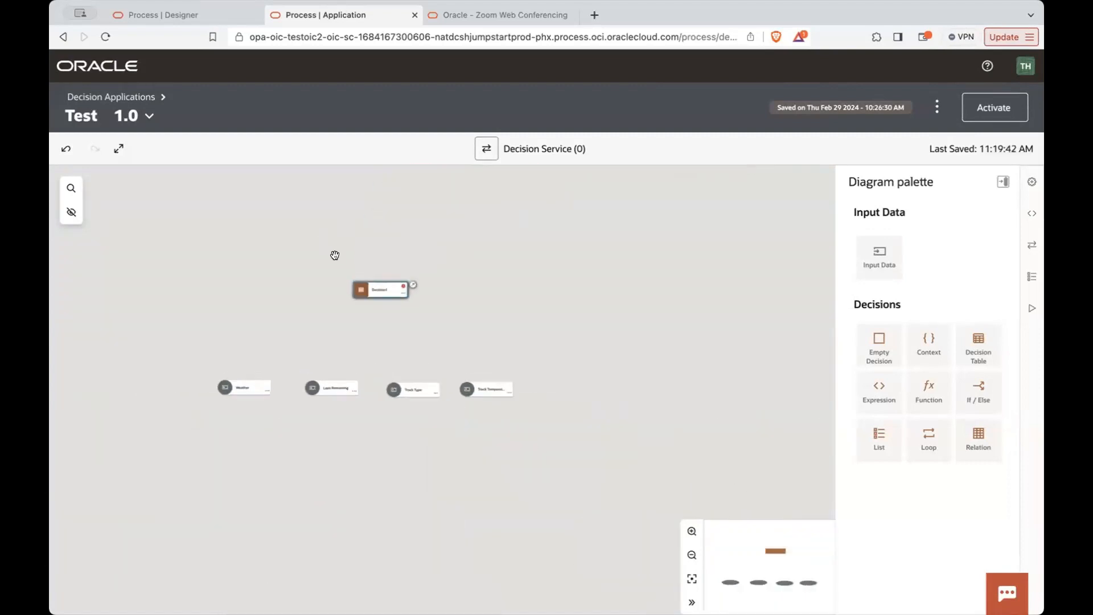
scroll(323, 240, up, 5)
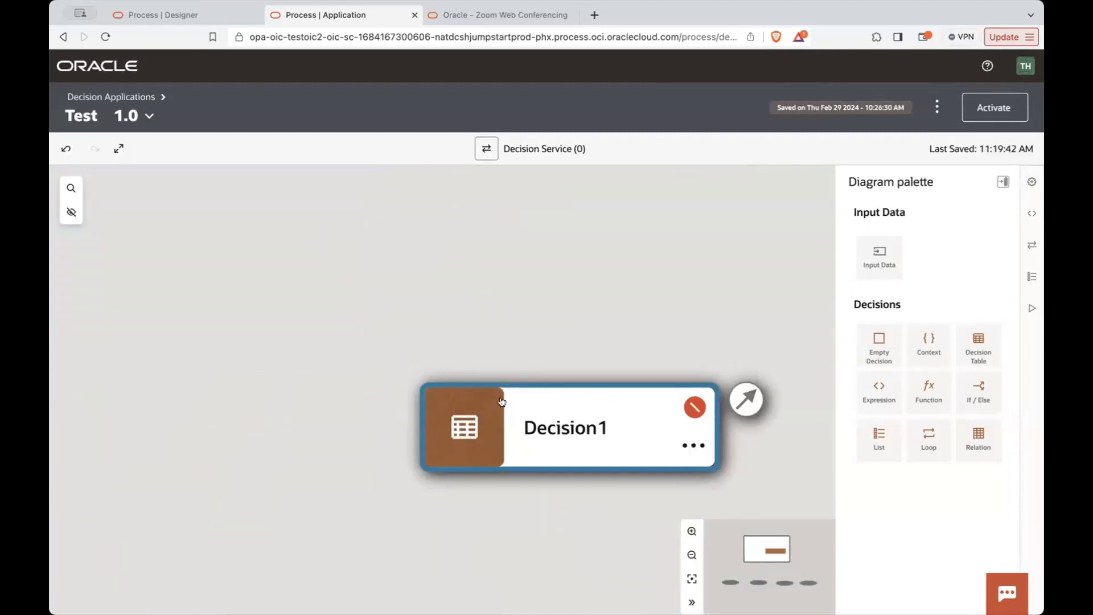
double_click(542, 420)
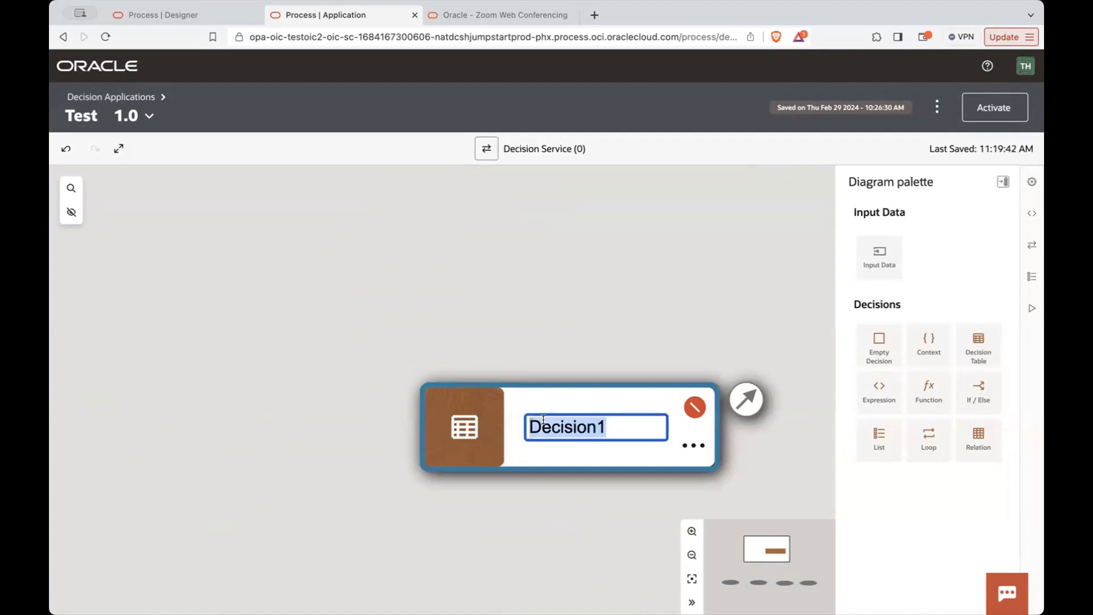
text(Tire )
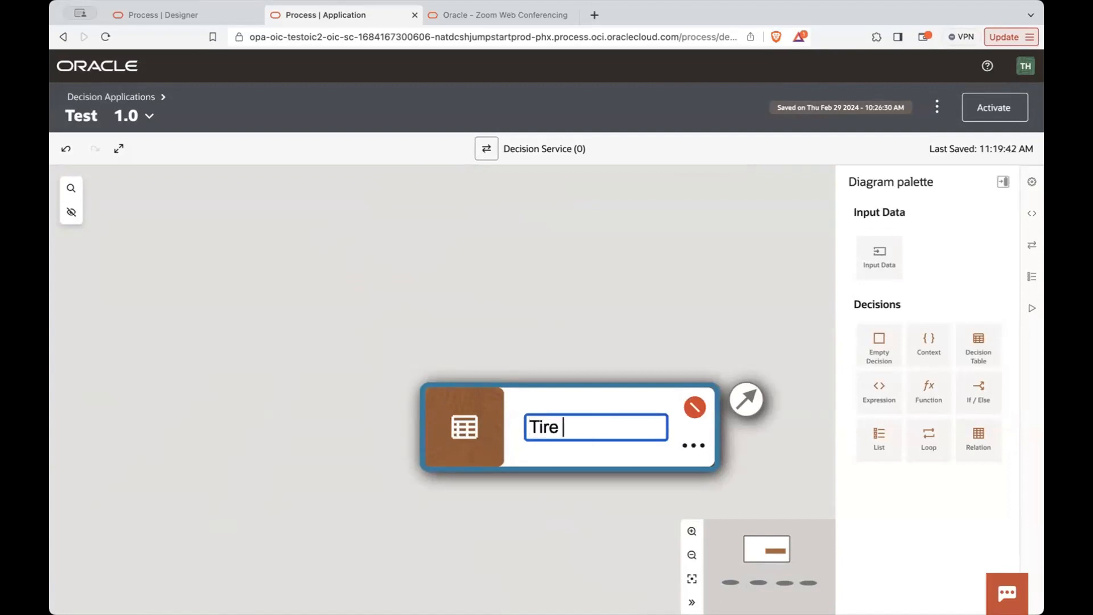
text(Choice )
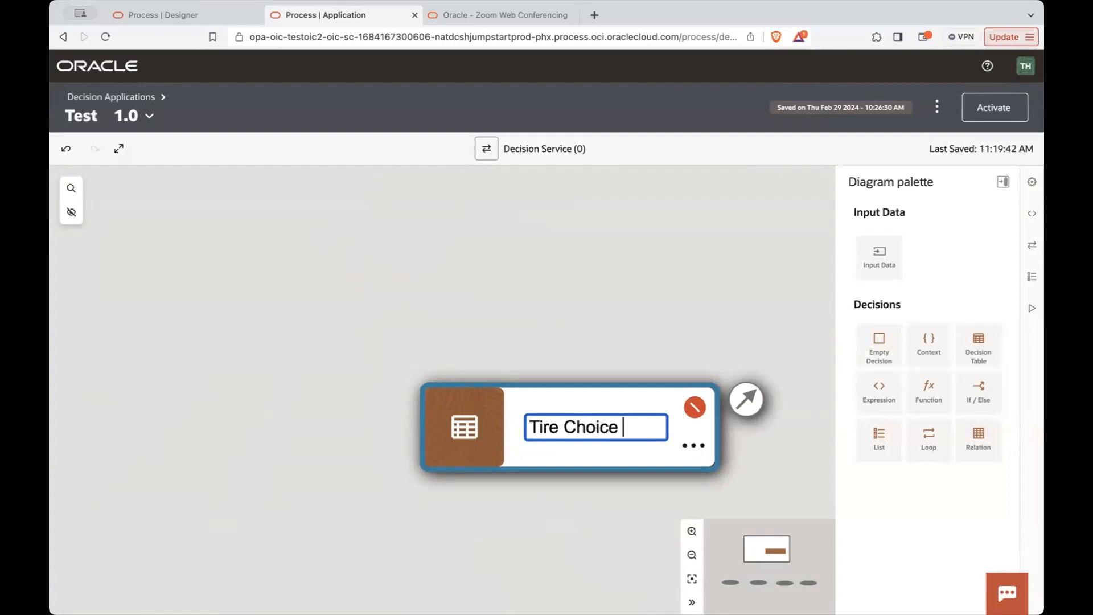
text(On Pit)
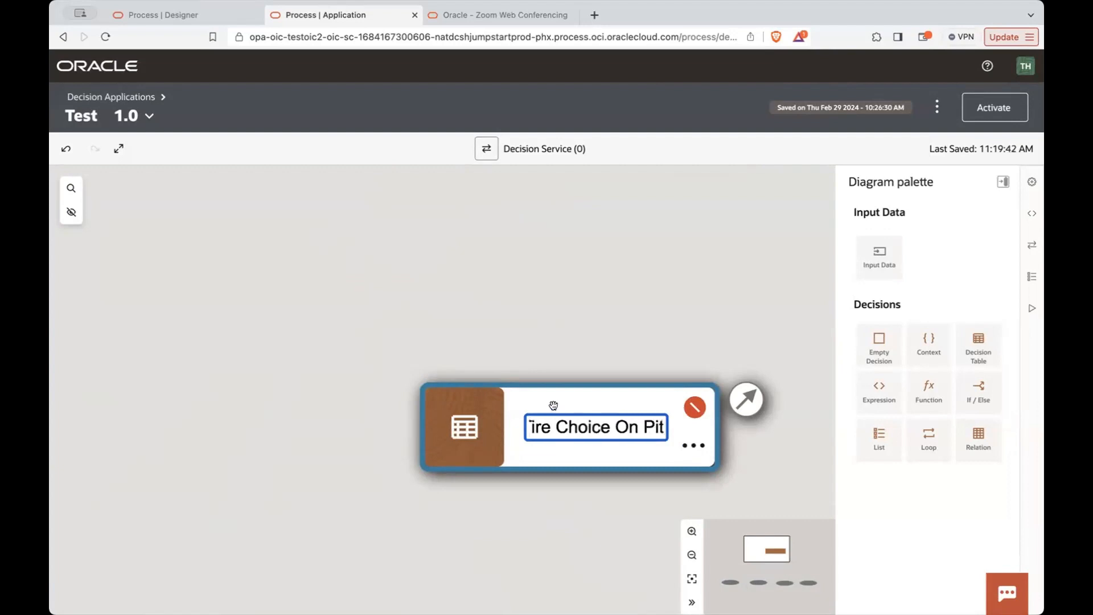
click(567, 305)
click(548, 568)
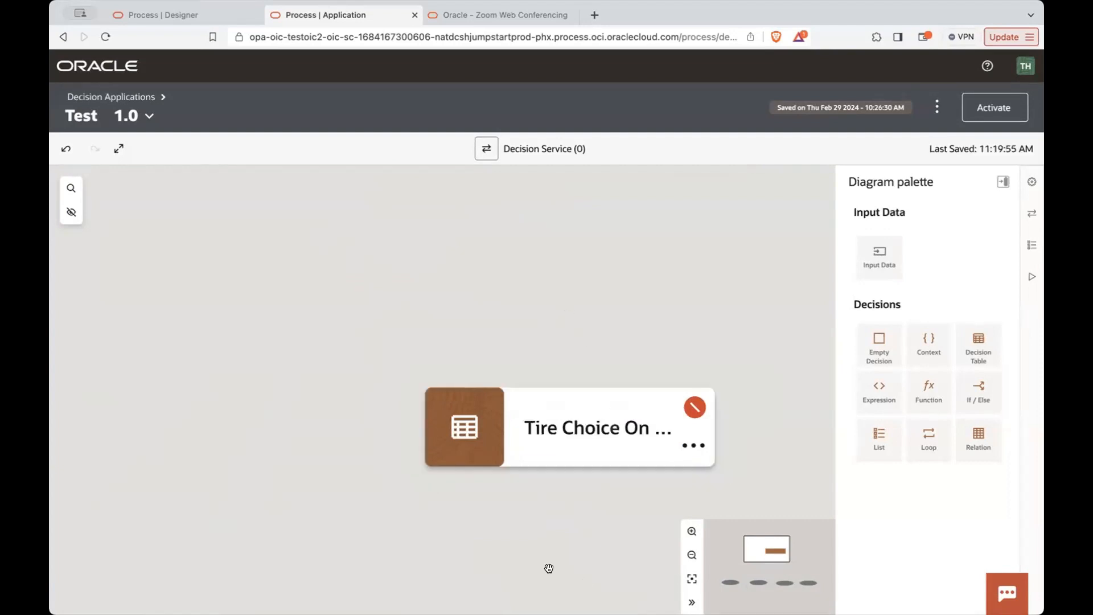
scroll(548, 568, down, 5)
scroll(548, 568, up, 2)
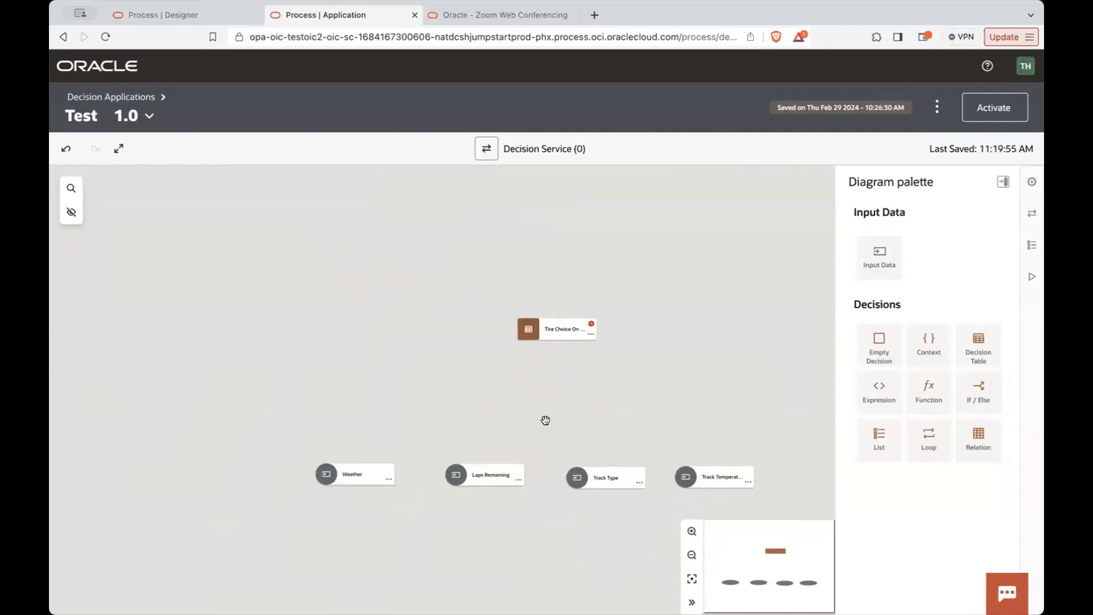
click(360, 483)
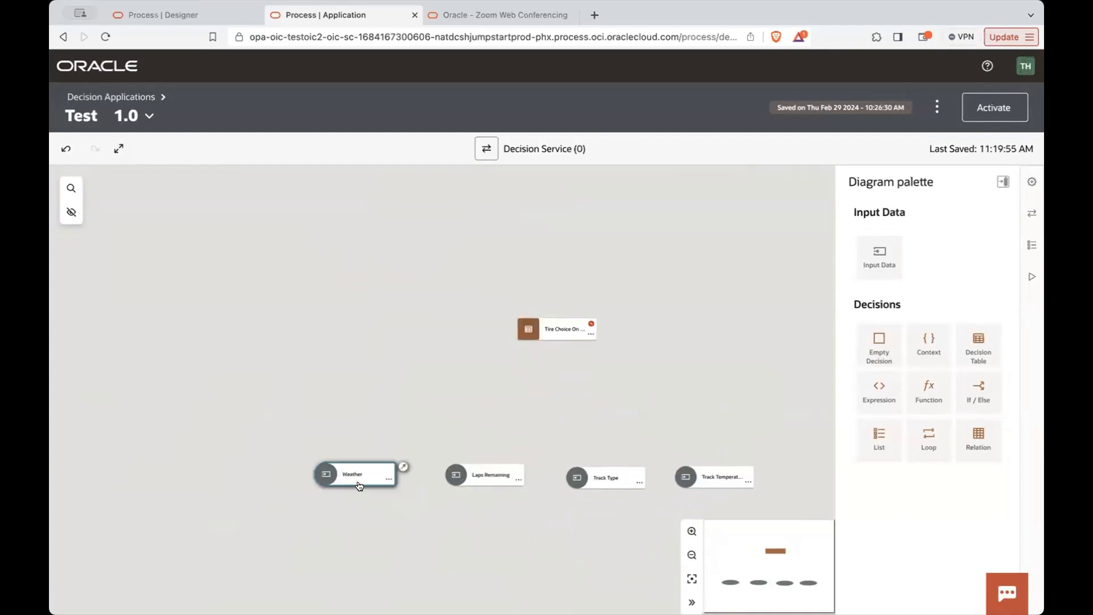
click(482, 485)
click(576, 483)
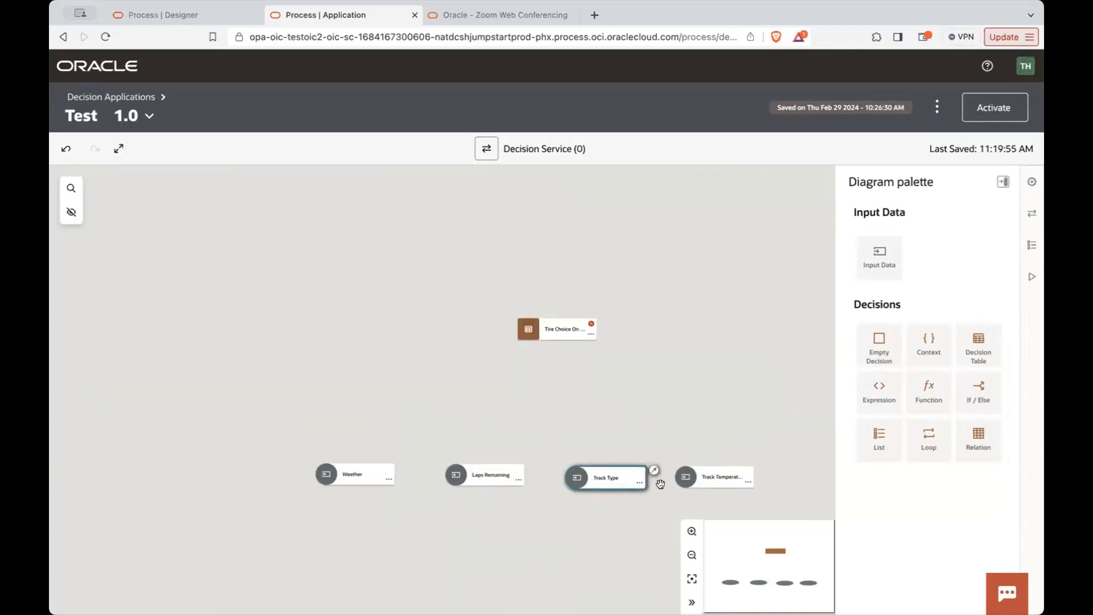
click(689, 485)
click(569, 484)
click(461, 476)
- Connect the Weather and Laps Remaining inputs to the Tire Choice On Pit decision
click(343, 470)
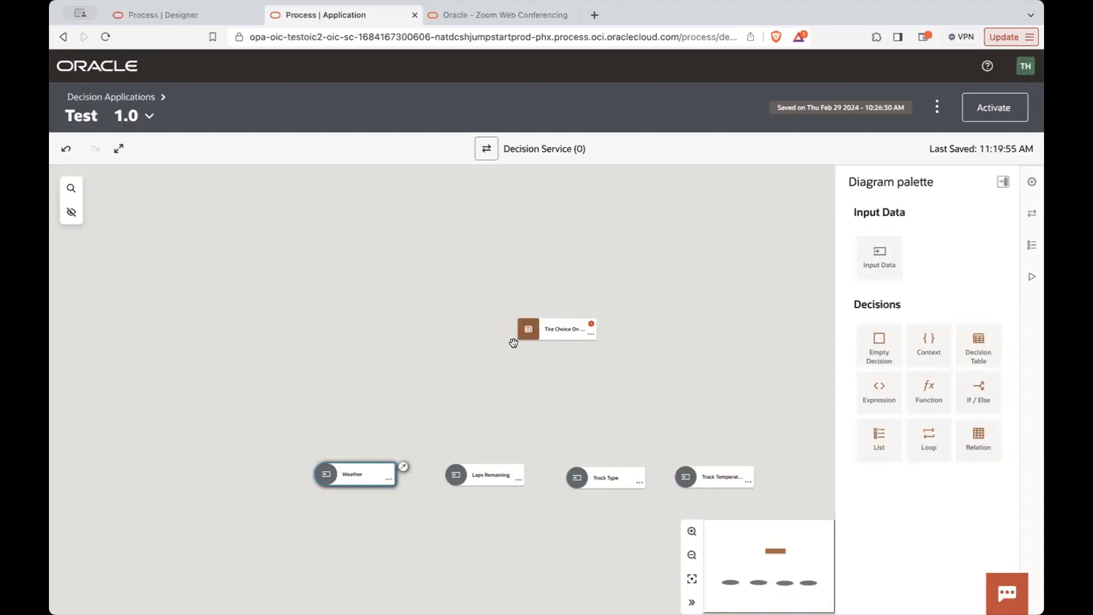
drag(401, 467, 529, 340)
drag(403, 466, 525, 335)
click(477, 479)
drag(533, 472, 551, 337)
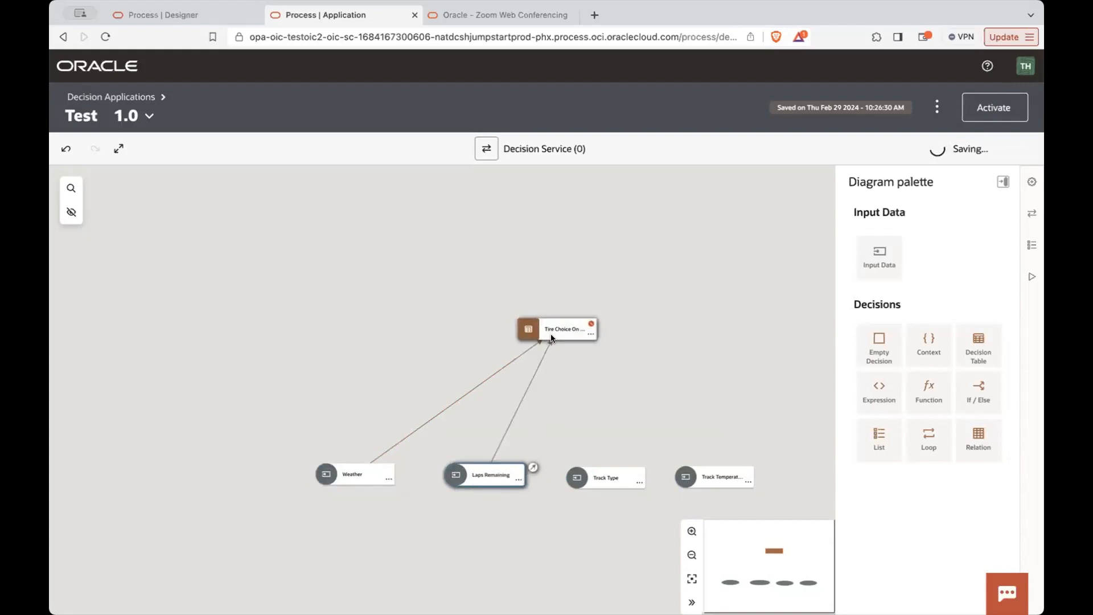
- Add a decision table named Degradation between the Tire Choice On Pit decision and the Track Type and Track Temperature inputs
click(613, 483)
click(692, 484)
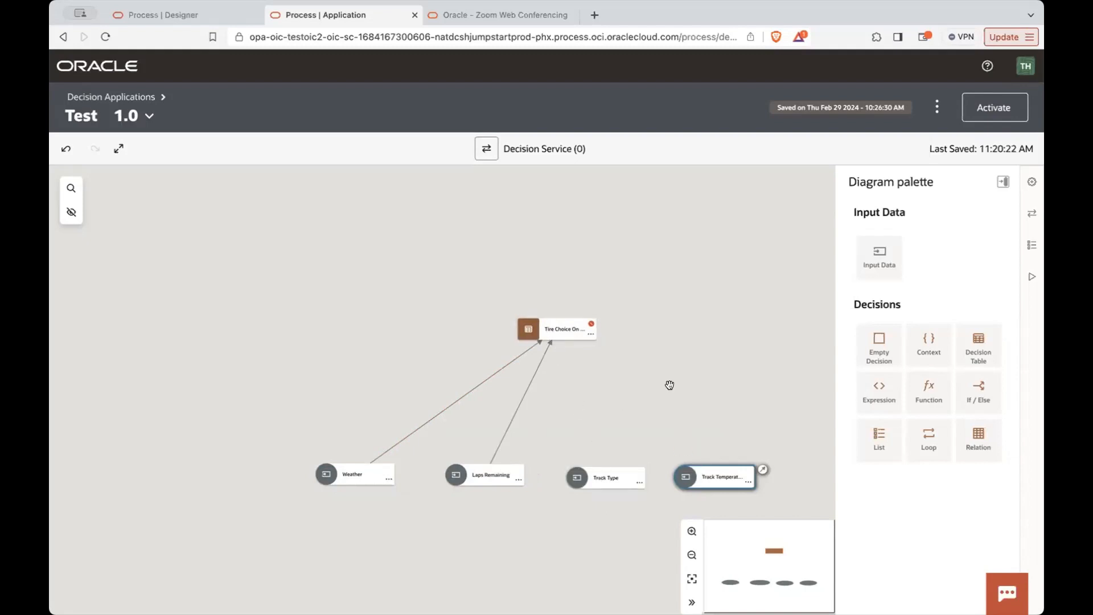
drag(974, 350, 609, 396)
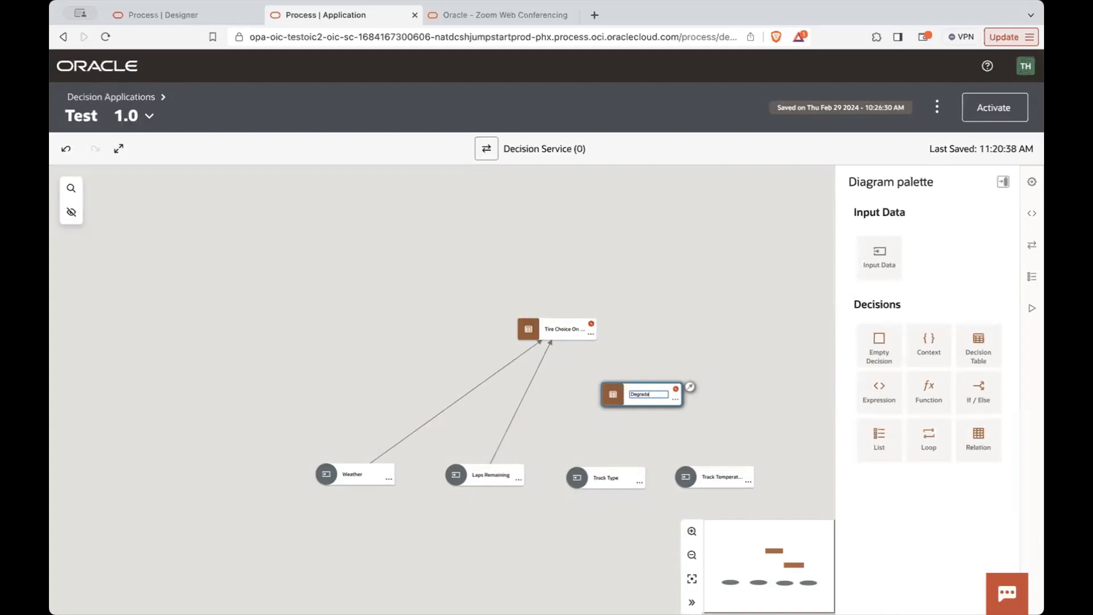
key(Return)
double_click(653, 392)
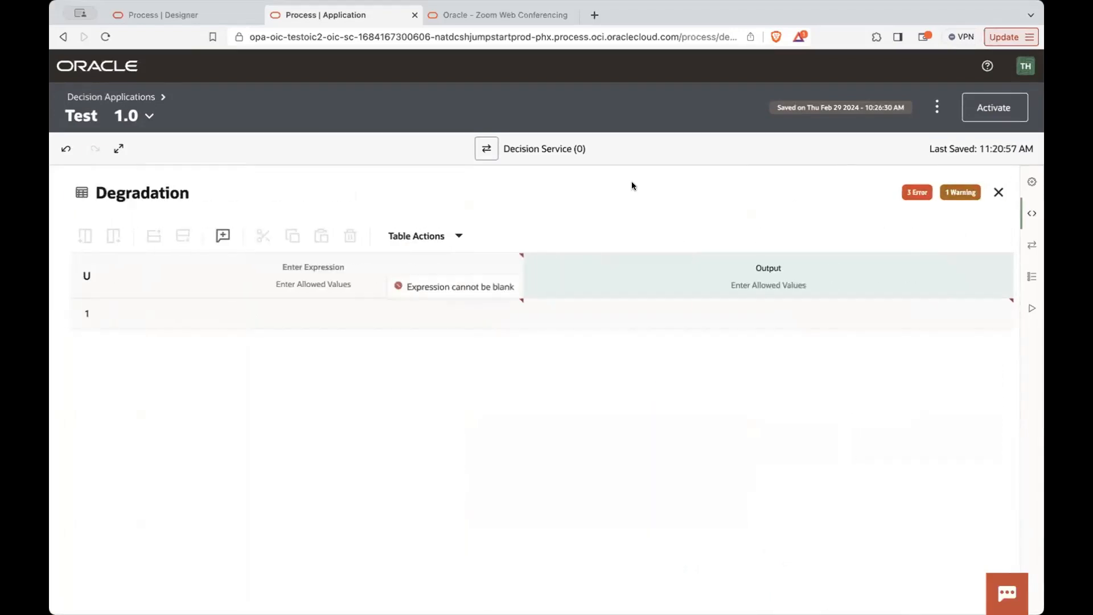
click(998, 193)
- Connect Track Type and Track Temperature to the Degradation decision, and Degradation to Tire Choice On Pit
click(610, 477)
drag(652, 475, 642, 364)
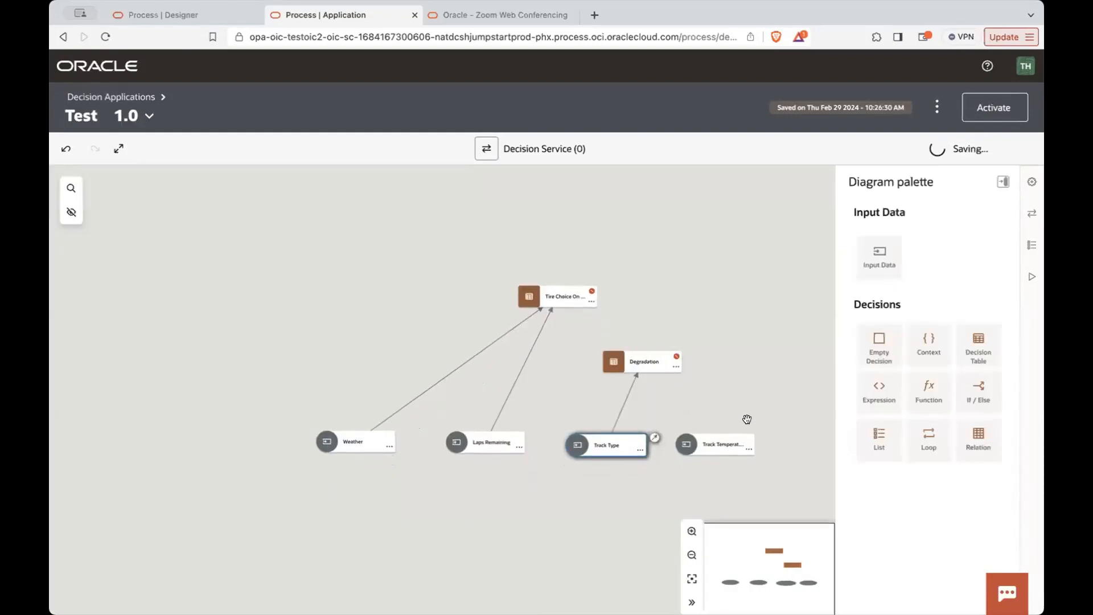
click(722, 445)
drag(762, 437, 648, 369)
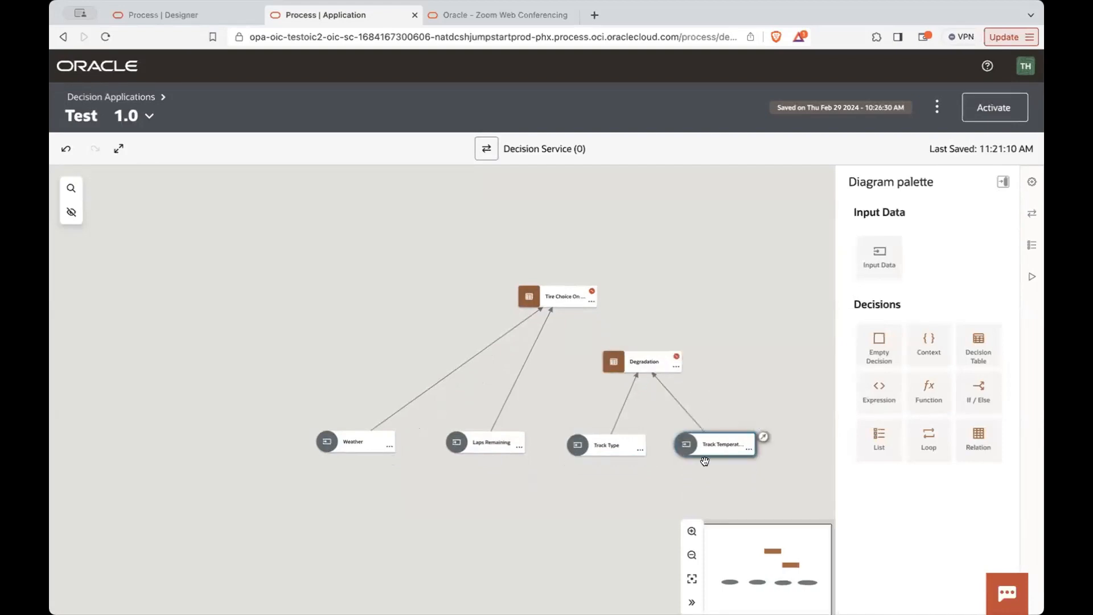
click(657, 369)
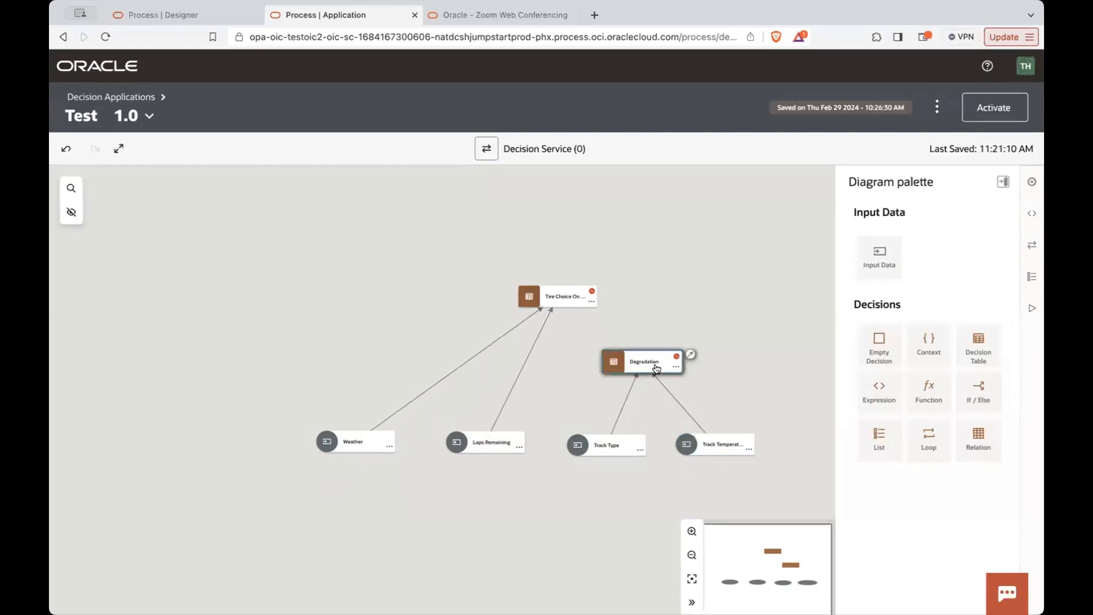
drag(690, 354, 567, 302)
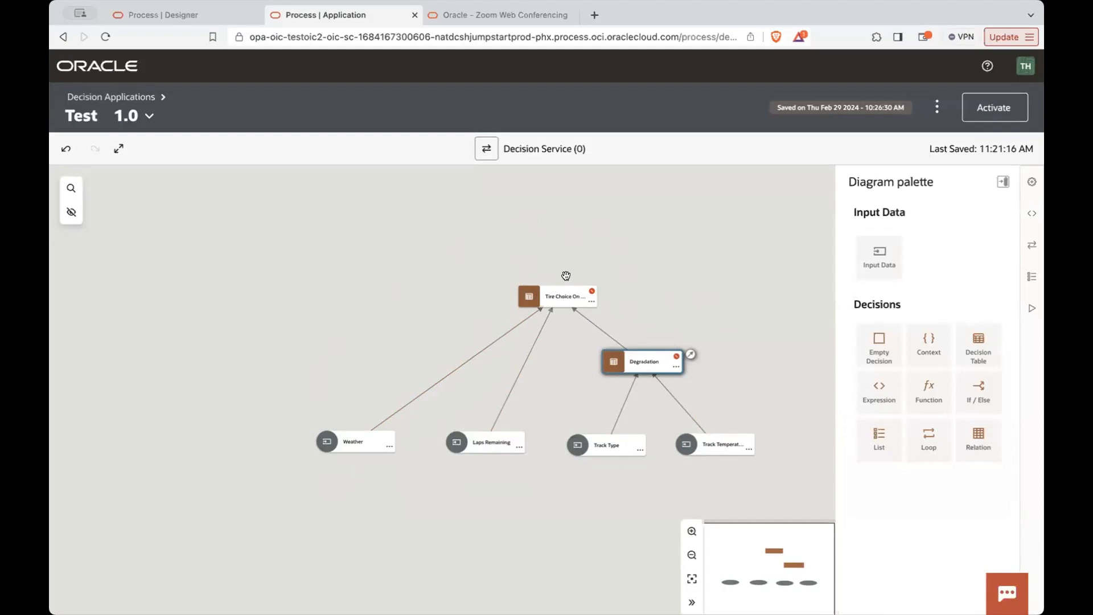
- Set the first input expression of the Degradation decision table to Track Type and insert another input column after it
click(609, 365)
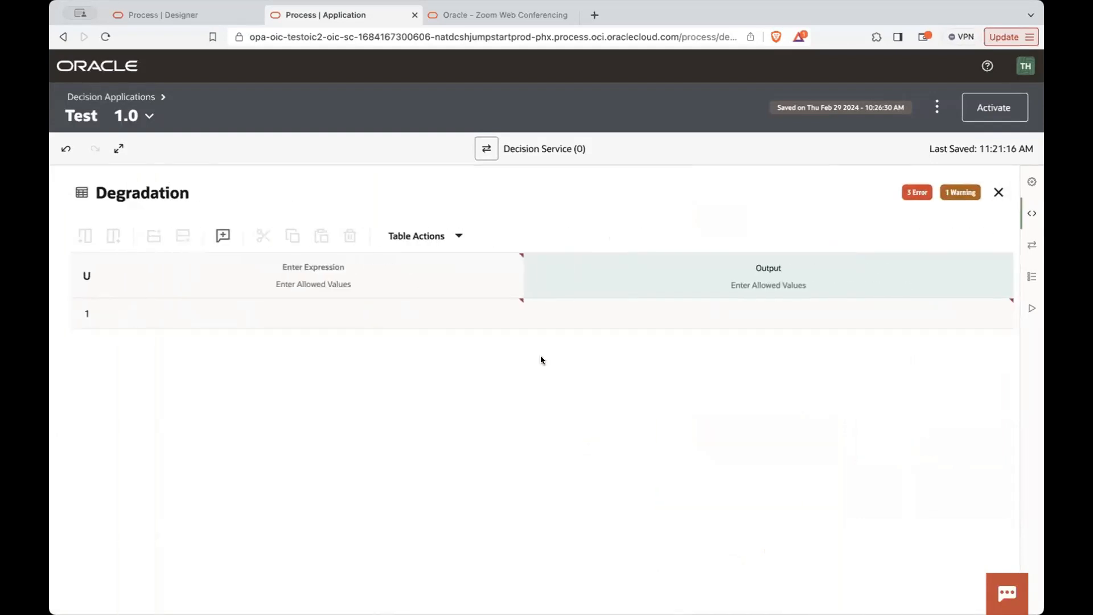
click(310, 268)
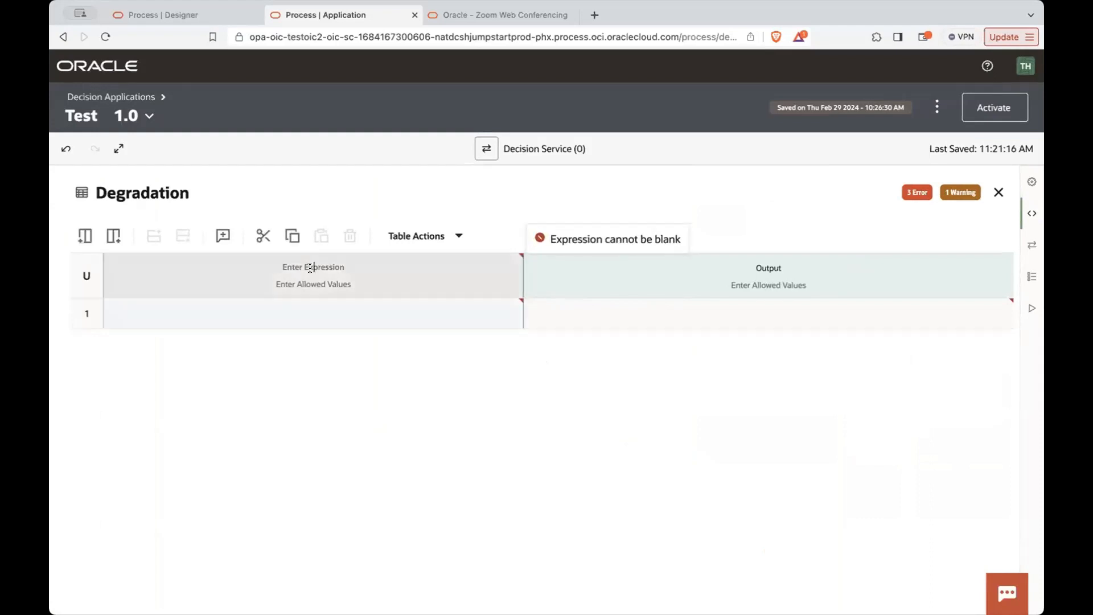
click(310, 267)
text(Tr)
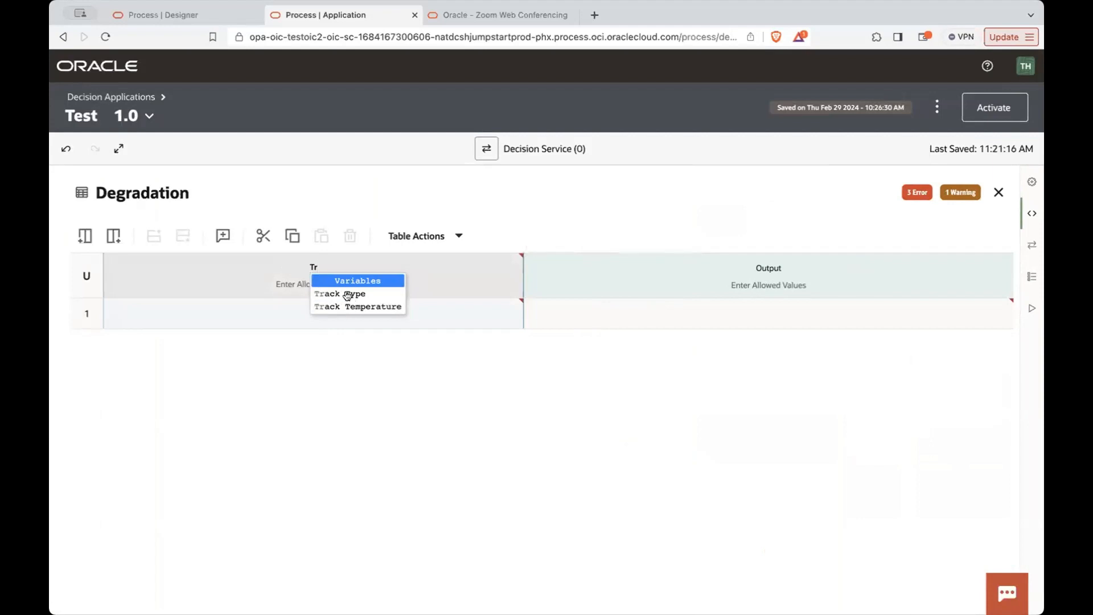
click(348, 294)
click(107, 236)
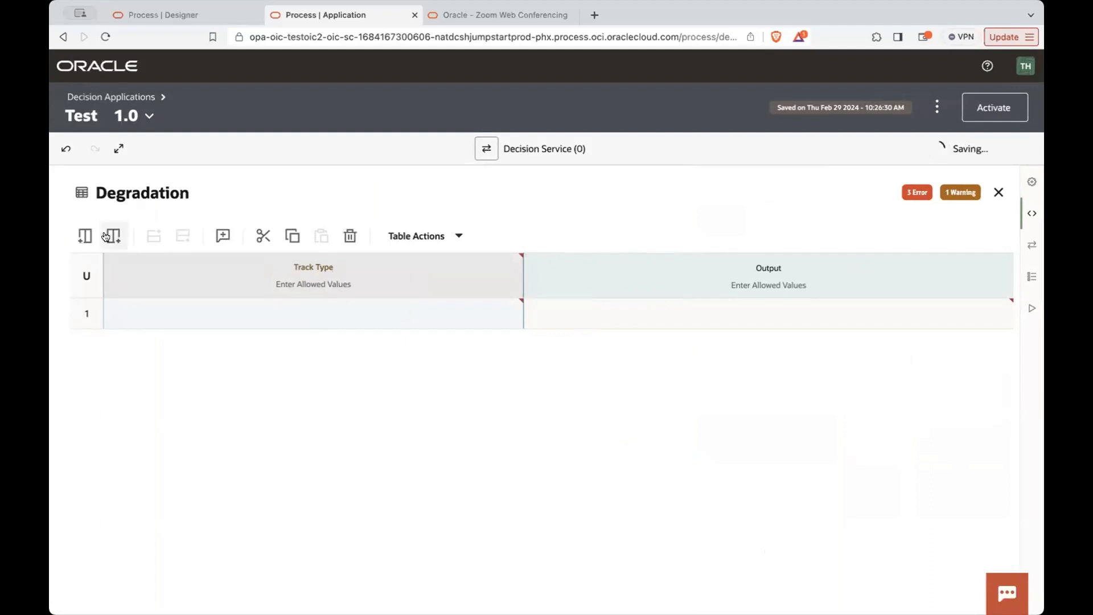
- Set the second input expression of the Degradation decision table to Track Temperature
click(509, 269)
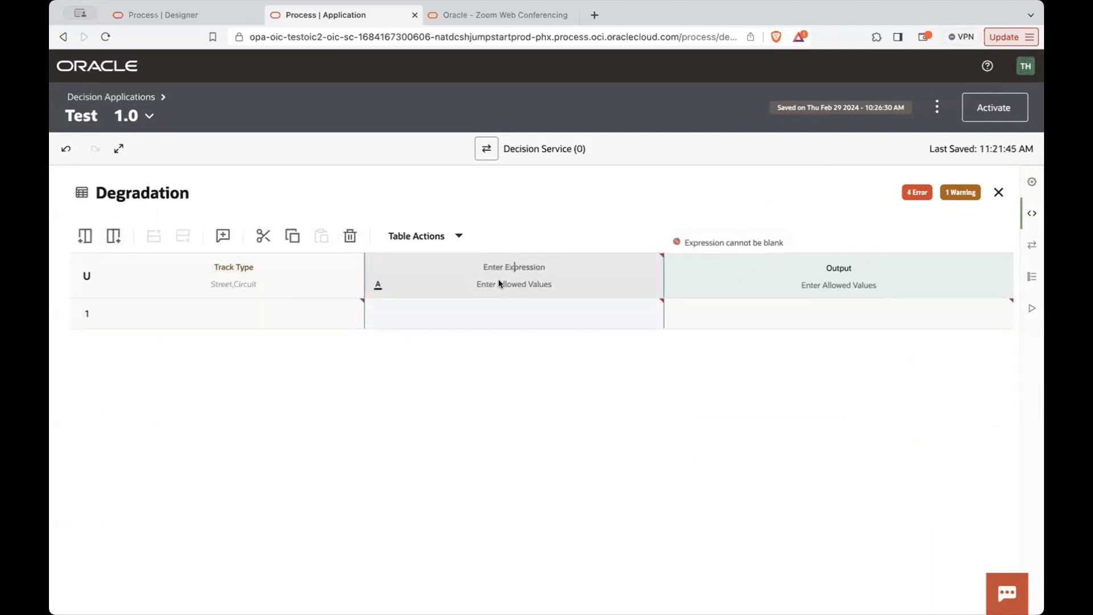
click(510, 276)
text(T)
click(547, 305)
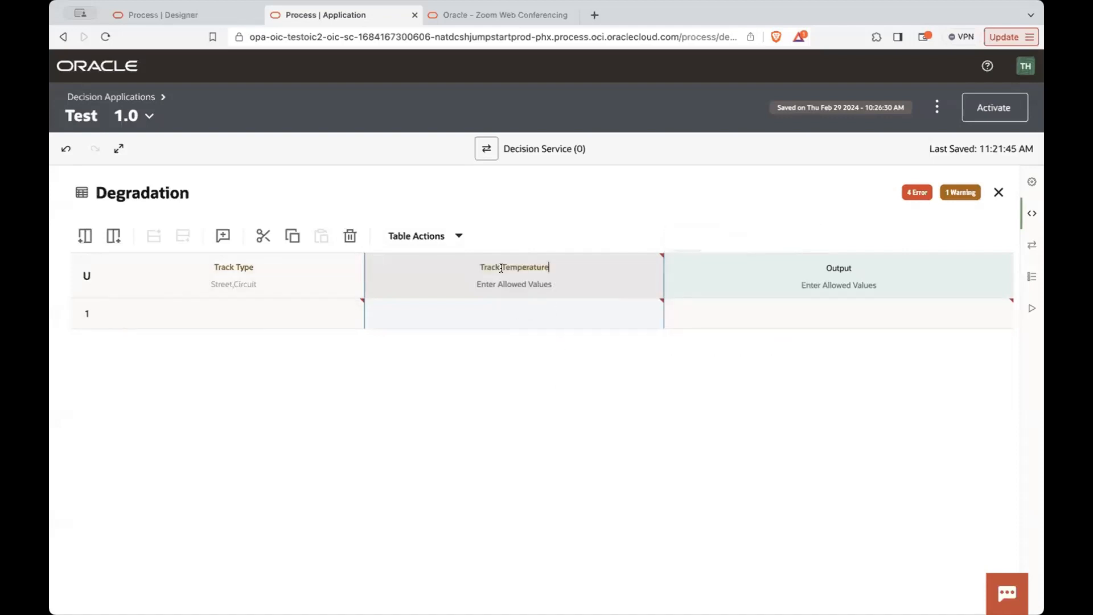
- Set the Track Type condition of rule 1 to Street
click(222, 322)
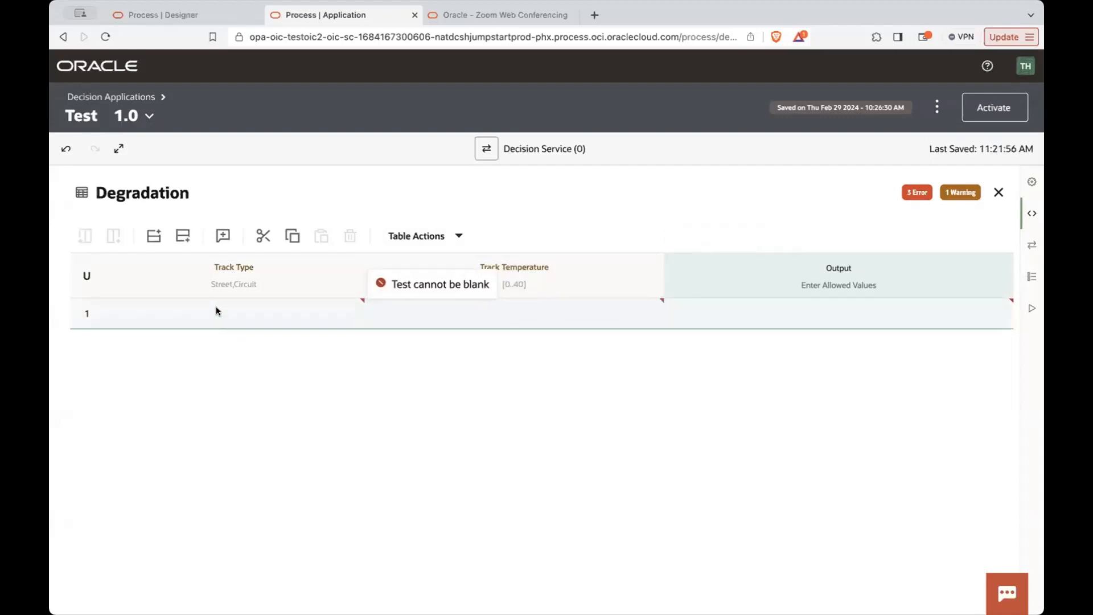
click(216, 306)
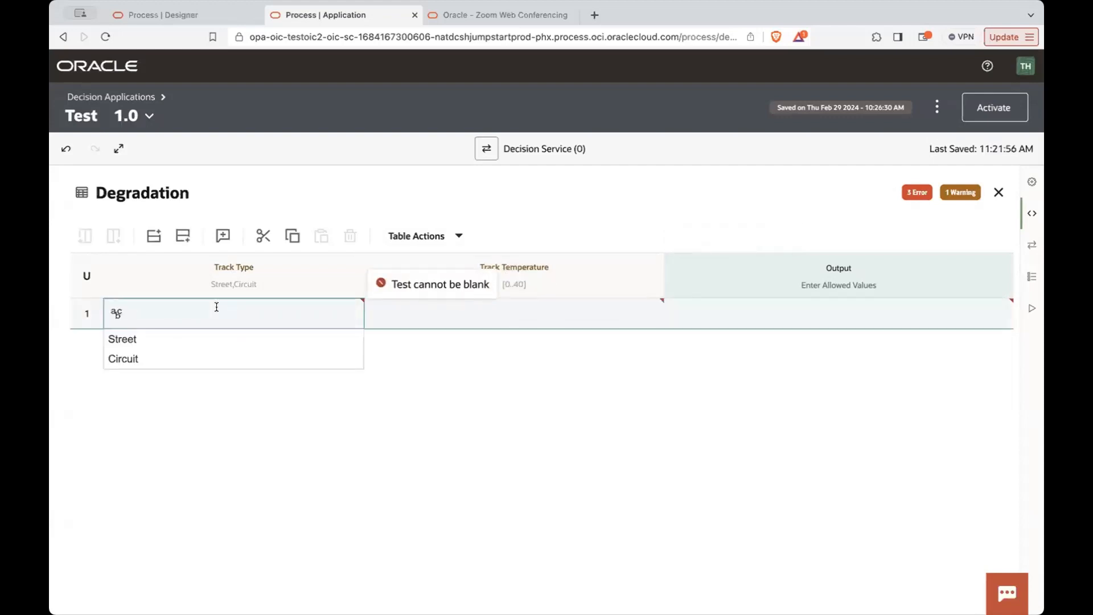
click(183, 333)
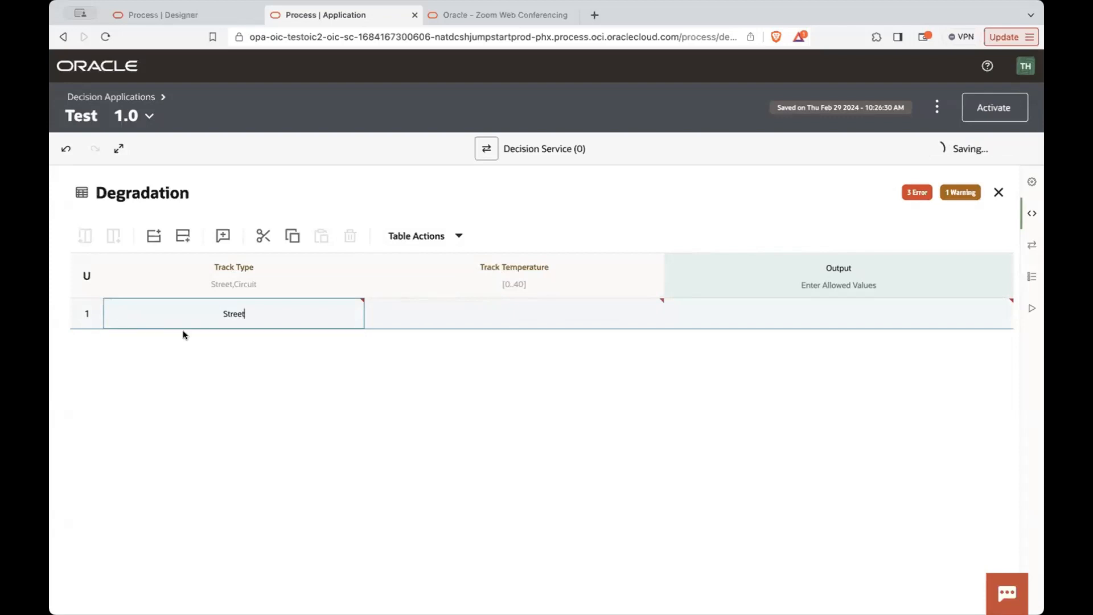
- Set the allowed values type of rule 1's Track Temperature condition to greater than, in Number mode
click(508, 311)
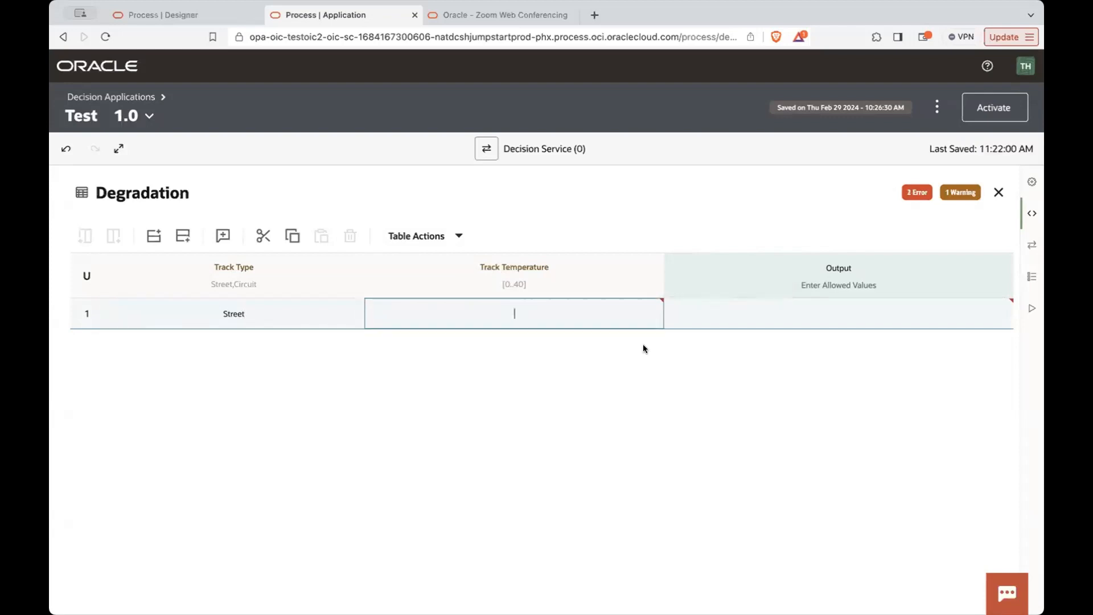
click(377, 309)
click(723, 144)
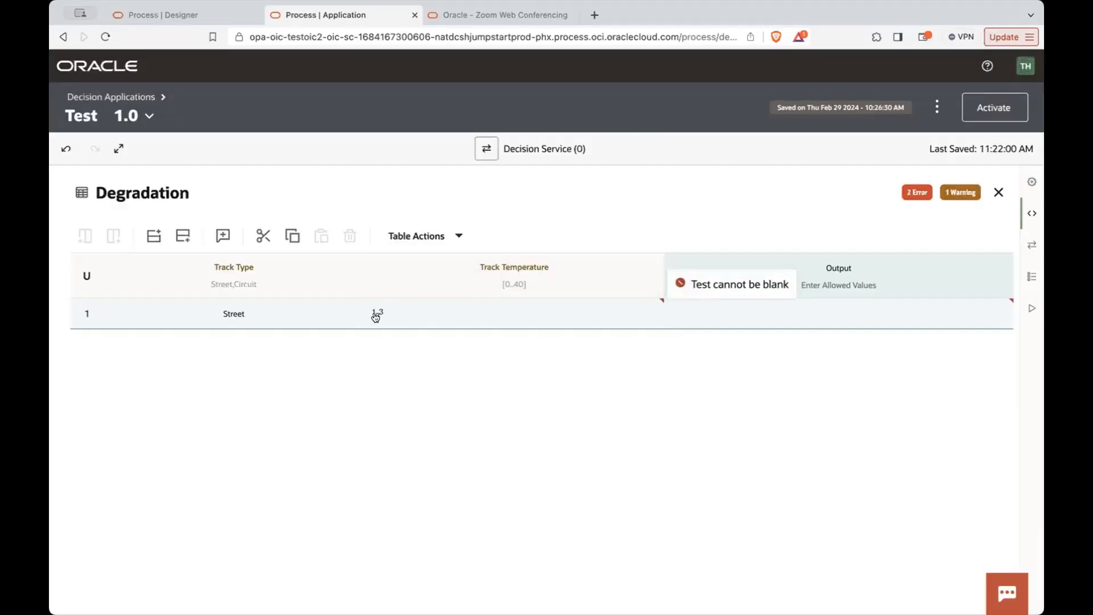
click(375, 312)
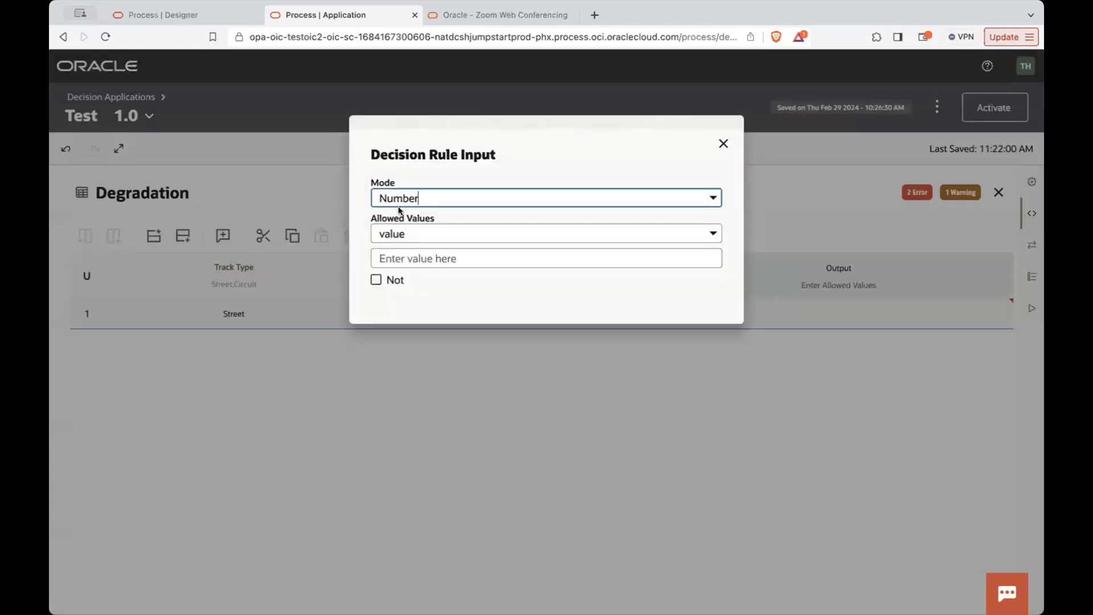
click(488, 233)
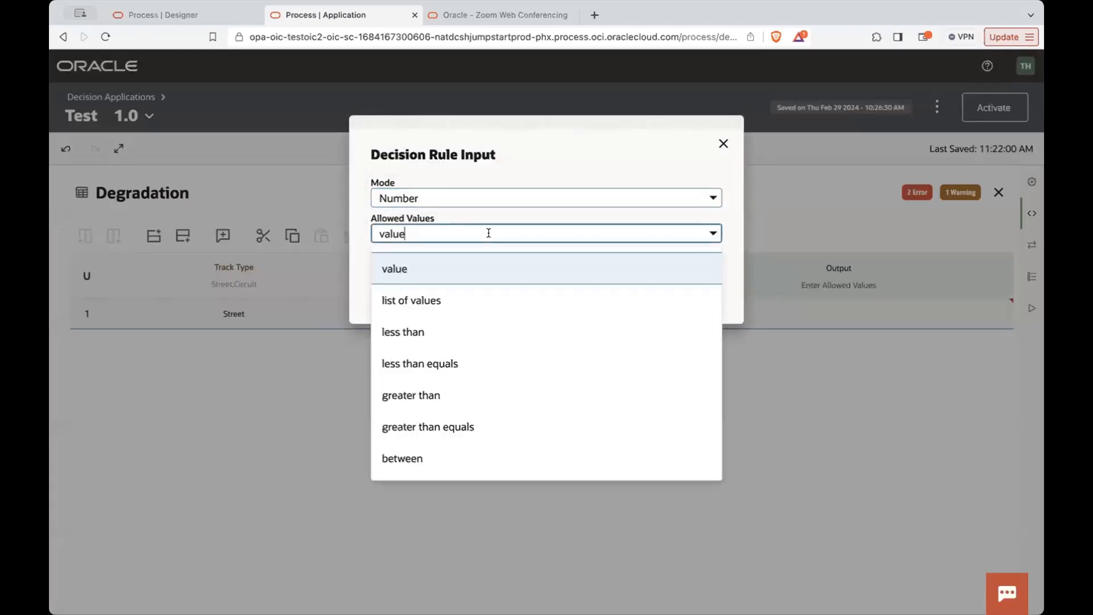
click(432, 449)
click(453, 232)
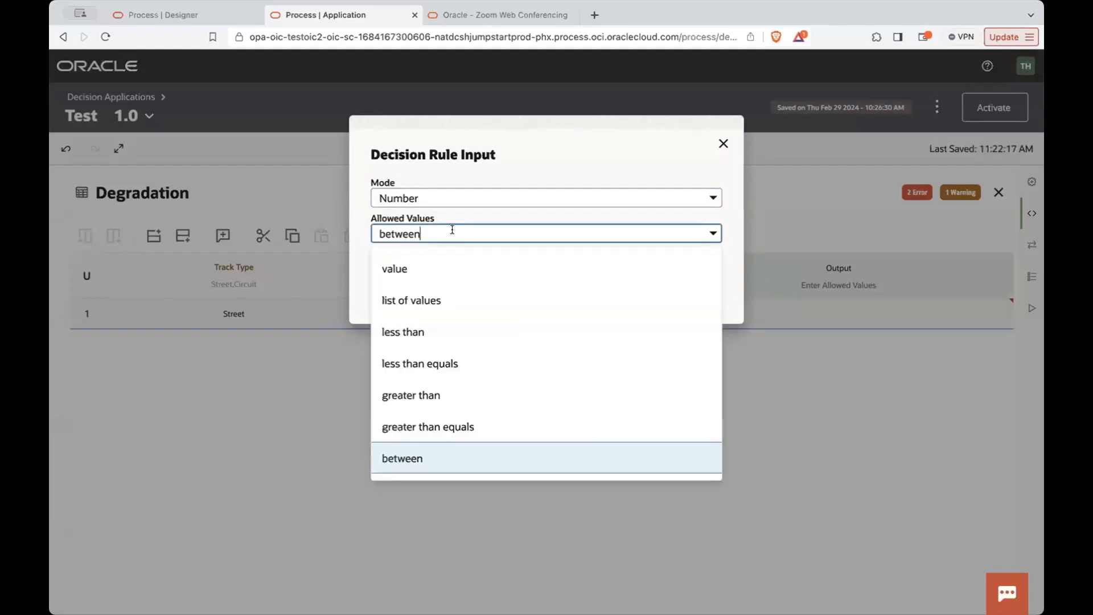
click(420, 393)
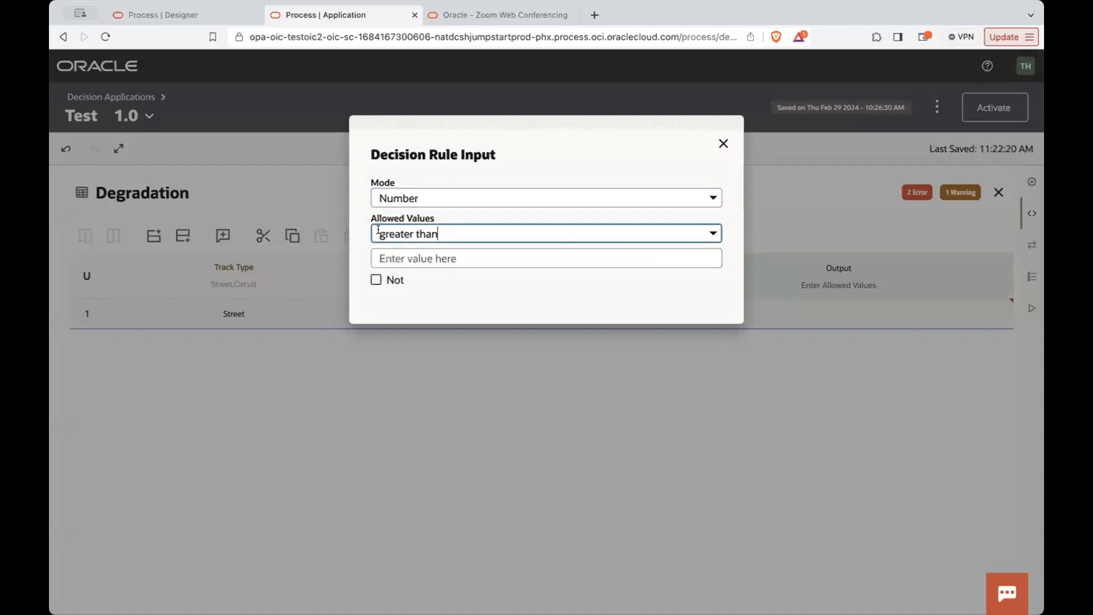
- Enter 30 as the threshold of rule 1's Track Temperature condition and correct the expression to >30
click(425, 249)
text(<)
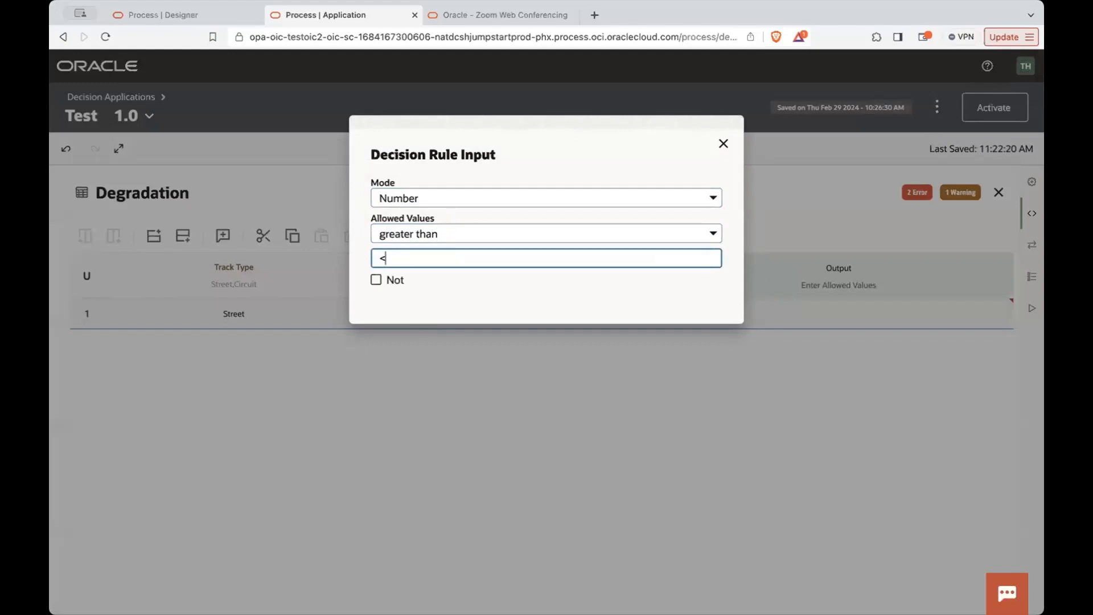
text(30)
key(Left)
key(Left)
key(BackSpace)
text(<)
key(BackSpace)
text(>)
click(660, 173)
click(724, 144)
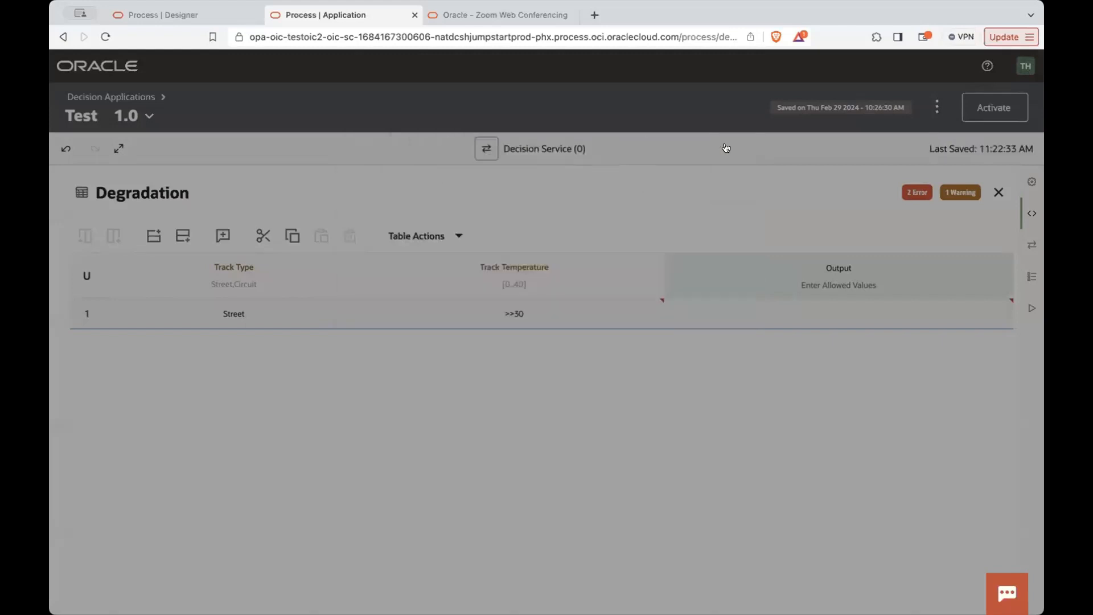
click(509, 314)
click(752, 315)
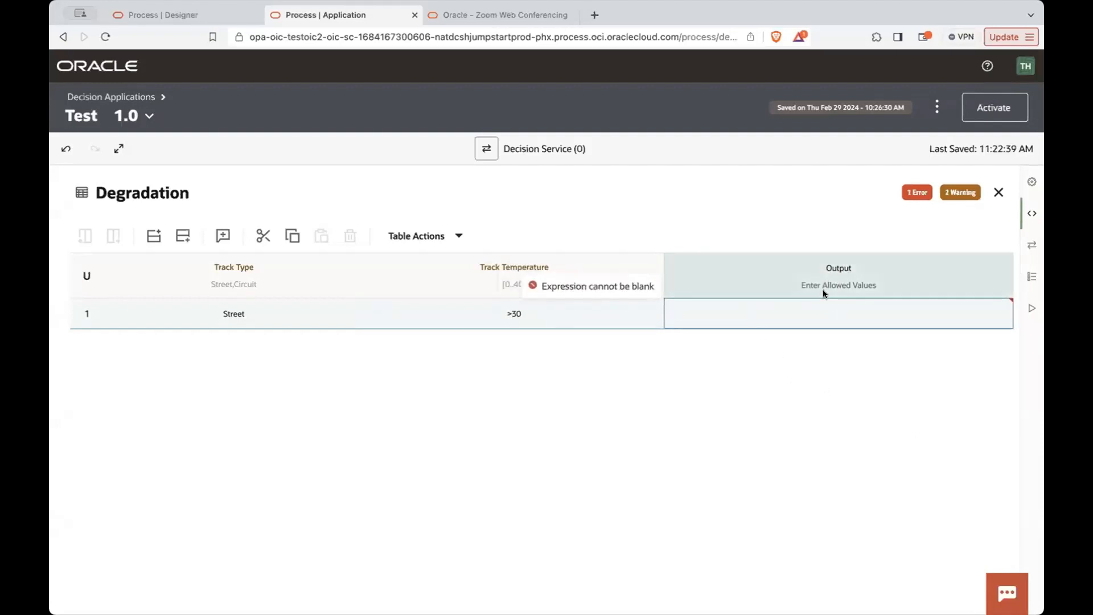
- Rename the Output column of the decision table as Degradation Level
click(829, 264)
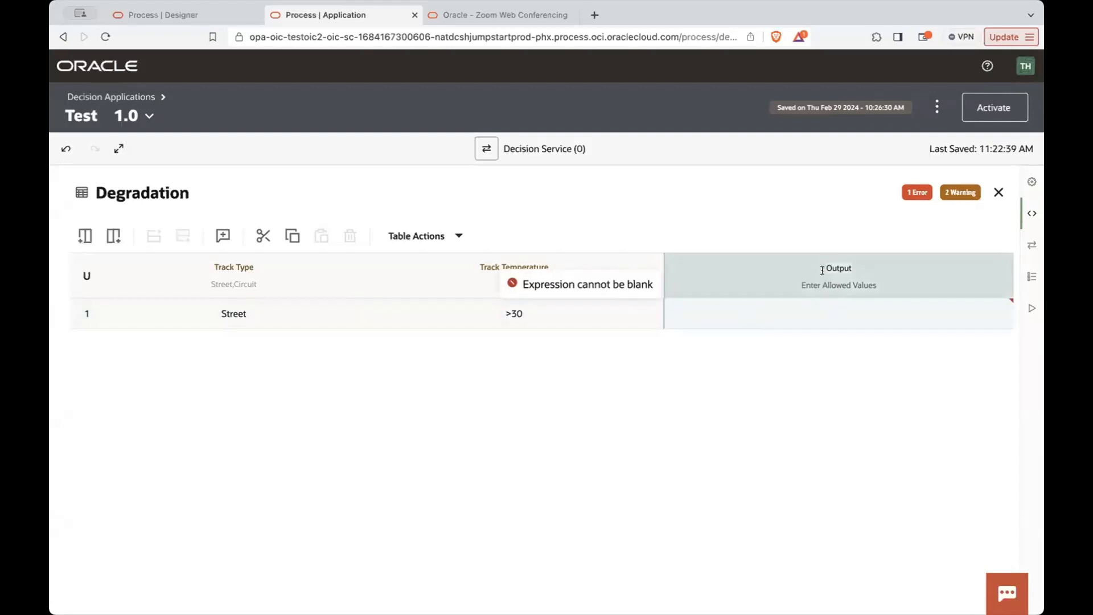
text(Degra)
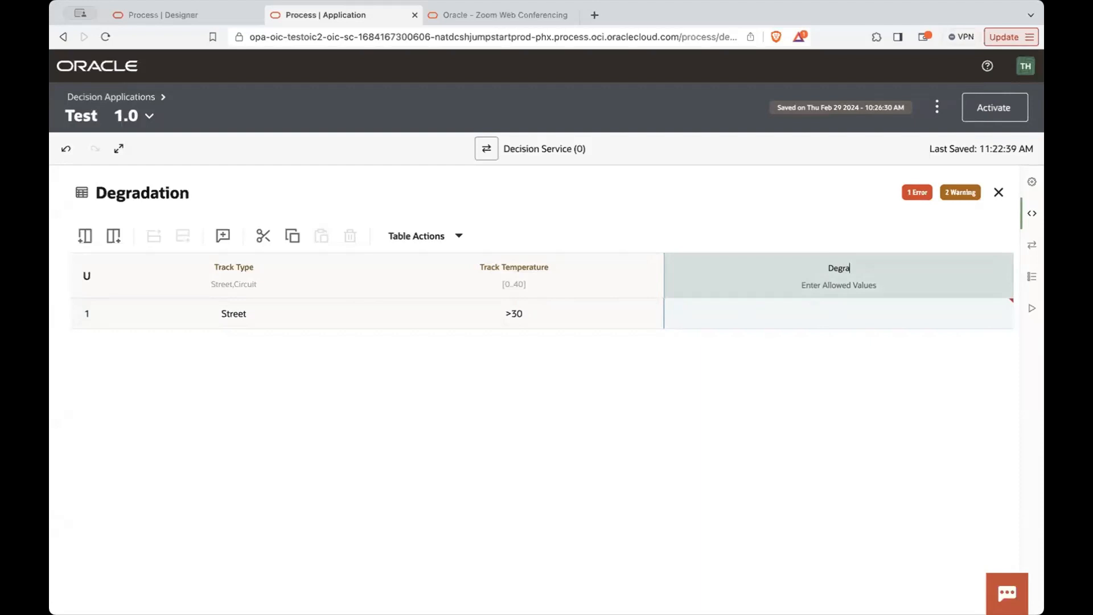
text(dation Level)
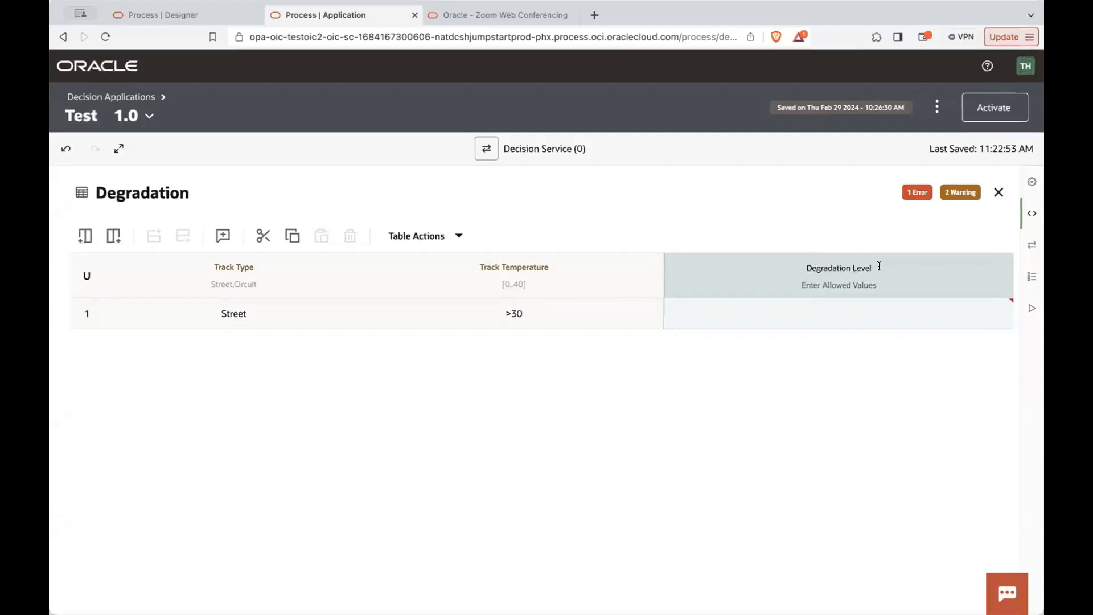
- Set the Degradation Level of rule 1 to High
click(829, 311)
click(824, 311)
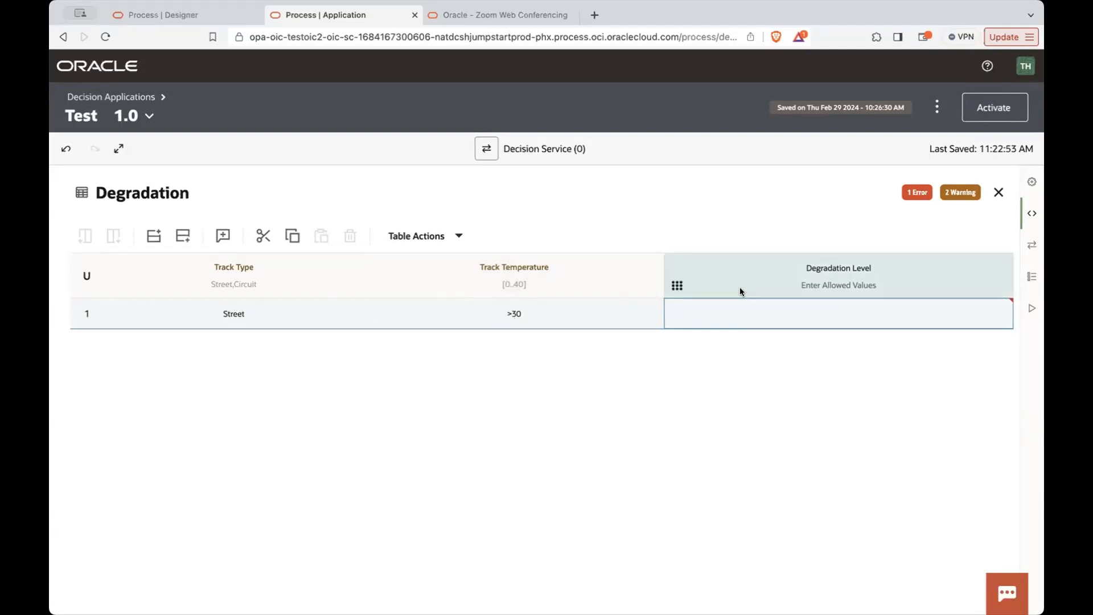
text(High)
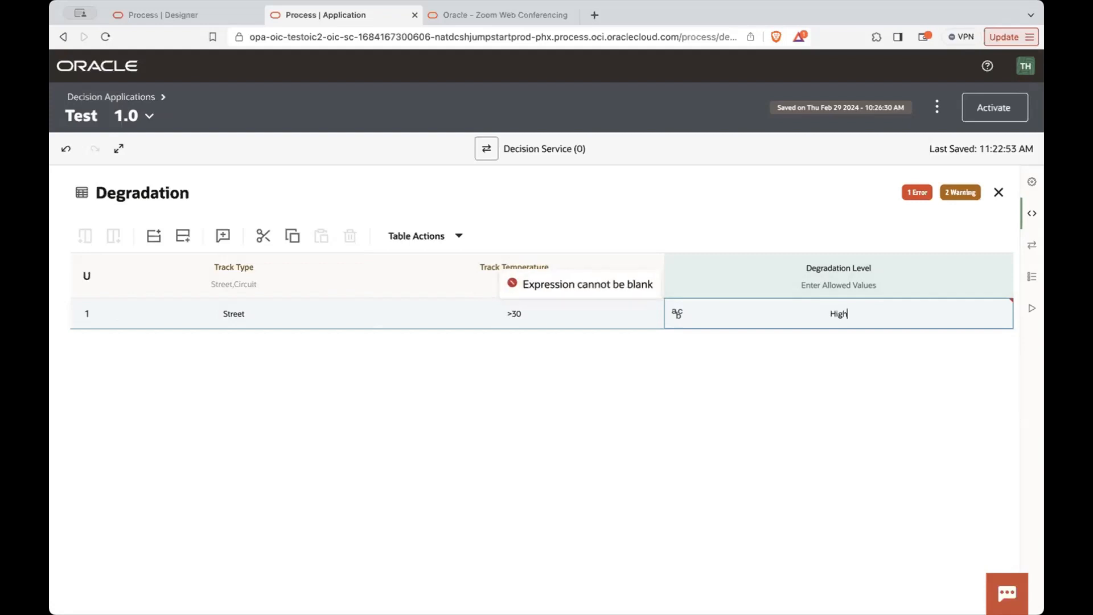
key(Return)
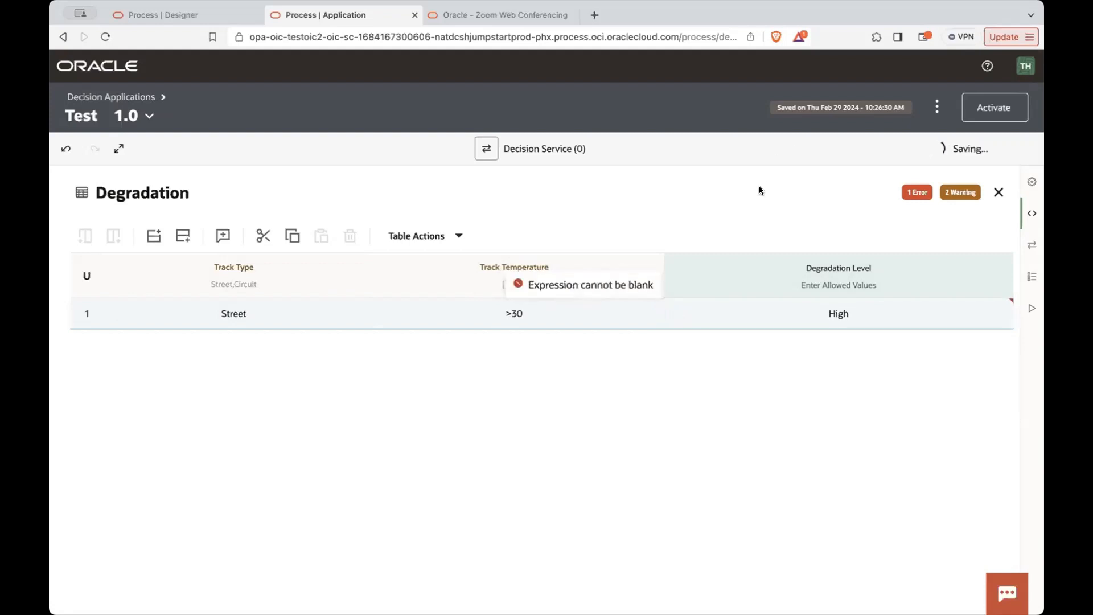
- Add a second rule below the first and set its Track Type condition to Street,Circuit
click(183, 237)
click(219, 351)
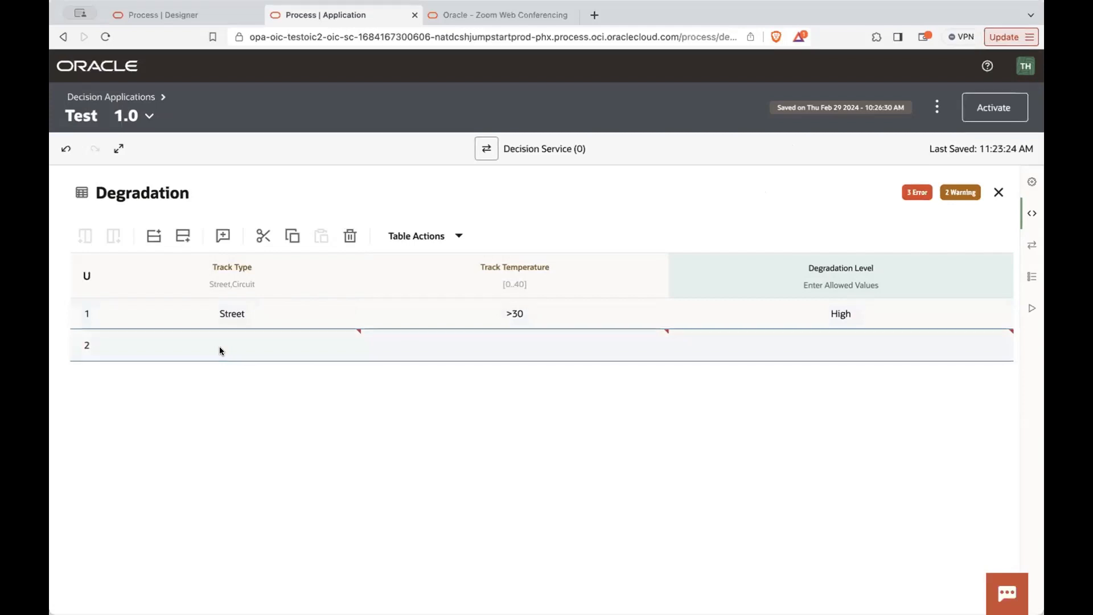
click(220, 346)
click(213, 370)
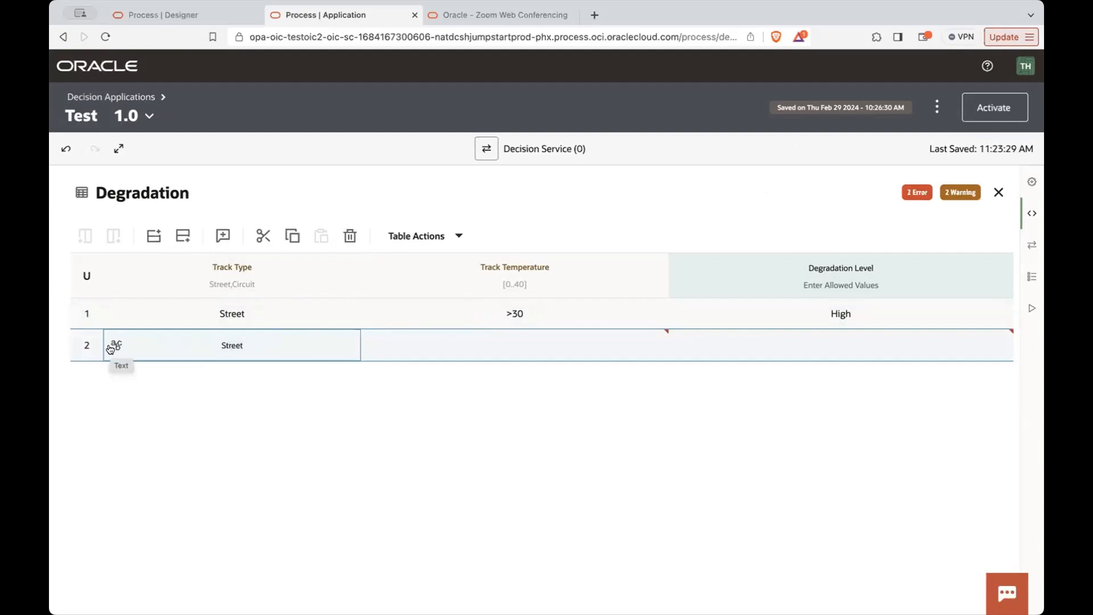
click(267, 353)
text(,)
click(240, 363)
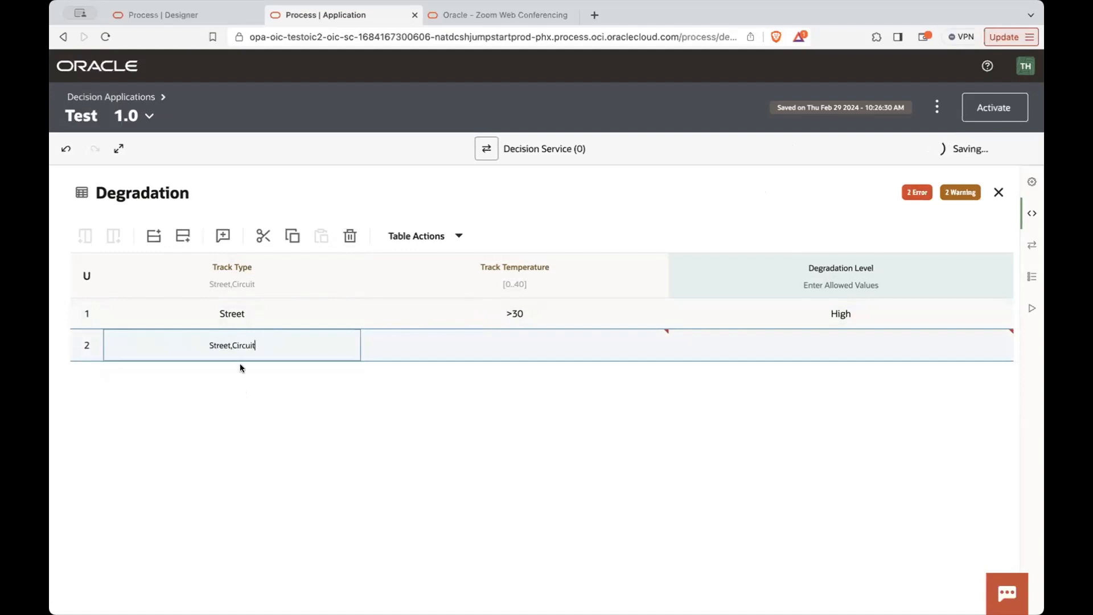
- Set rule 2's Track Temperature condition to <10 and check its rule input settings
click(486, 349)
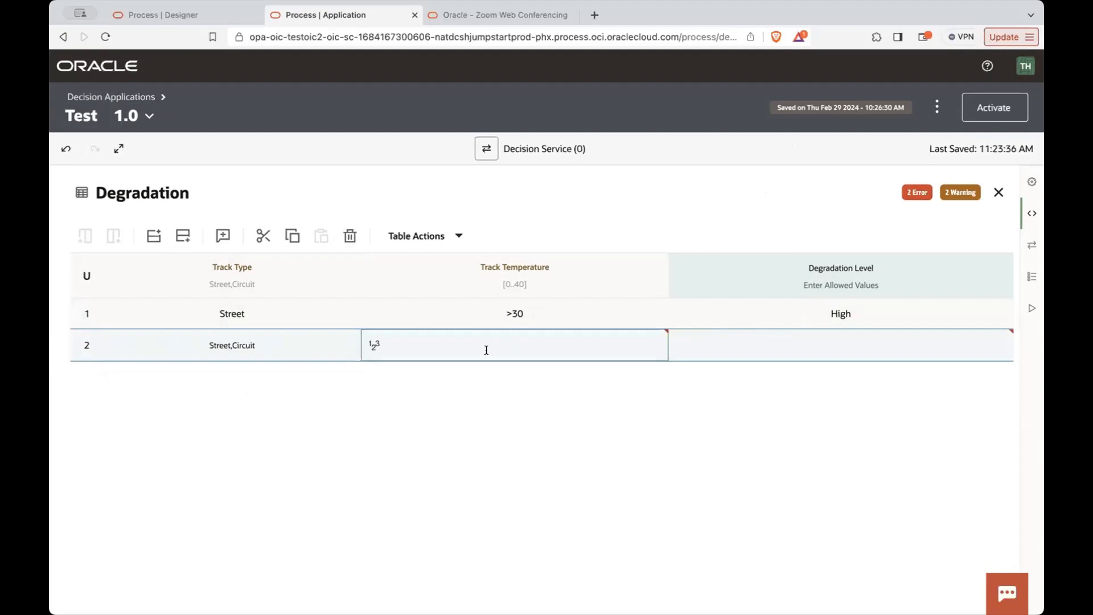
text(<10)
click(566, 372)
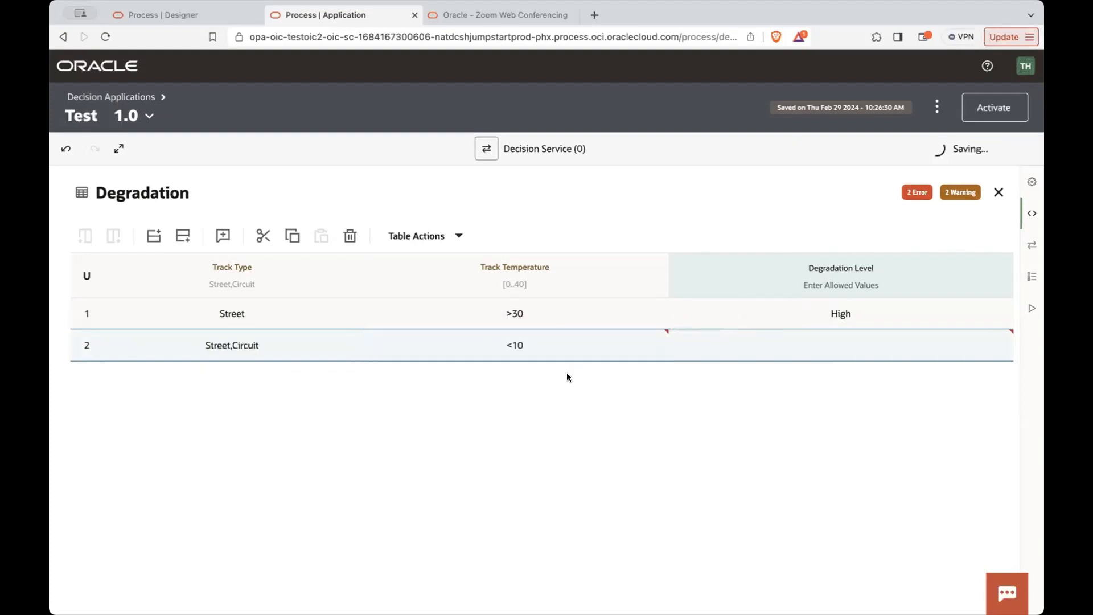
click(769, 344)
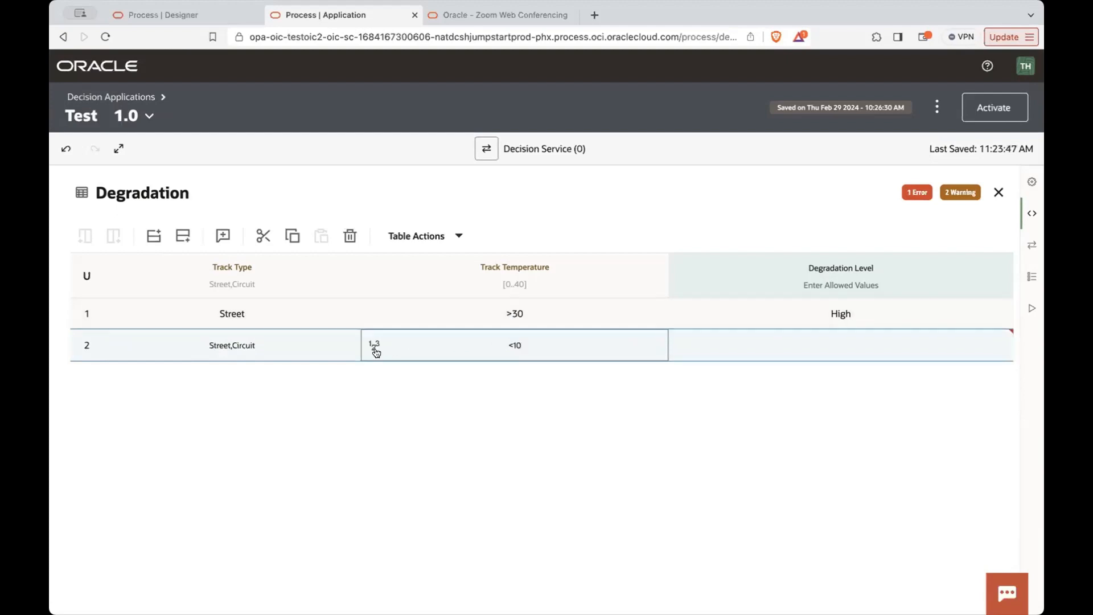
click(373, 346)
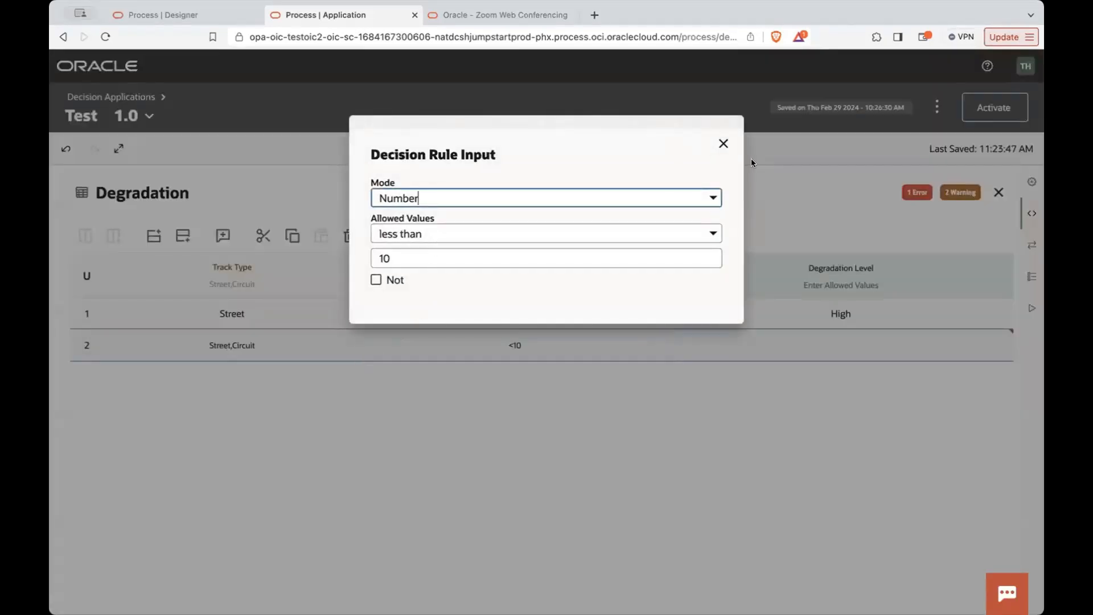
click(723, 144)
- Set the Degradation Level of rule 2 to Low
click(841, 341)
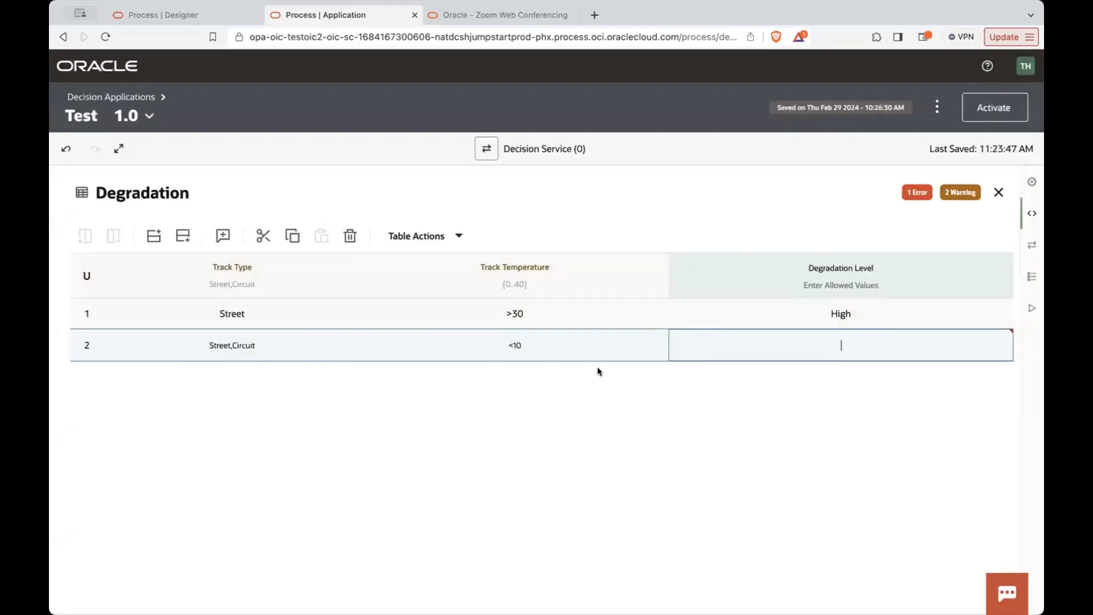
text(low)
key(BackSpace)
key(BackSpace)
key(BackSpace)
text(Low)
key(Return)
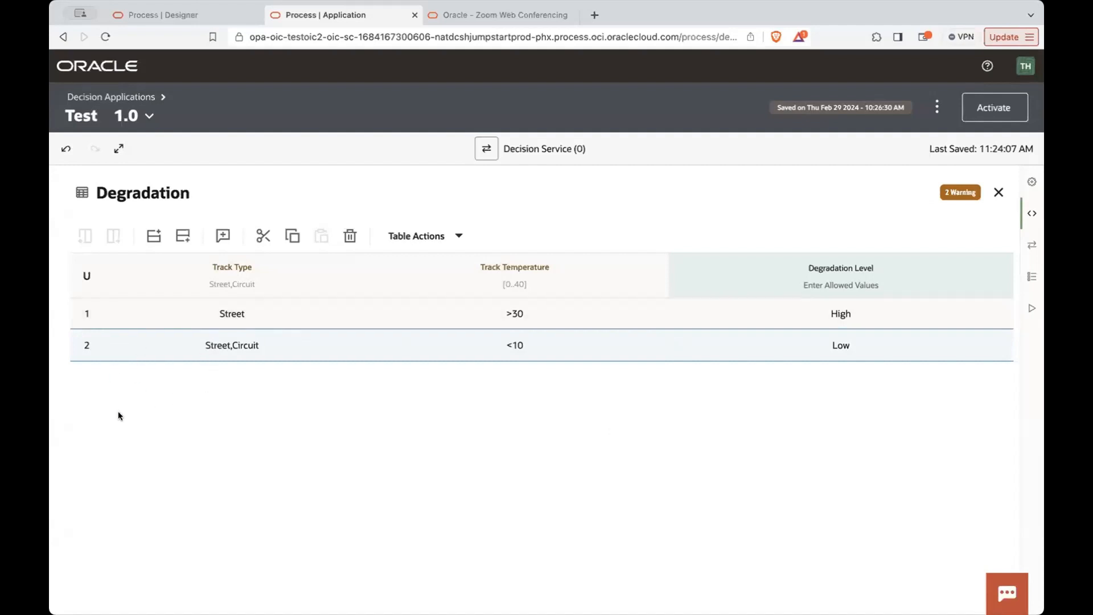
- Return to the decision applications list, open CloudCoachingHalf and open its Degradation Level decision table
click(93, 96)
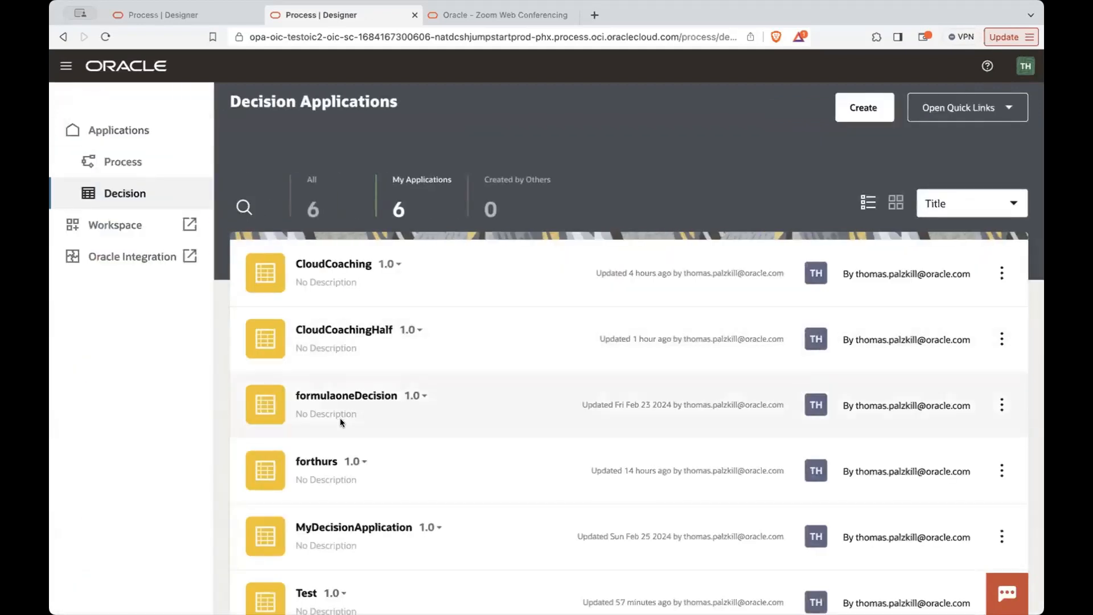
scroll(341, 420, down, 1)
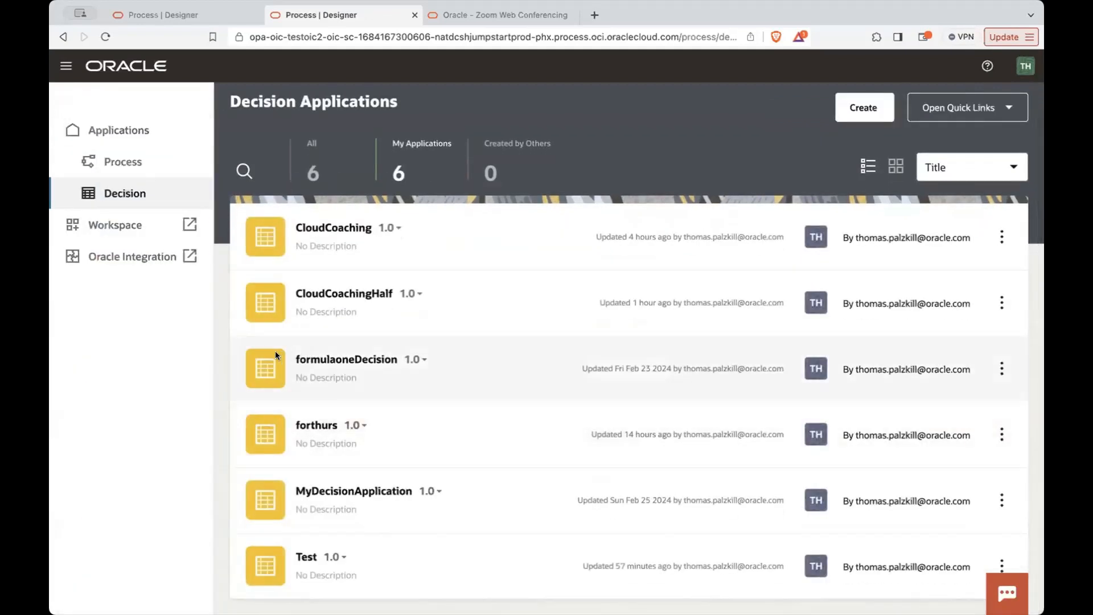
click(333, 293)
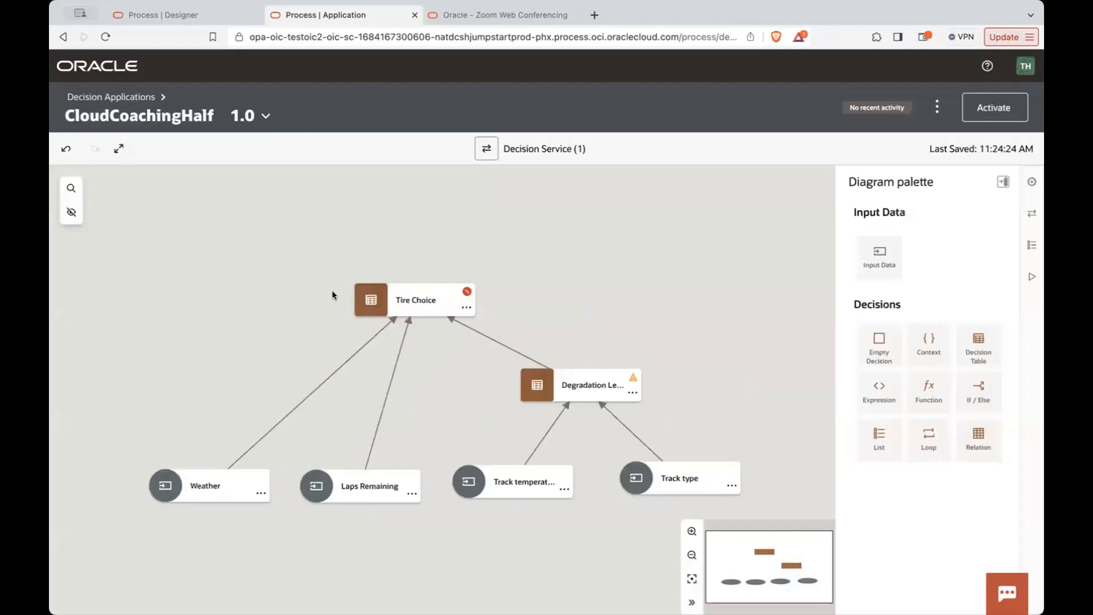
click(527, 379)
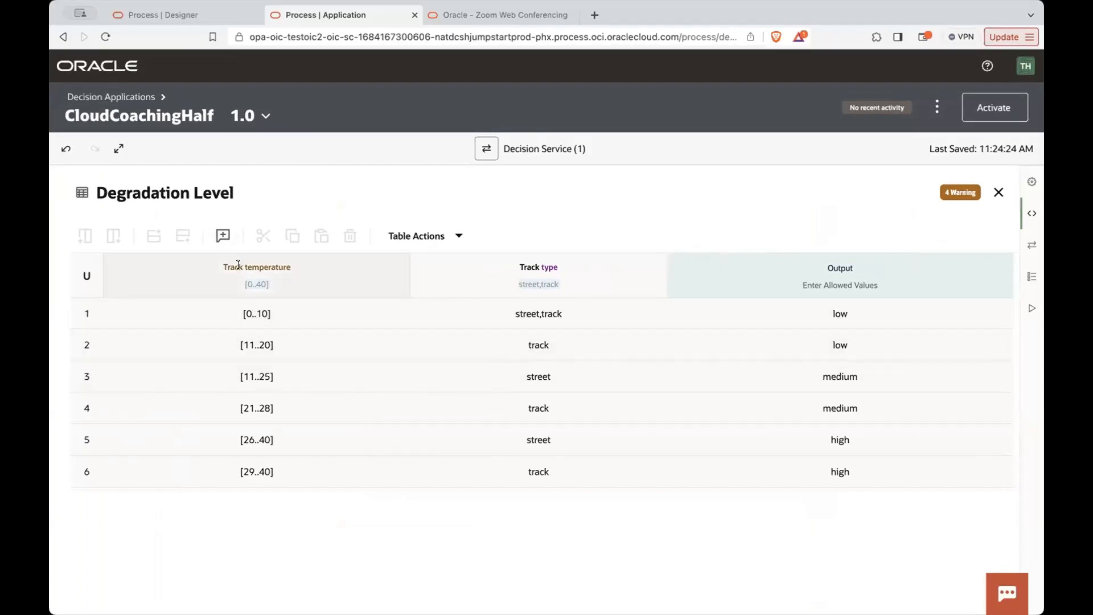
- Examine the rule input settings of the Track temperature condition in rule 1 of the Degradation Level table
click(261, 313)
click(117, 313)
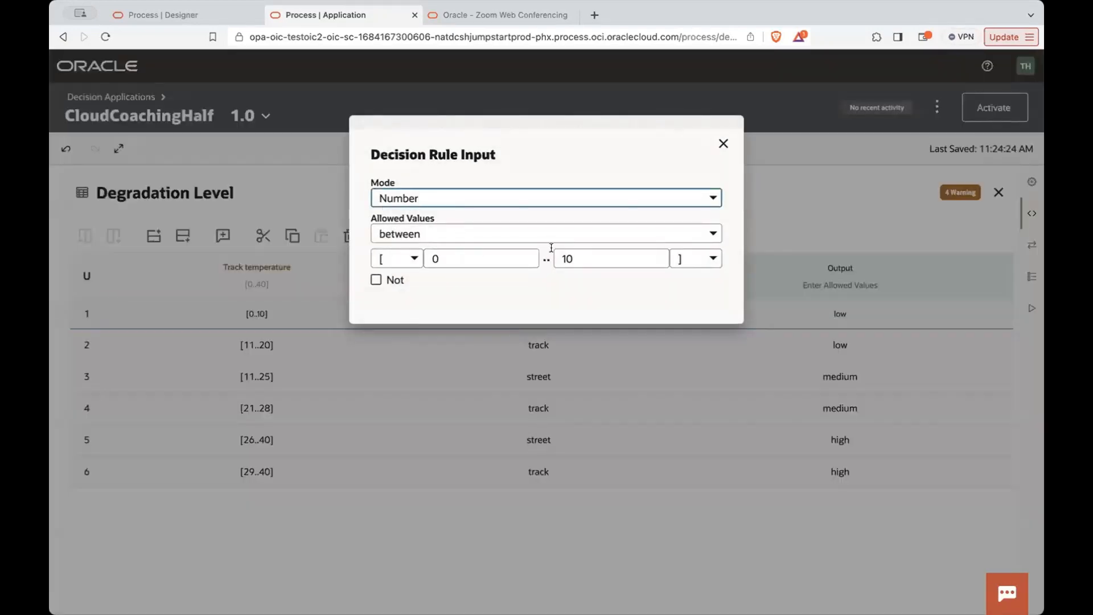
click(722, 144)
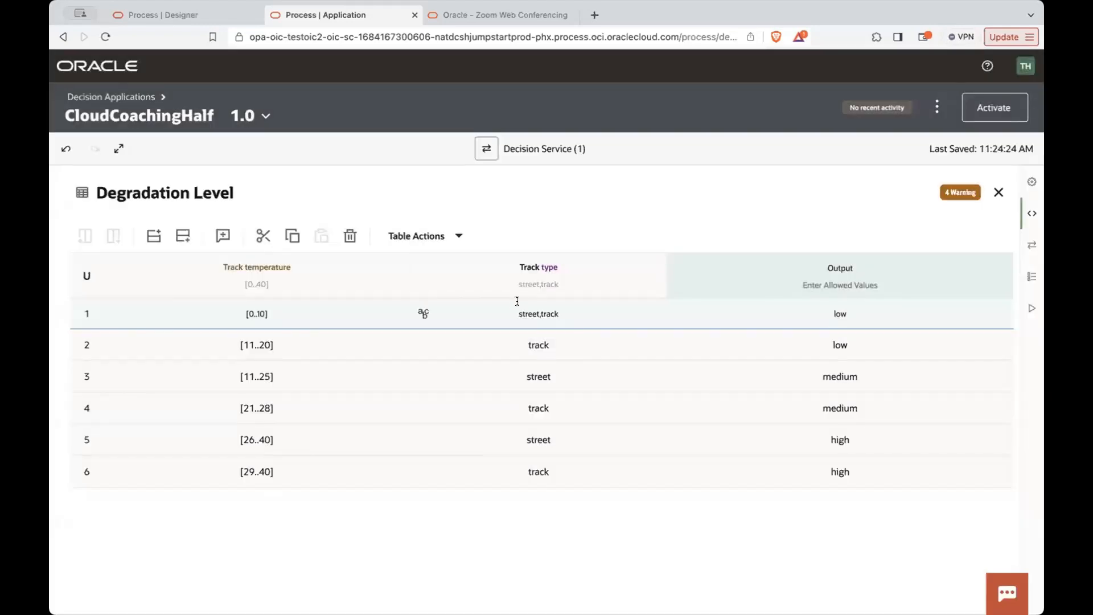
- Examine the cells of rules 1 and 2 in the Degradation Level table and the mode options for rule 1's Track temperature input
click(523, 312)
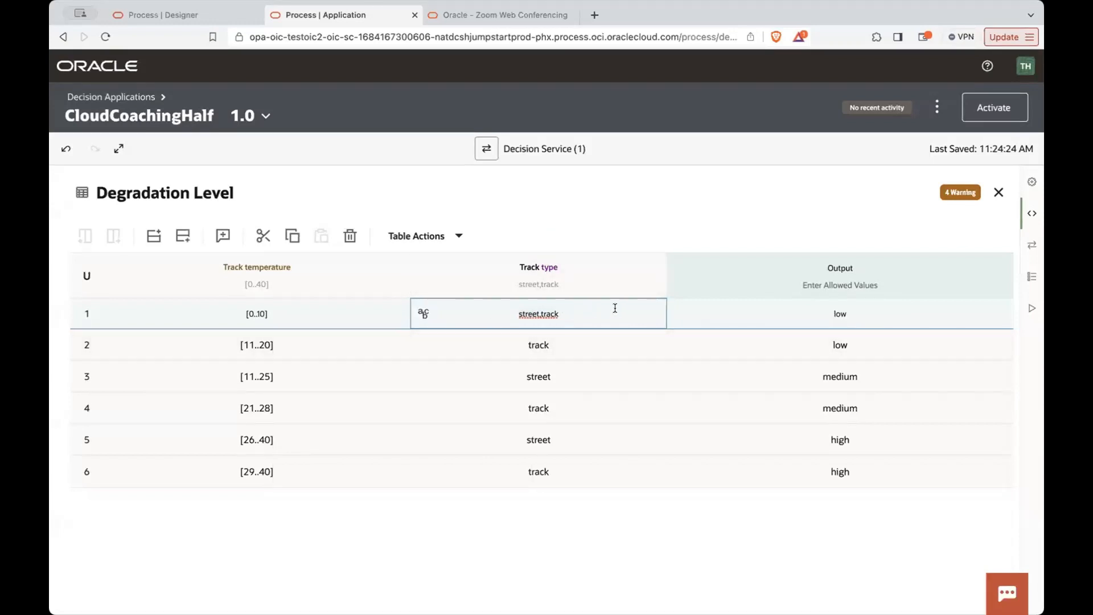
click(706, 313)
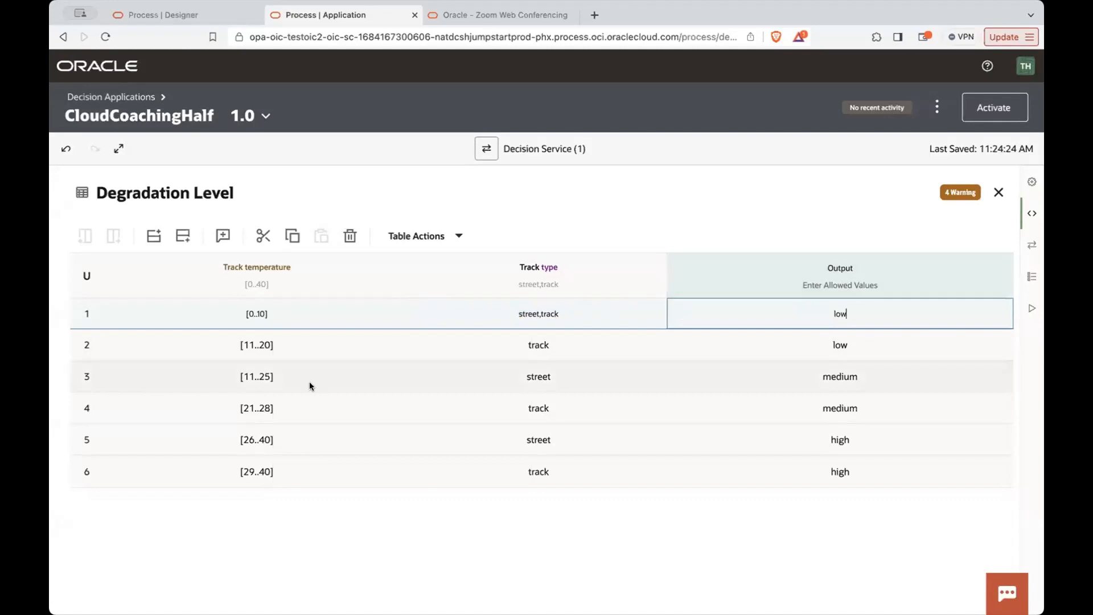
click(225, 344)
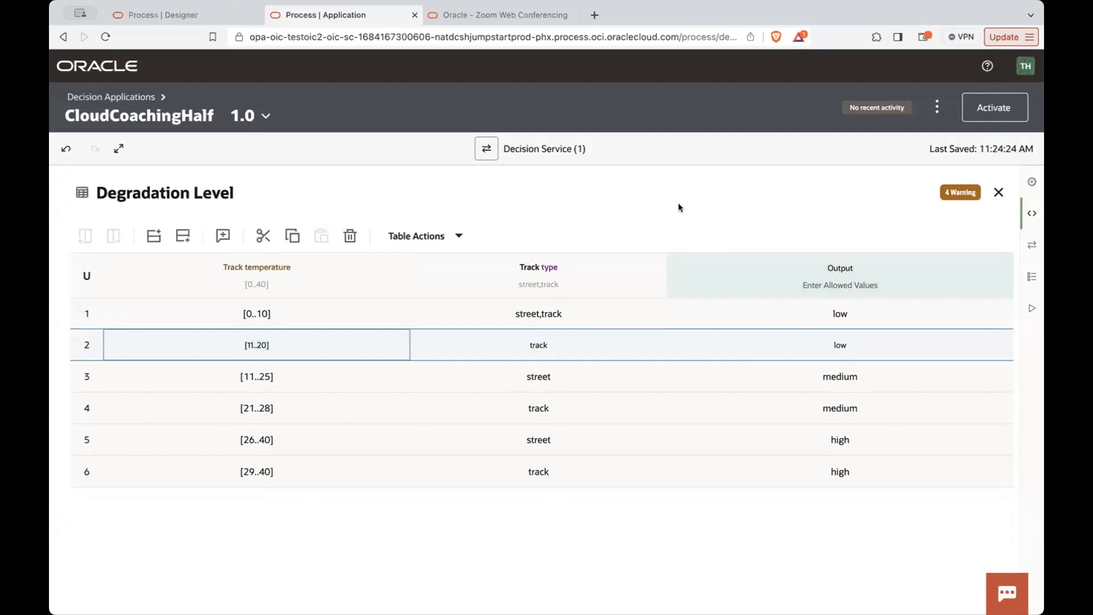
click(280, 192)
click(248, 312)
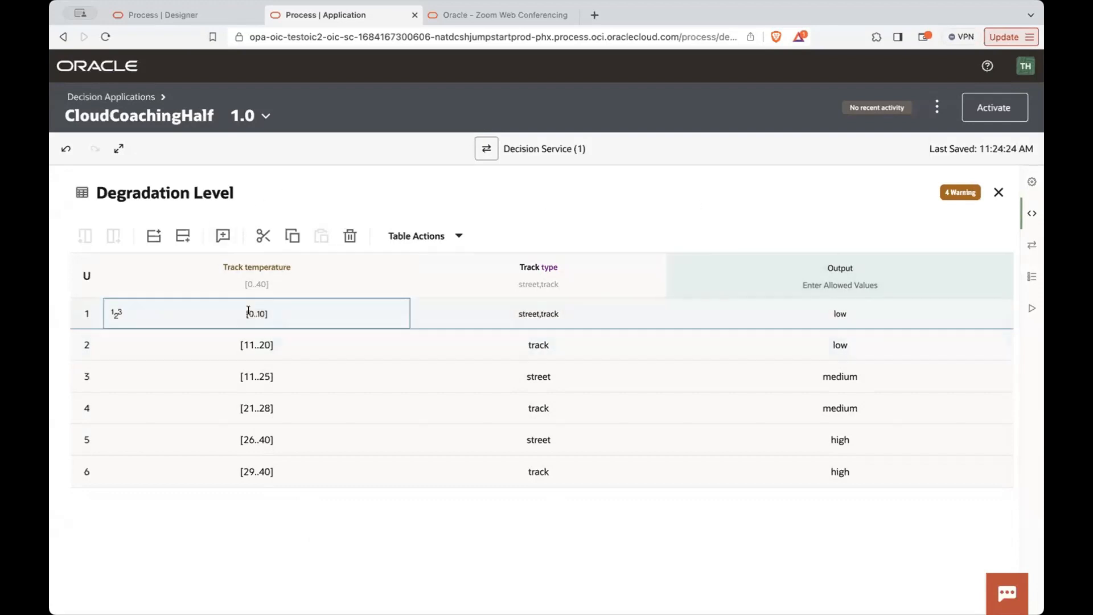
click(114, 316)
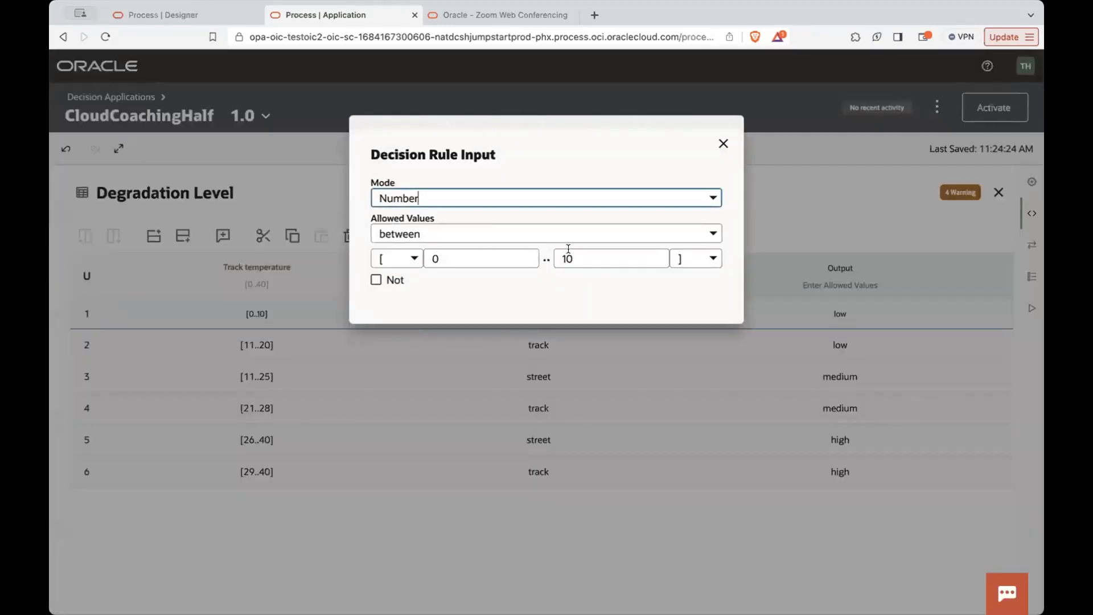
click(527, 199)
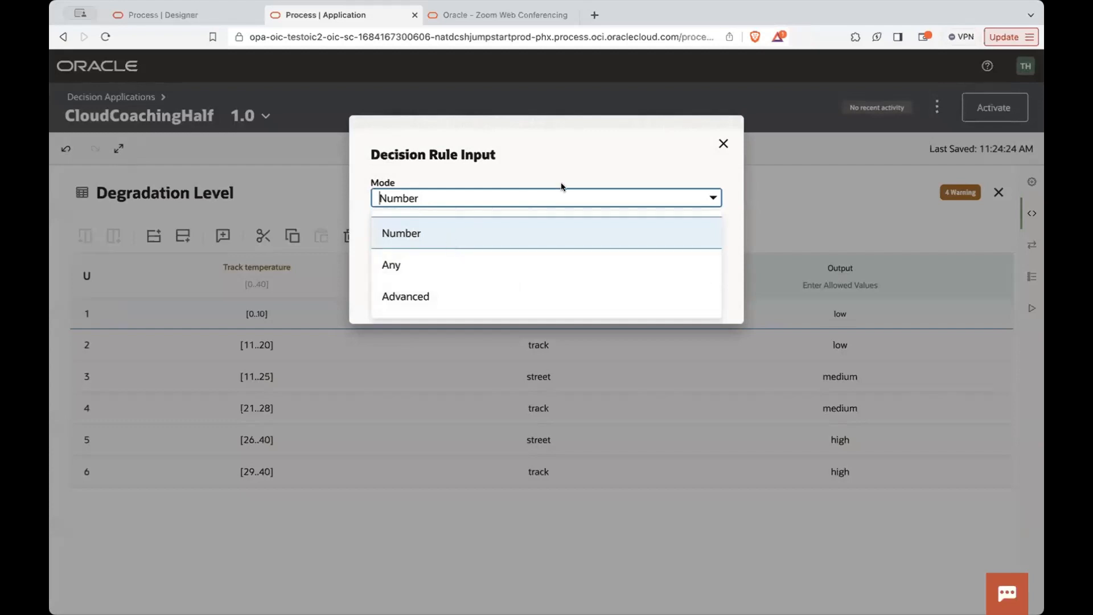
click(713, 197)
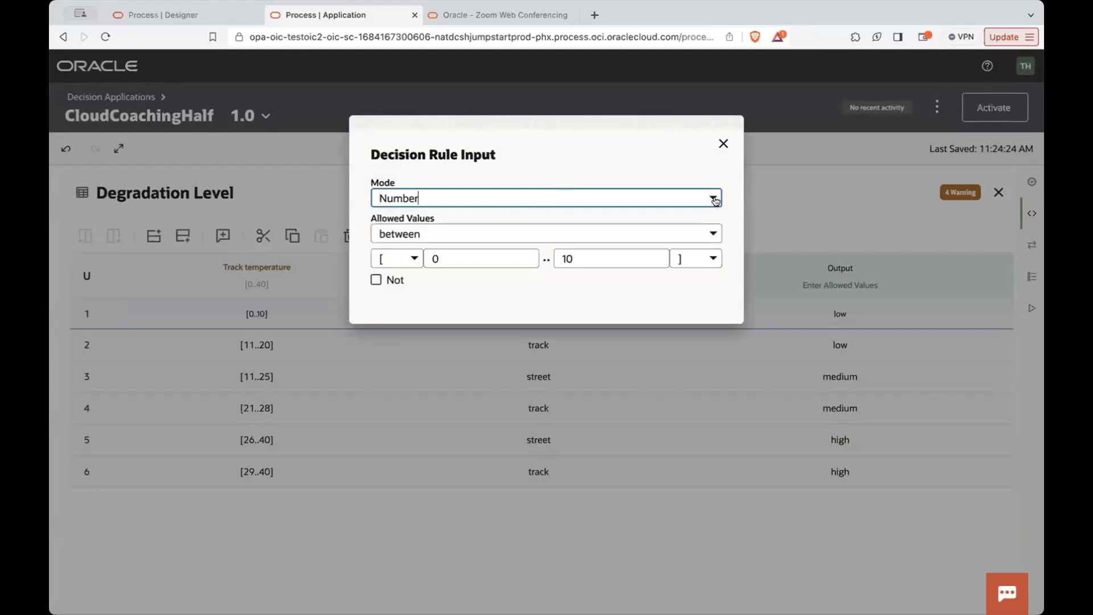
click(723, 144)
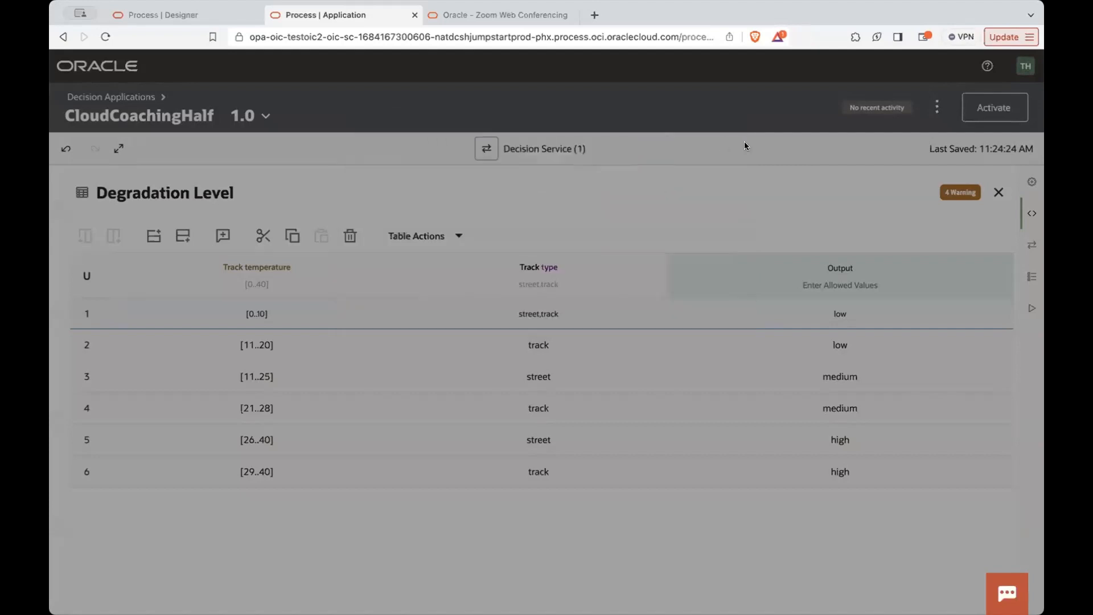
- Review the warnings of the Degradation Level table, return to the decision diagram and reopen the table
click(962, 194)
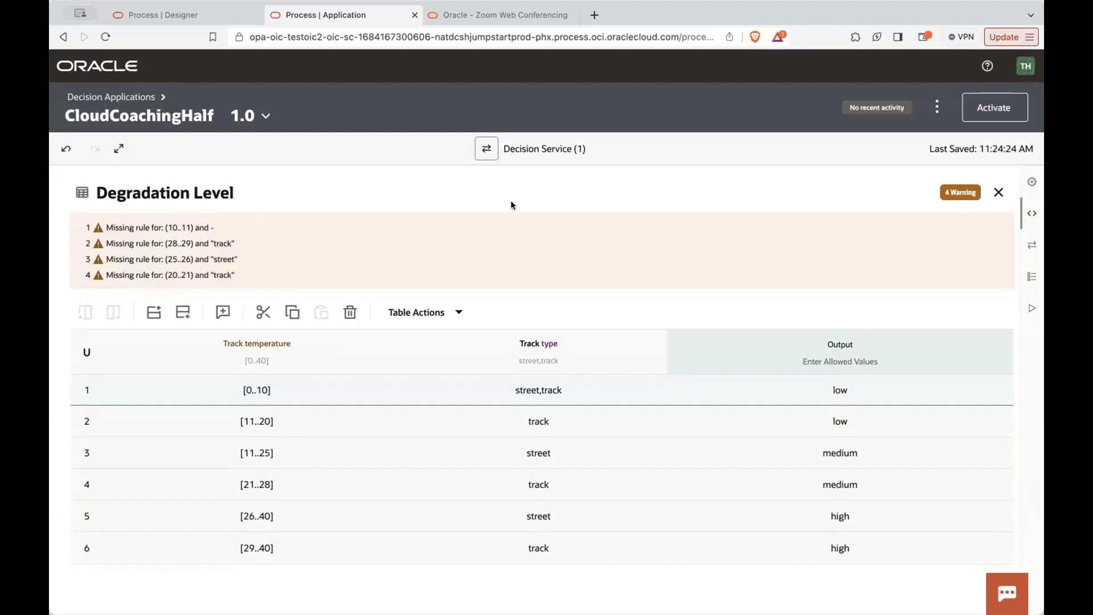
click(997, 192)
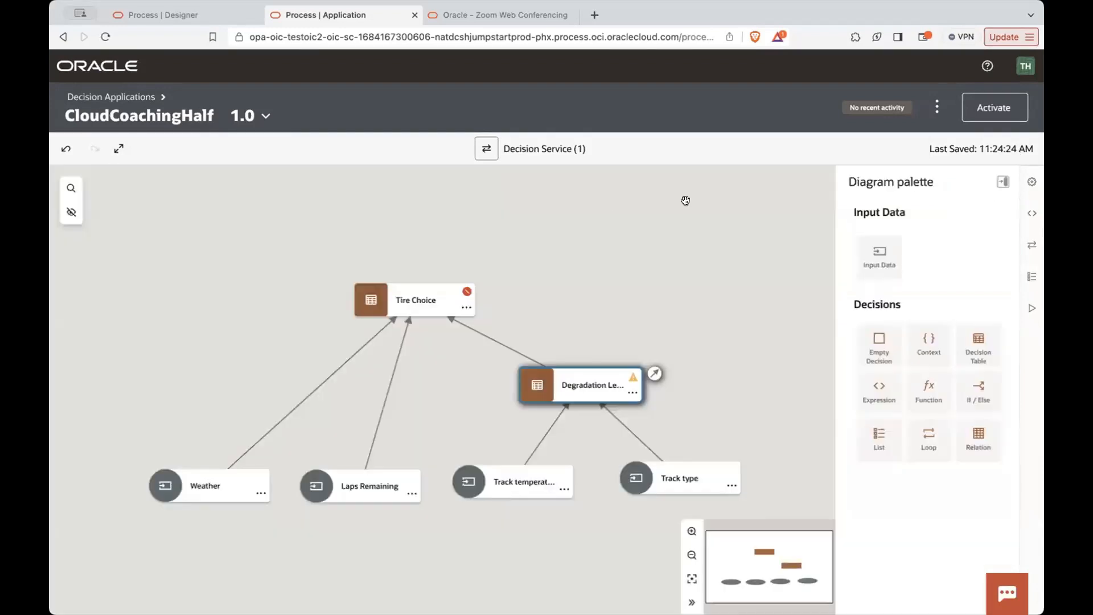
double_click(394, 301)
click(491, 371)
click(529, 397)
click(529, 396)
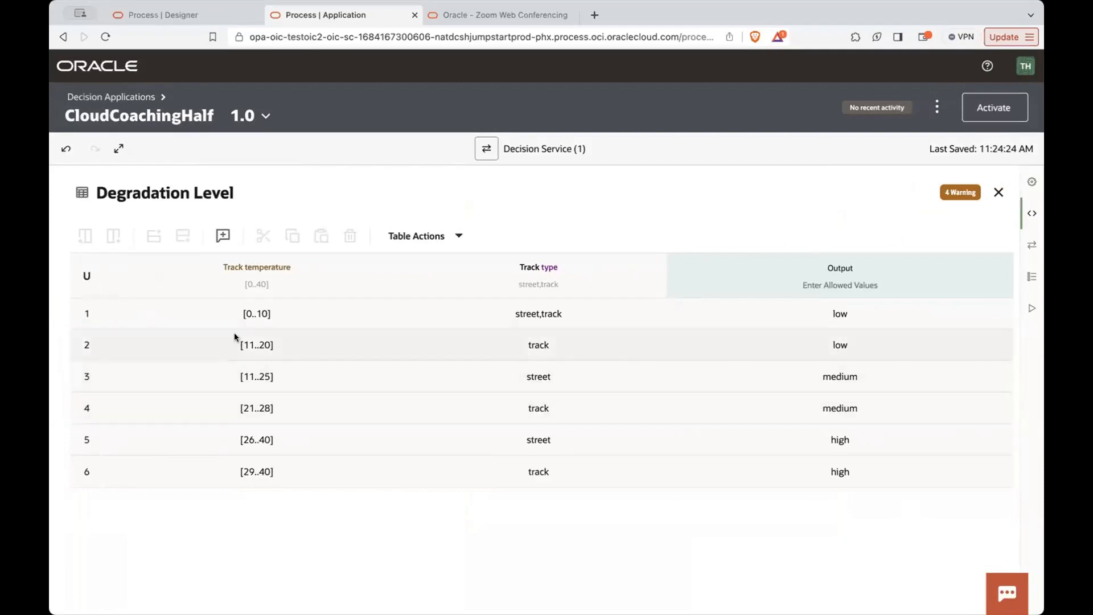
- Reopen CloudCoachingHalf from the decision applications list, view its Degradation Level table and return to the diagram
click(75, 99)
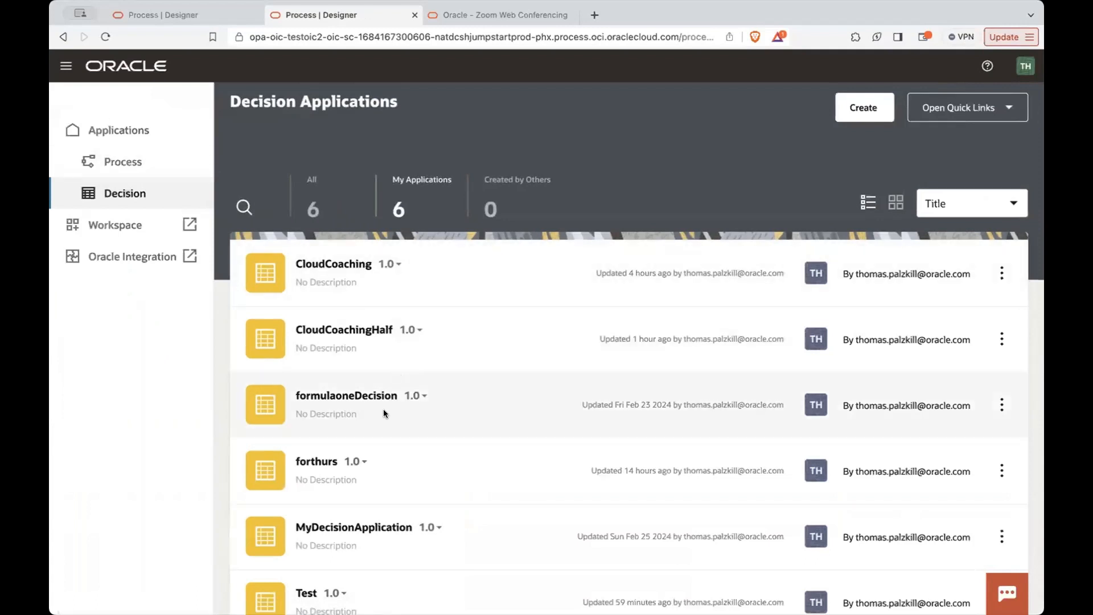
click(326, 322)
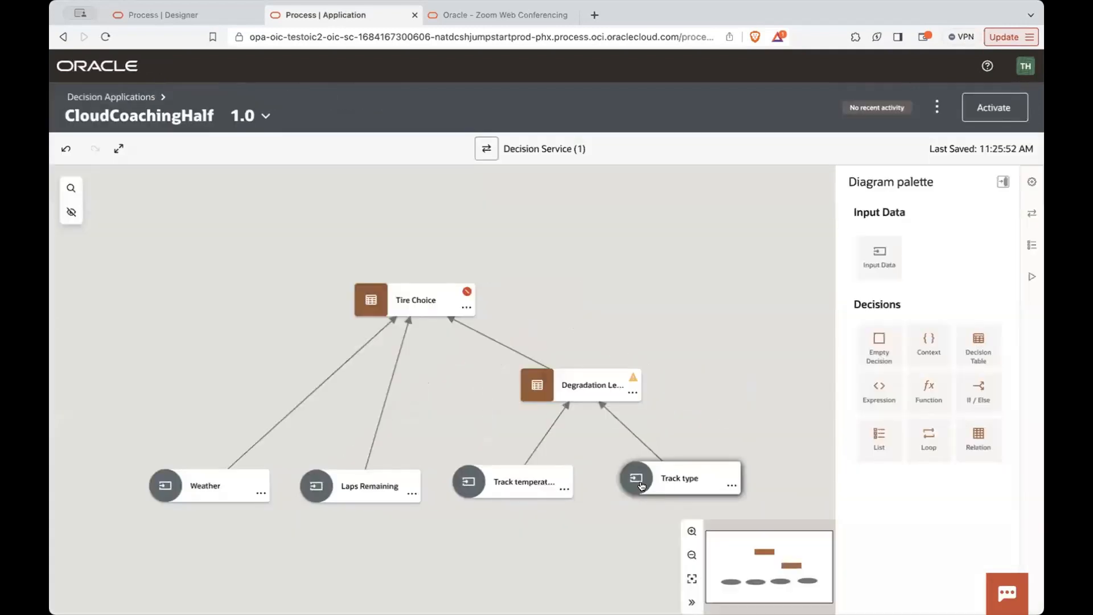
double_click(531, 391)
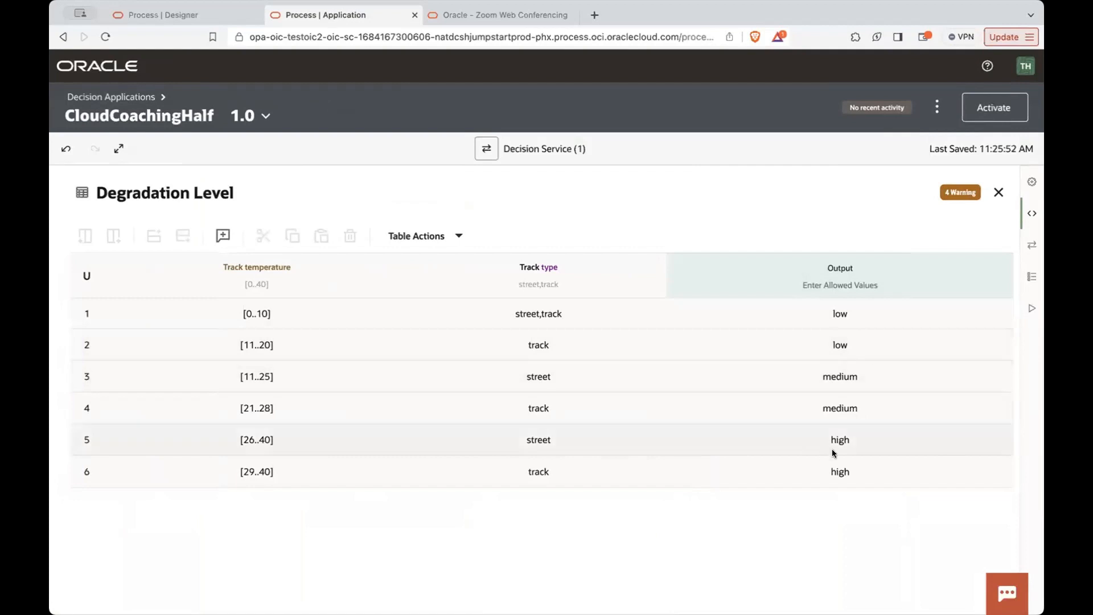
click(997, 193)
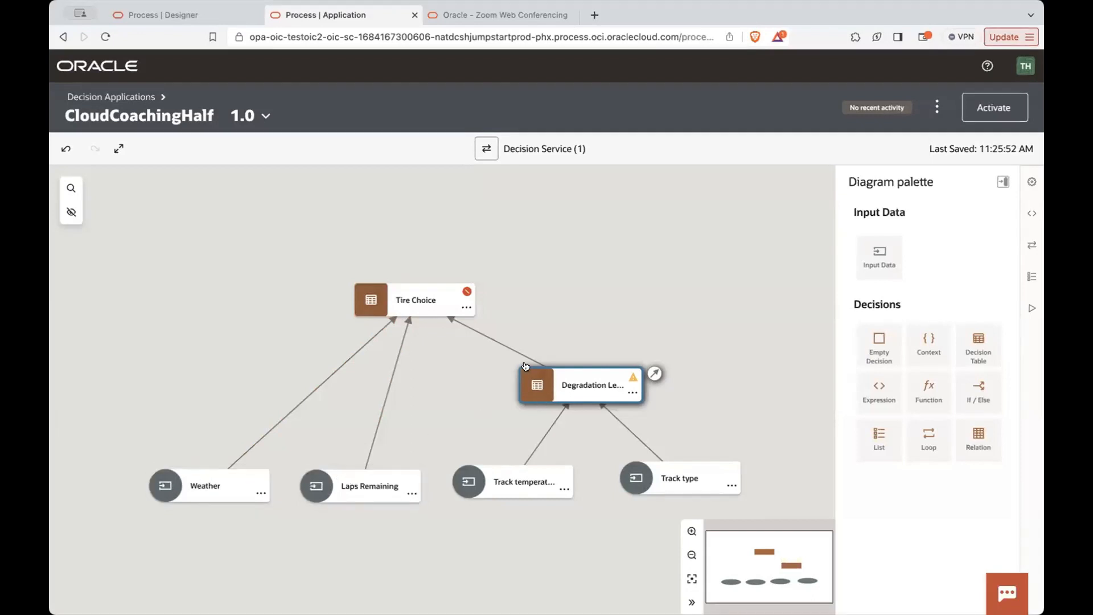
- Open the Tire Choice decision table, examine its Degradation Level input column and return to the Degradation Level decision in the diagram
double_click(387, 300)
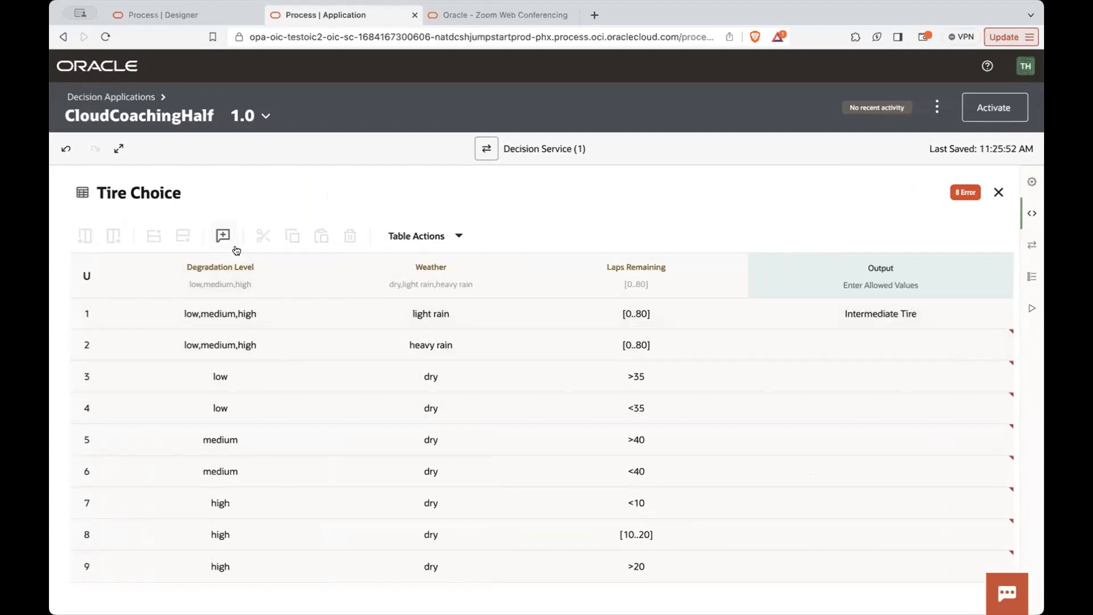
click(255, 264)
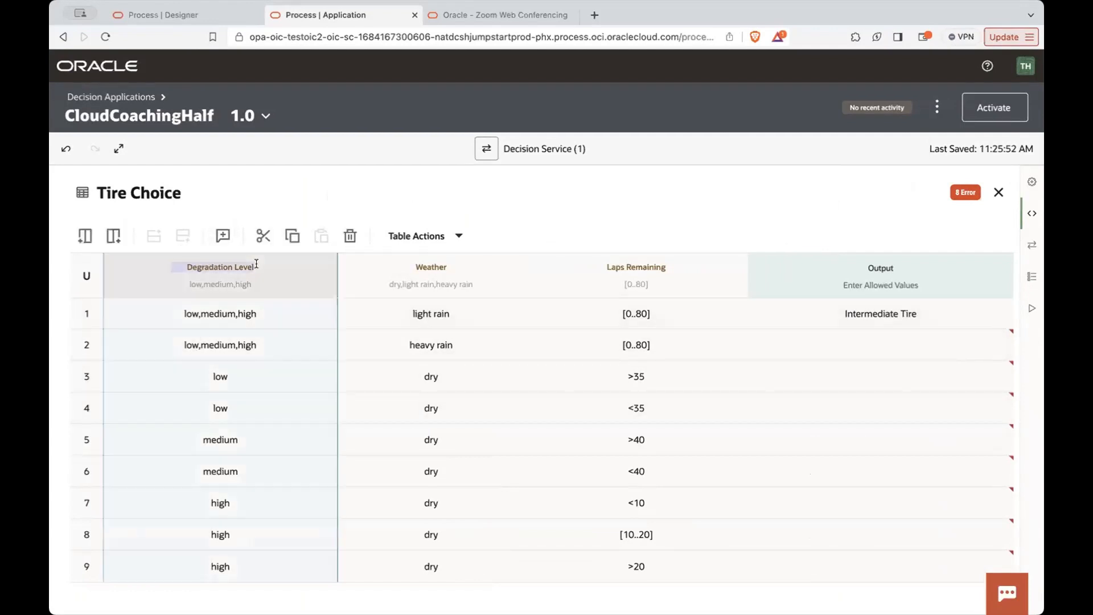
drag(258, 269, 181, 269)
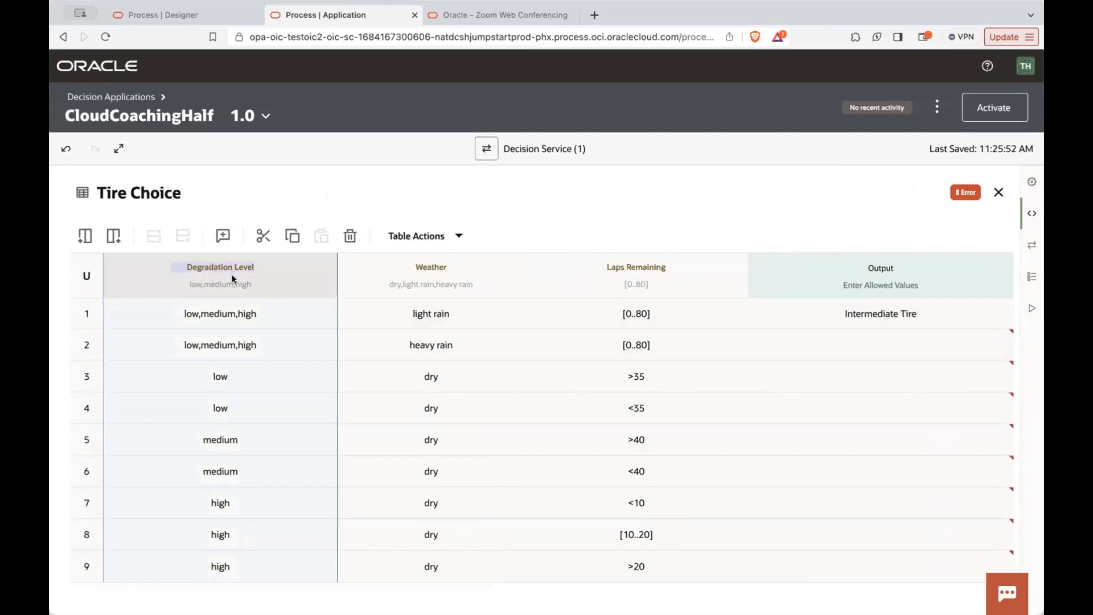
click(998, 191)
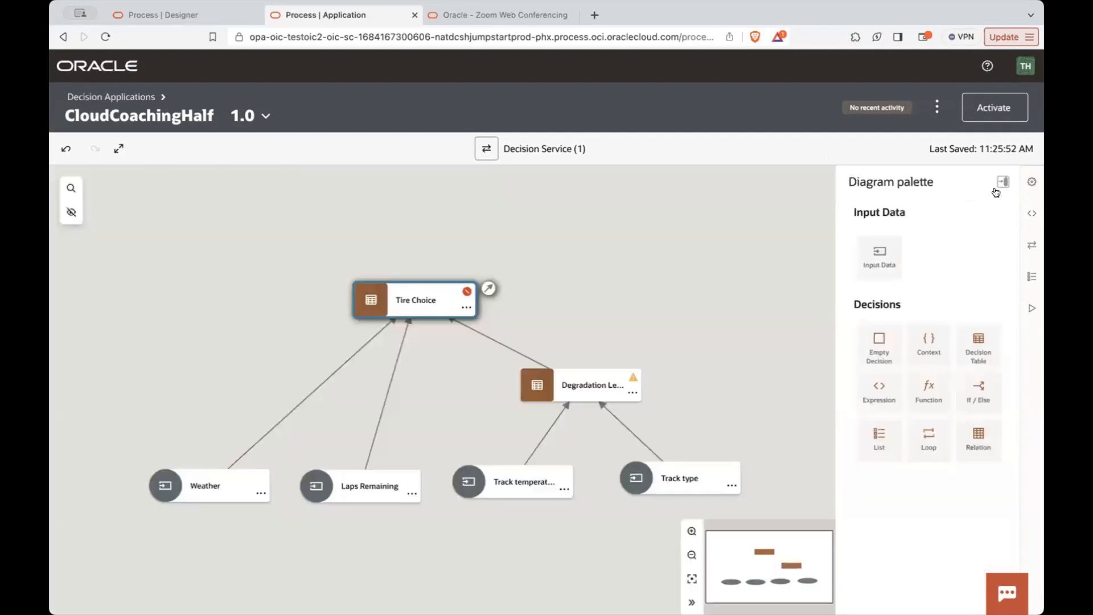
click(568, 384)
click(567, 386)
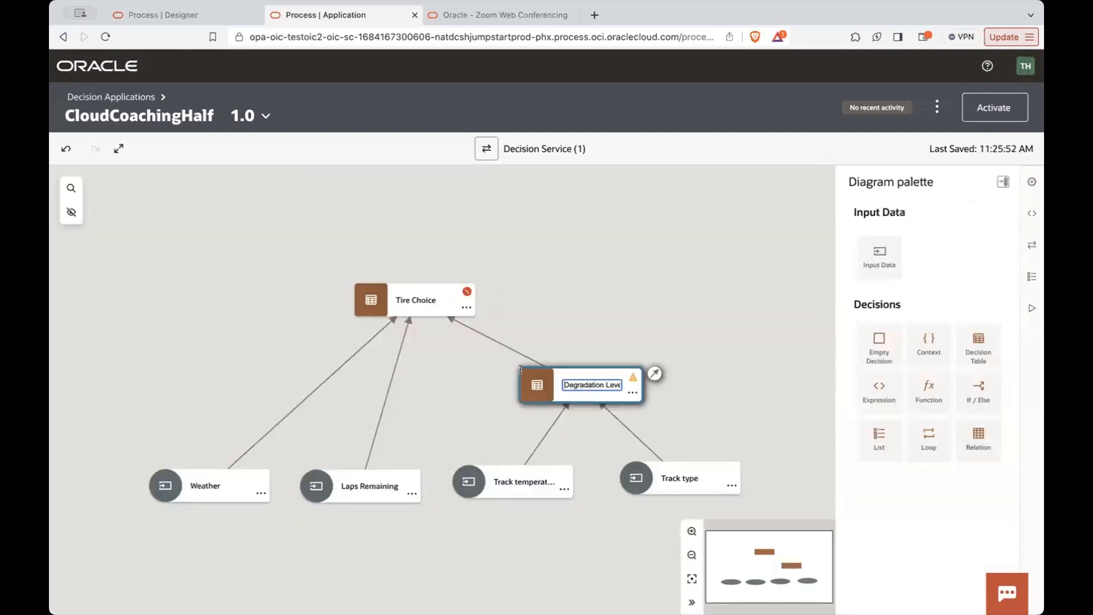
- Open the Tire Choice table and set the output of rule 2 (heavy rain) to Full Wet Tire, dismissing any error dialog
double_click(367, 300)
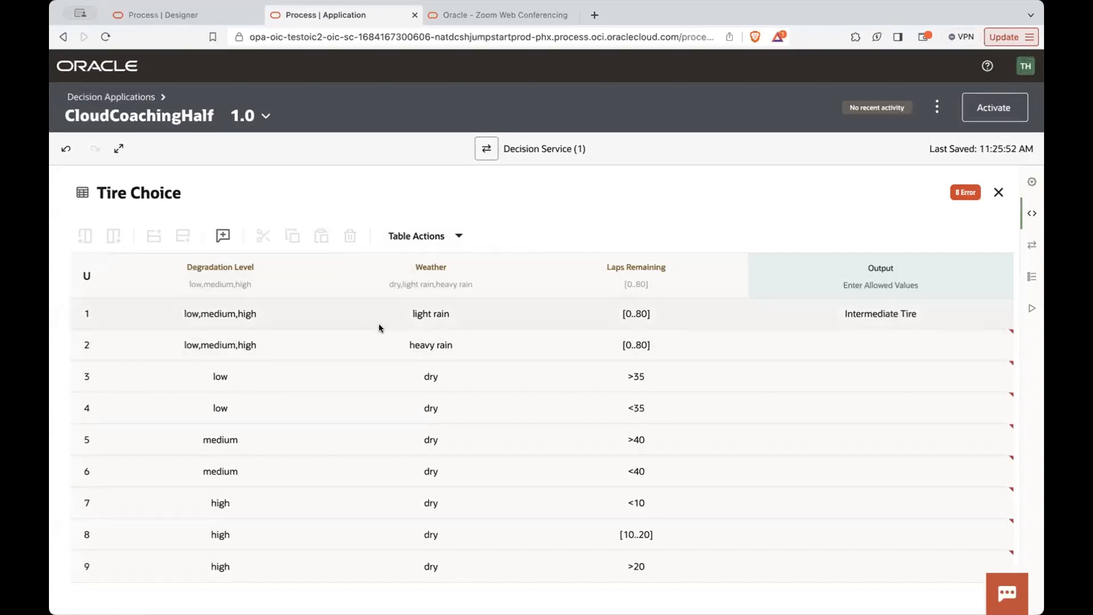
click(856, 338)
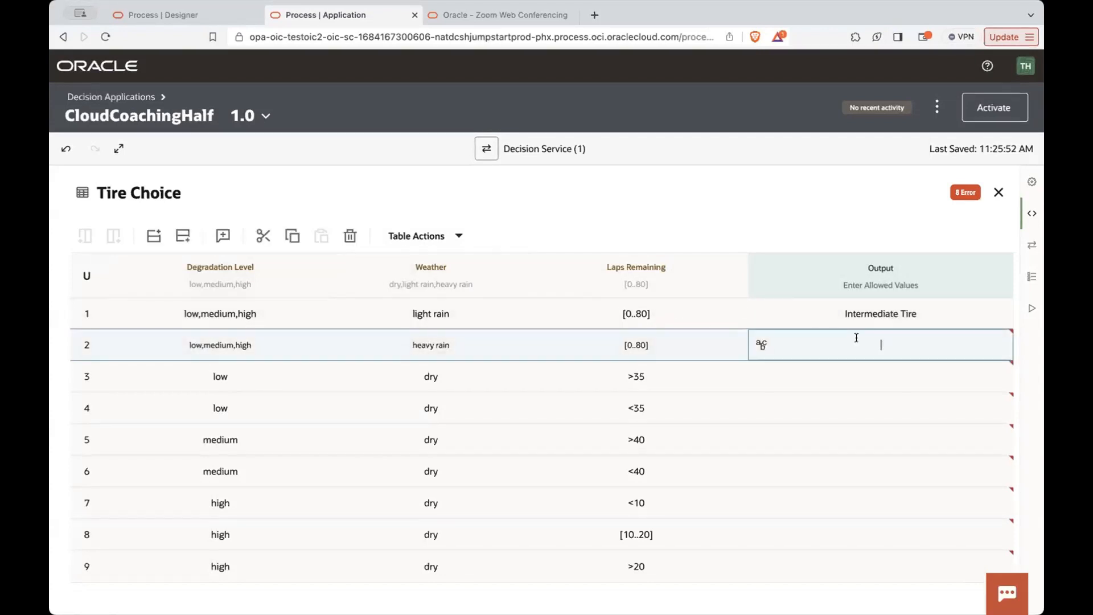
text(Full We)
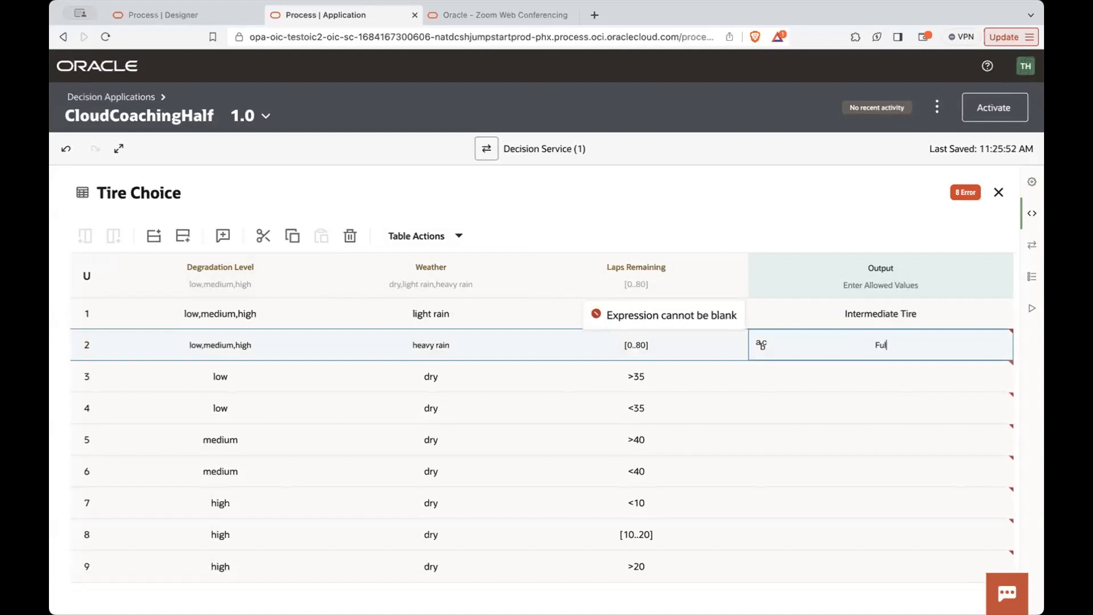
text(t Tire)
click(855, 197)
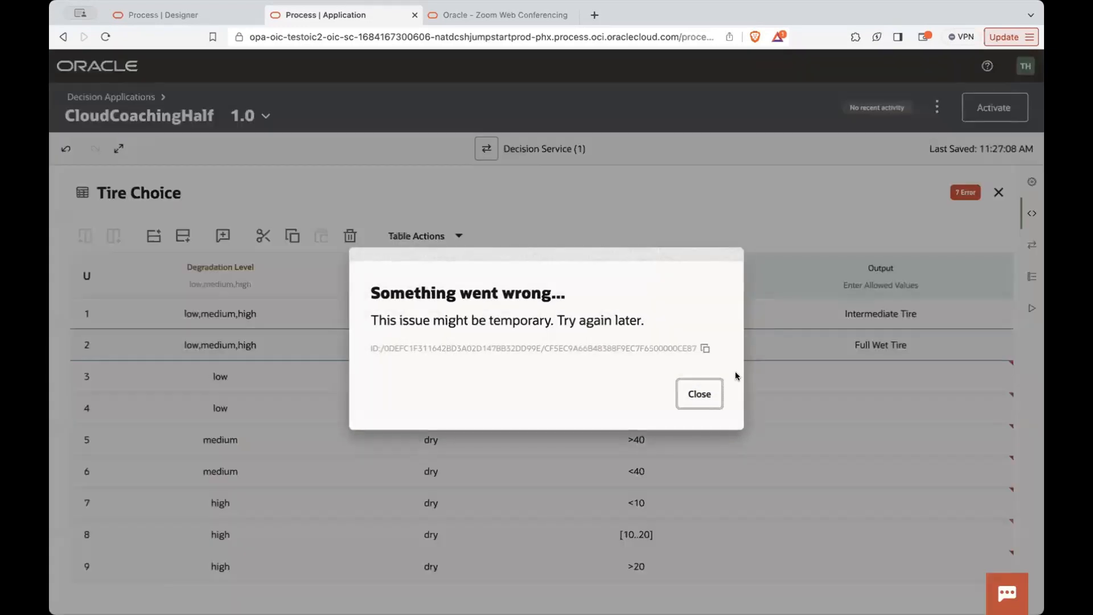
click(694, 395)
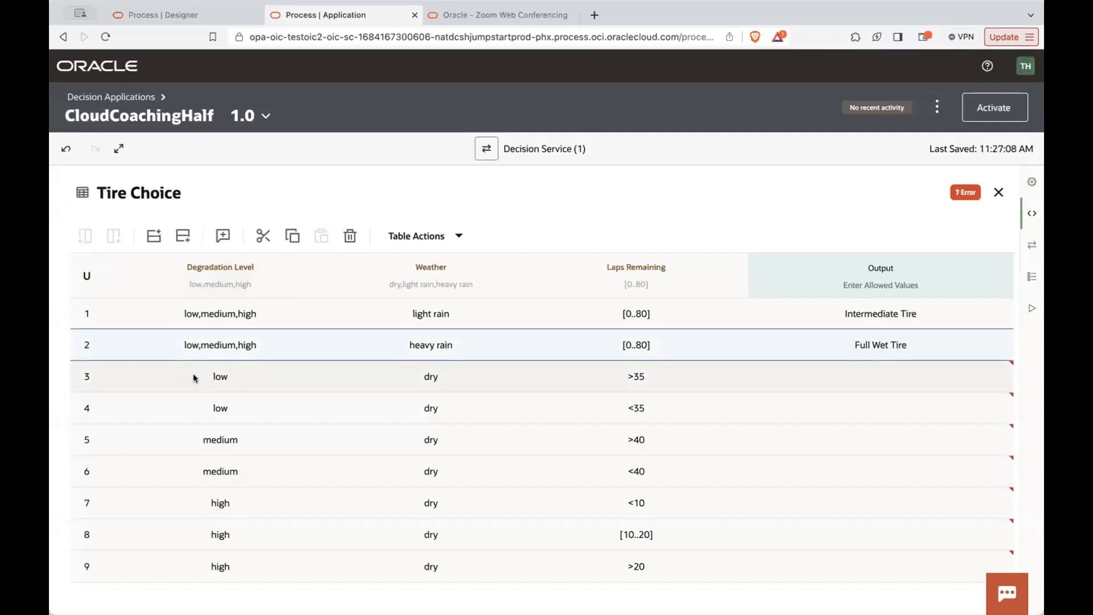
- Set the output of rule 3 (low degradation, dry, >35 laps) to Soft Tire
click(862, 380)
click(862, 380)
text(Soft Tire)
- Set the output of rule 4 (low degradation, dry, <35 laps) to Medium, dismissing any error dialog
click(894, 412)
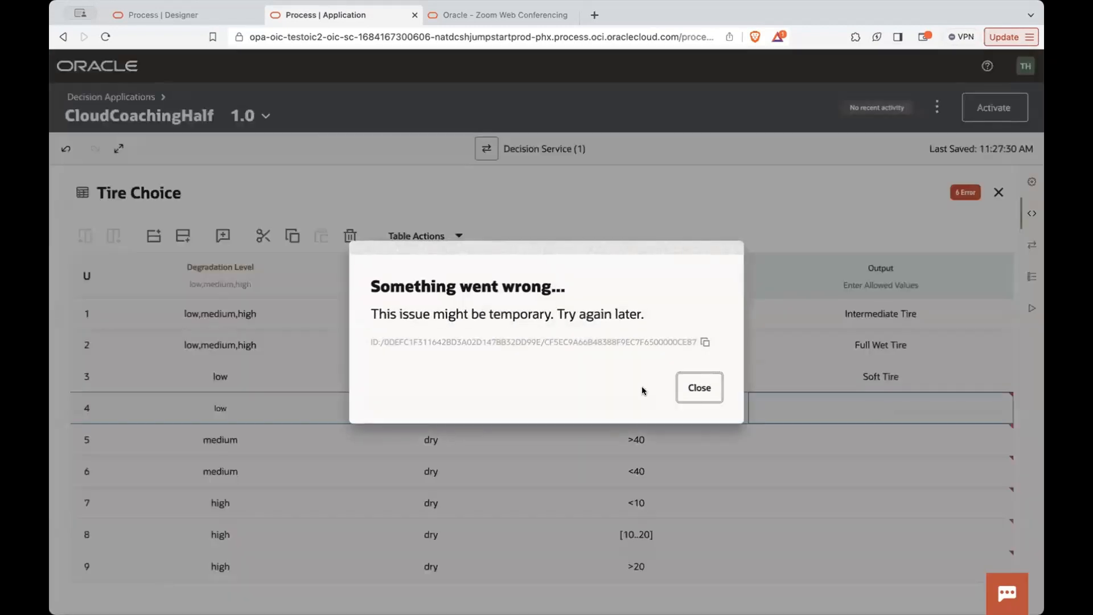
click(701, 386)
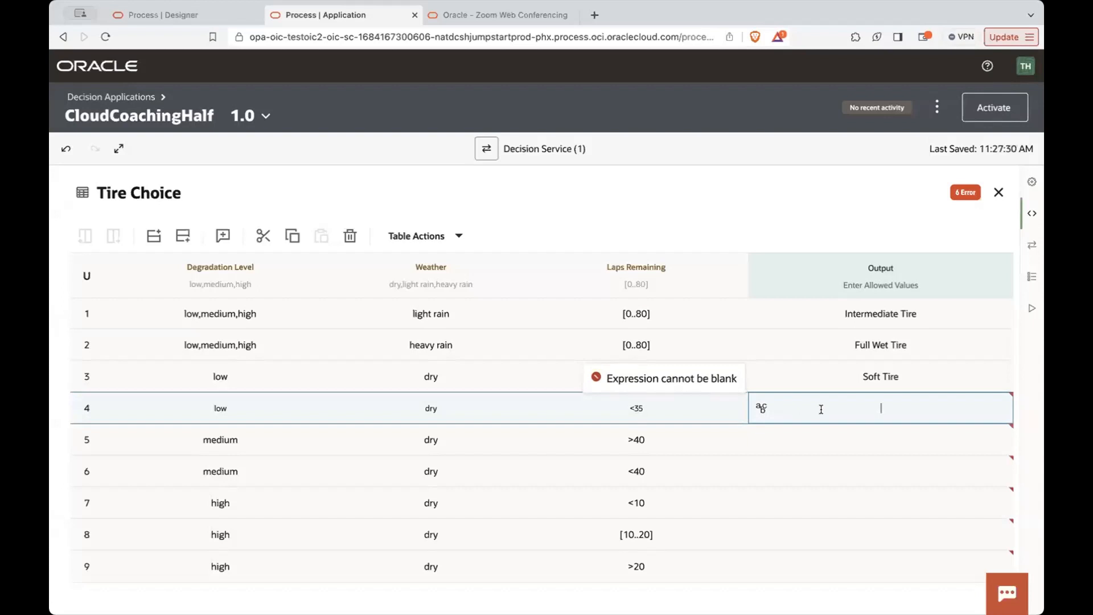
text(Medium)
- Replace the output of rule 3 with M and dismiss the error dialog
click(874, 377)
text(M)
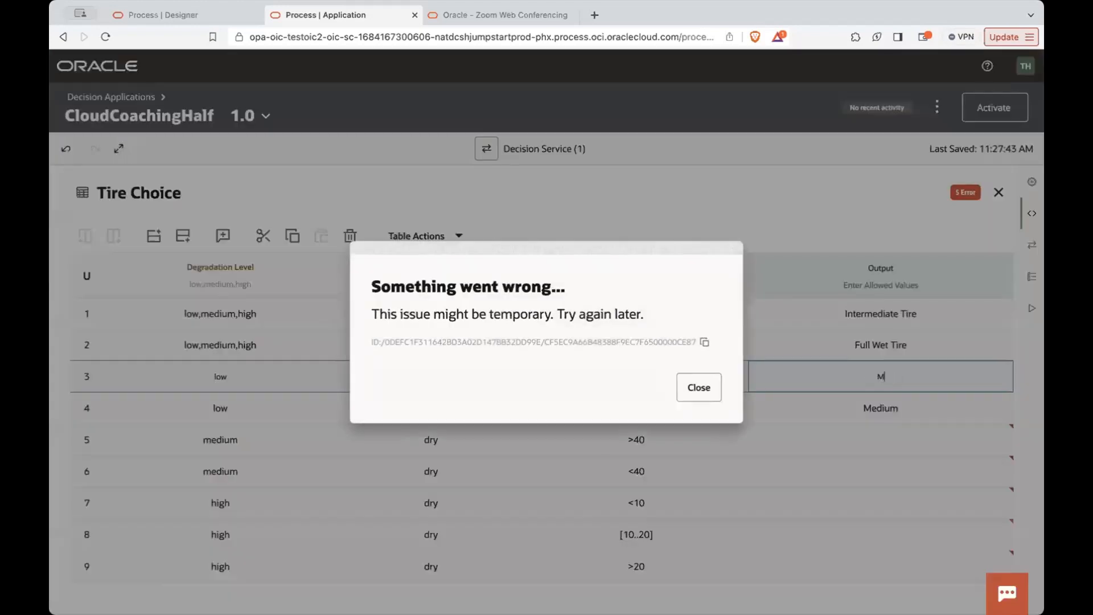
click(684, 391)
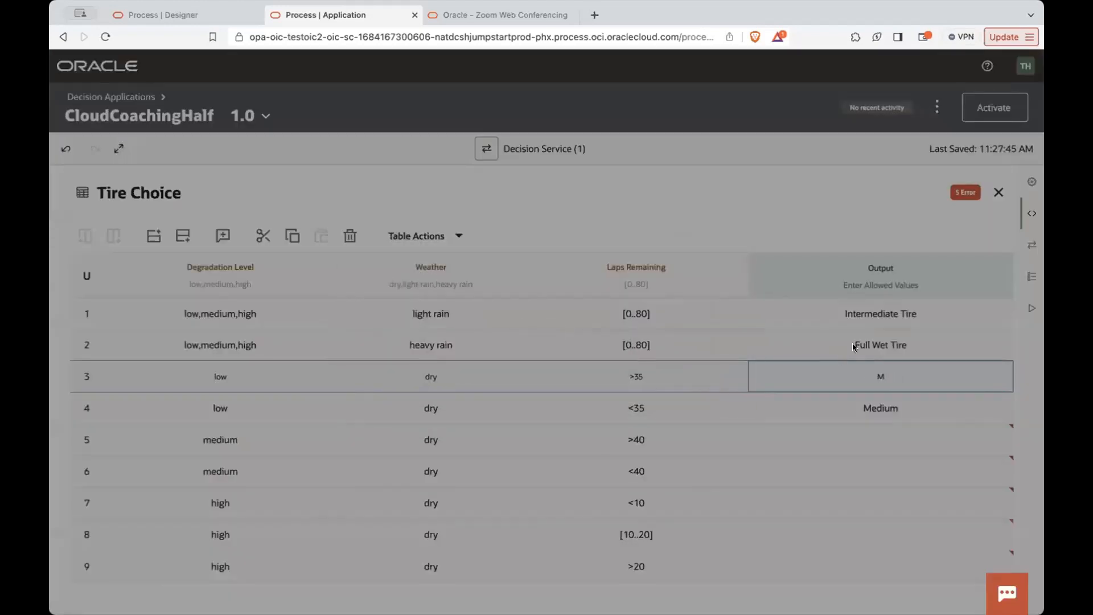
- Change the output of rule 2 to Medium Tire and dismiss the error dialog
click(861, 343)
text(Medium)
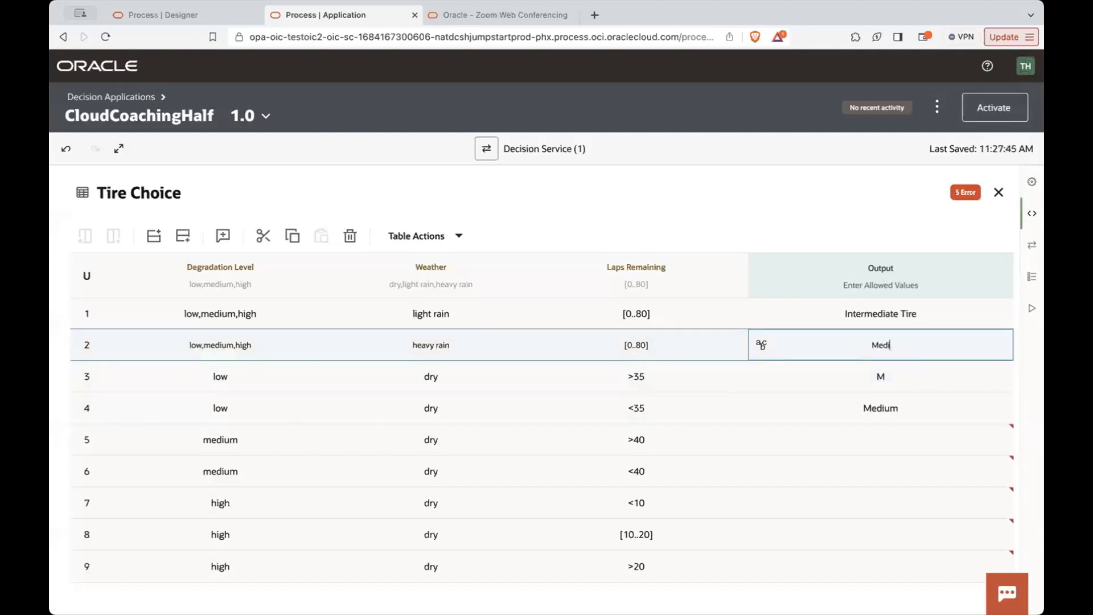
text( Tire)
click(881, 376)
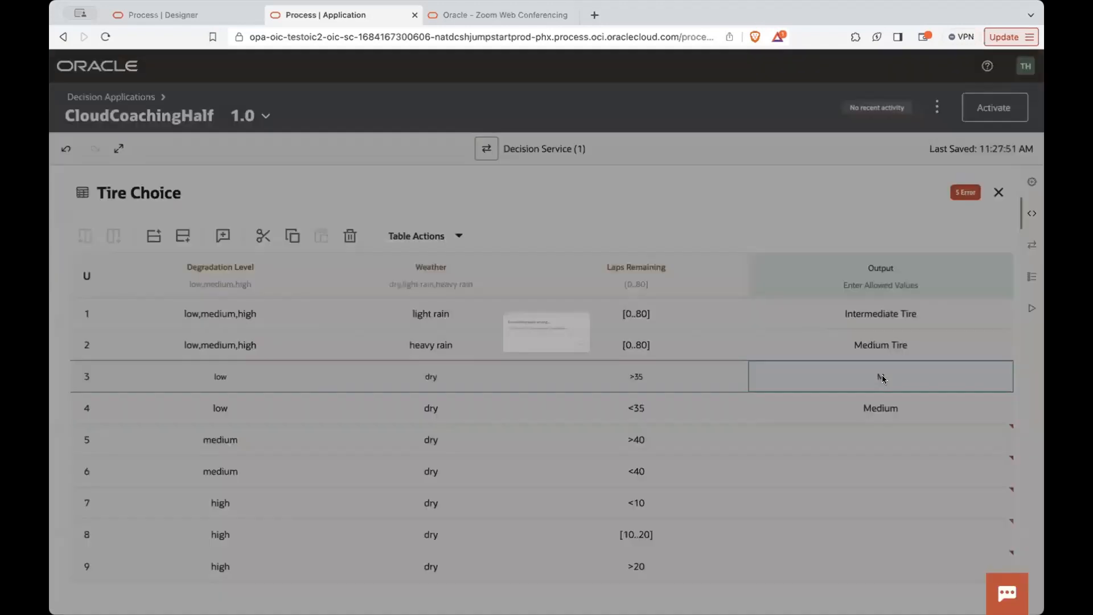
click(699, 388)
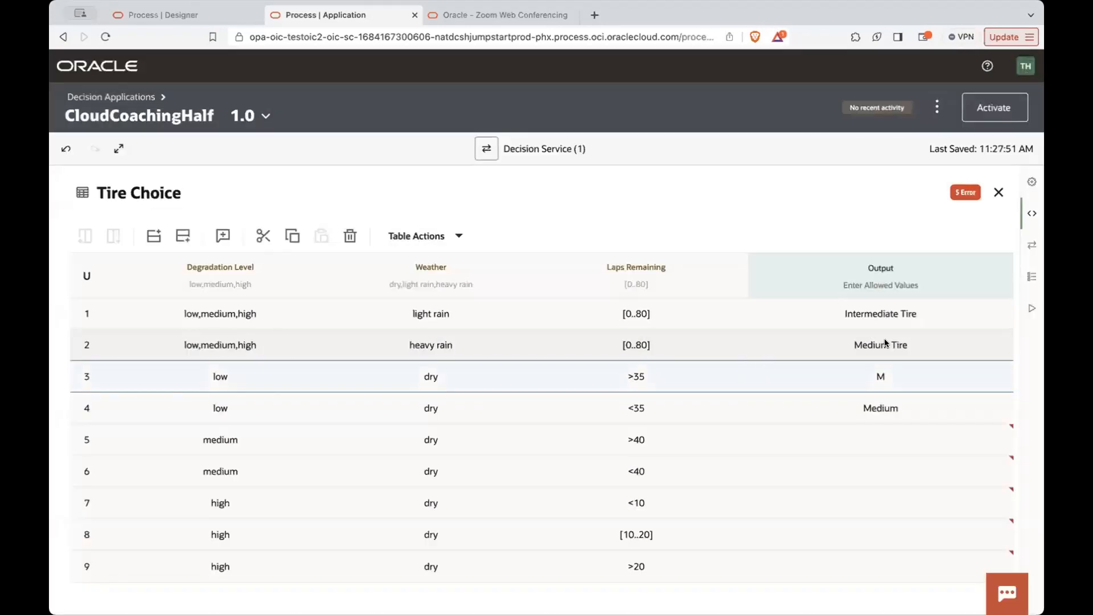
- Change the output of rule 2 back to Full Wet Tire and select rule 3's output
click(885, 339)
text(Full Wet Tire)
click(868, 371)
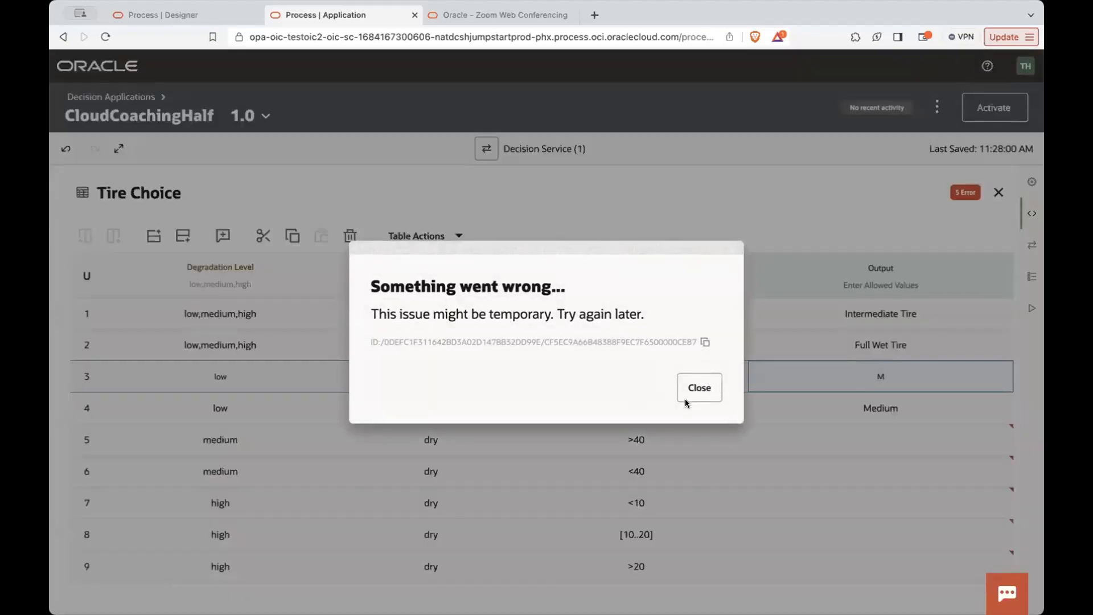
- Set the output of rule 3 in the Tire Choice table to Medium Tire
click(685, 399)
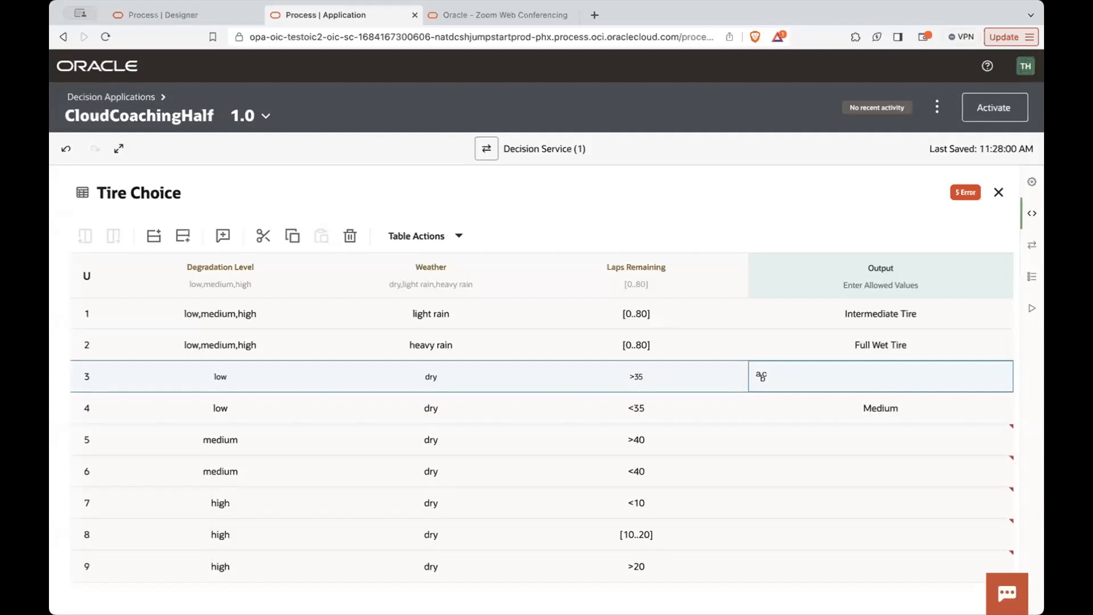
text(Medium Tire)
key(Return)
- Change the output of rule 4 (low degradation, dry, <35 laps) to Soft Tire, dismissing any error dialogs
click(900, 411)
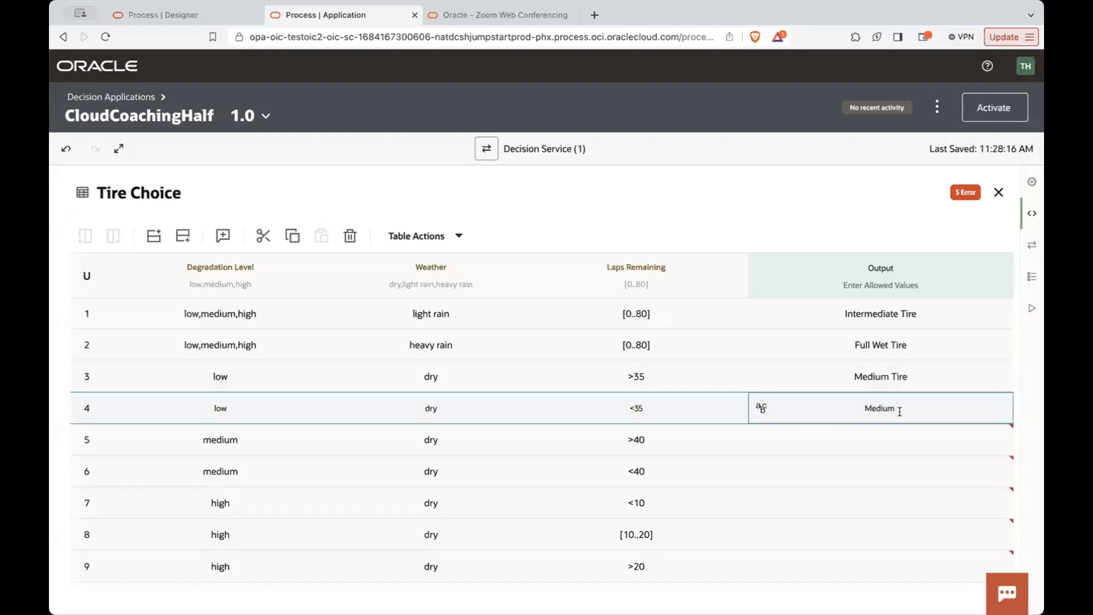
text(Soft)
key(Return)
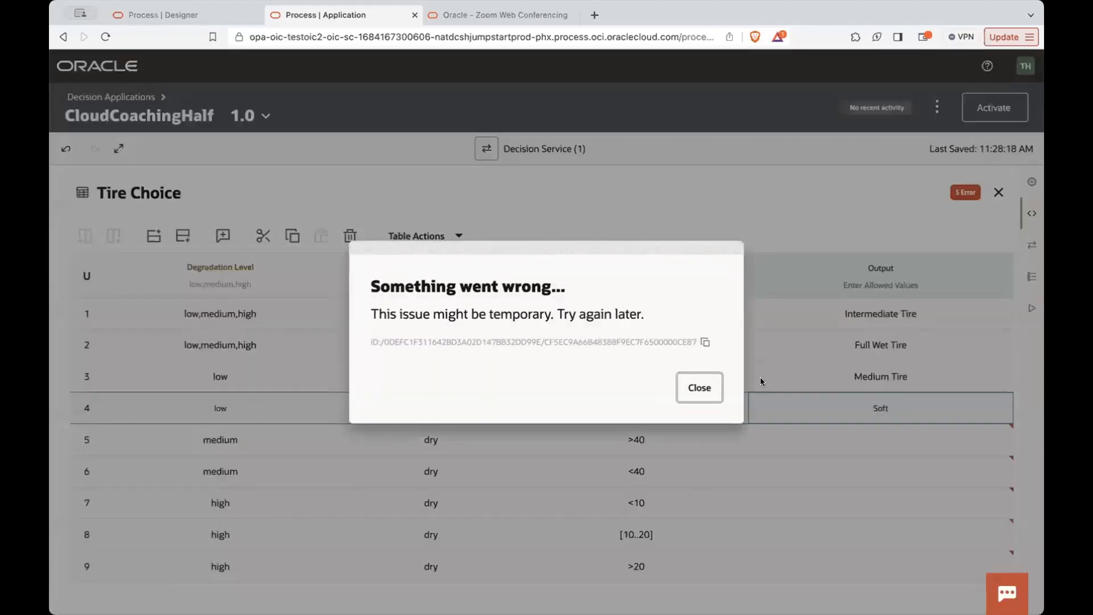
click(705, 393)
click(720, 393)
click(761, 407)
text(Tire)
click(866, 441)
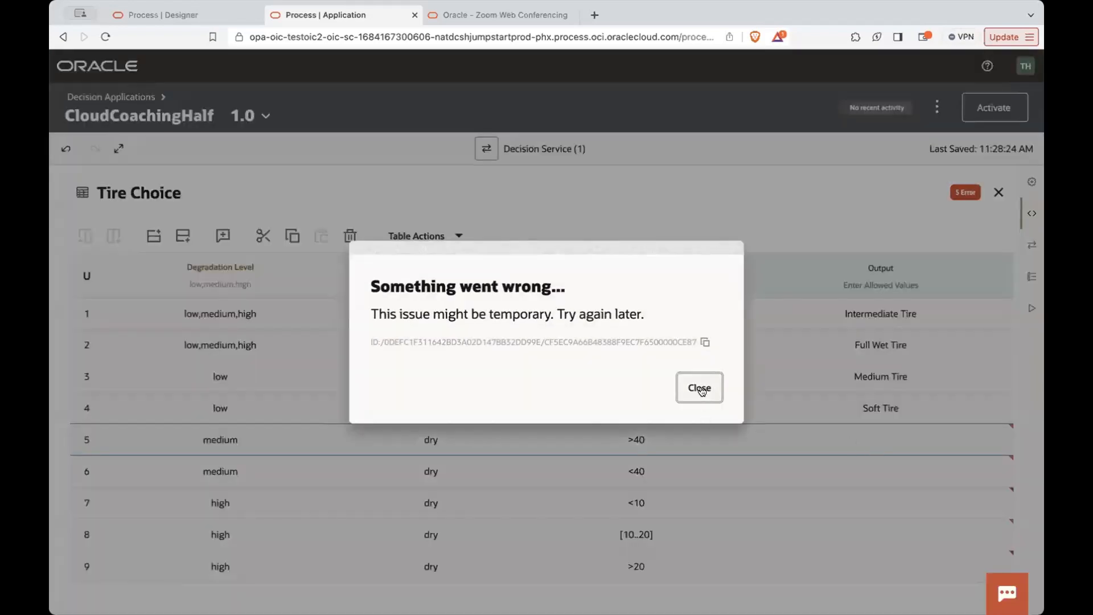
click(701, 388)
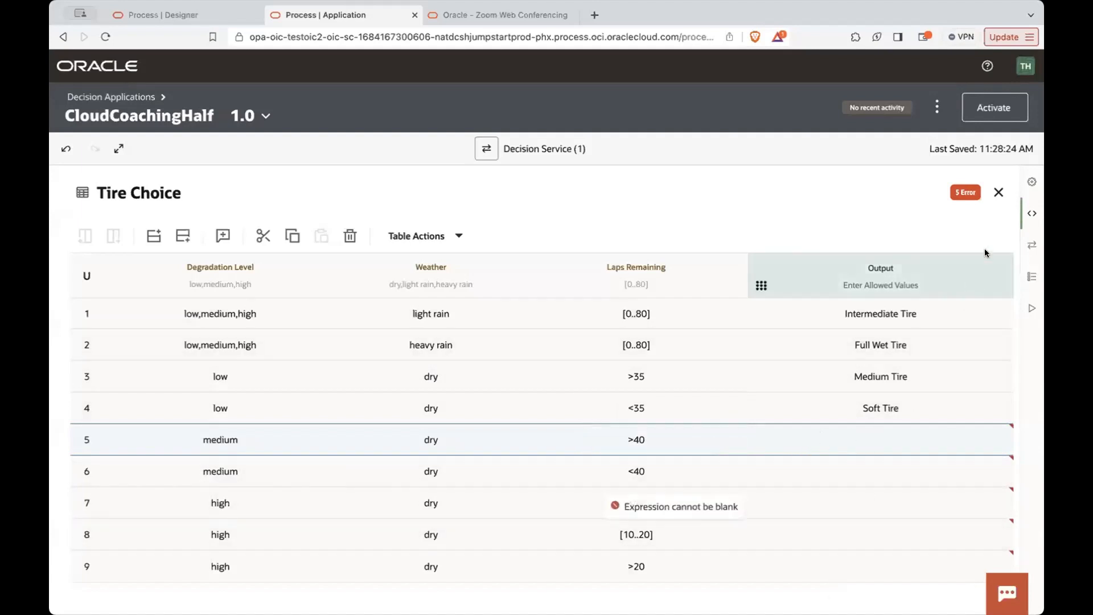
- Leave the current application and open the Tire Choice decision table of the formulaoneDecision application
click(998, 192)
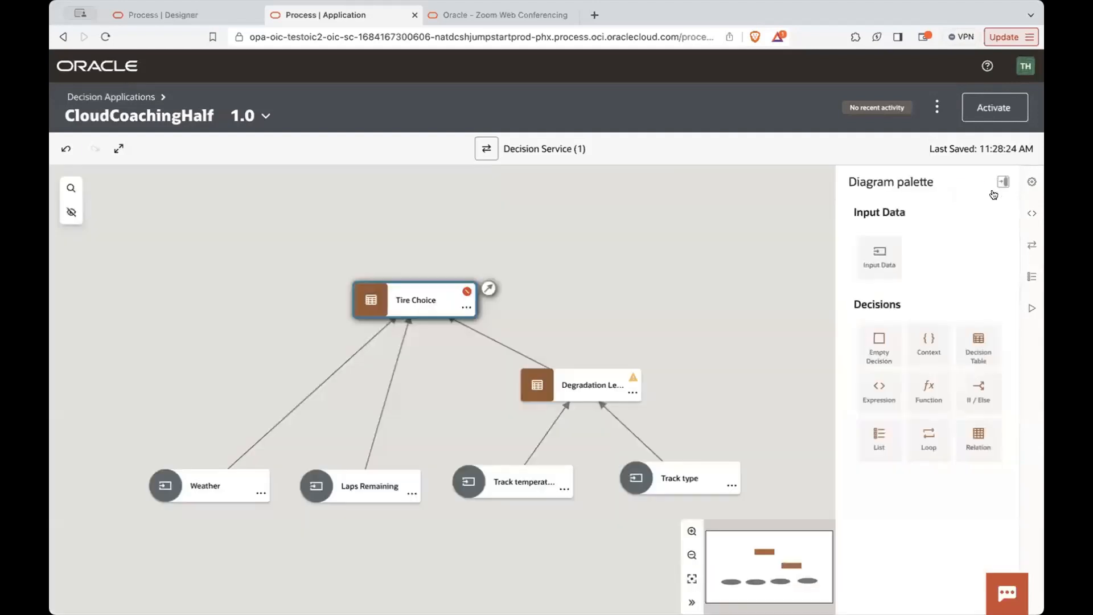
click(116, 97)
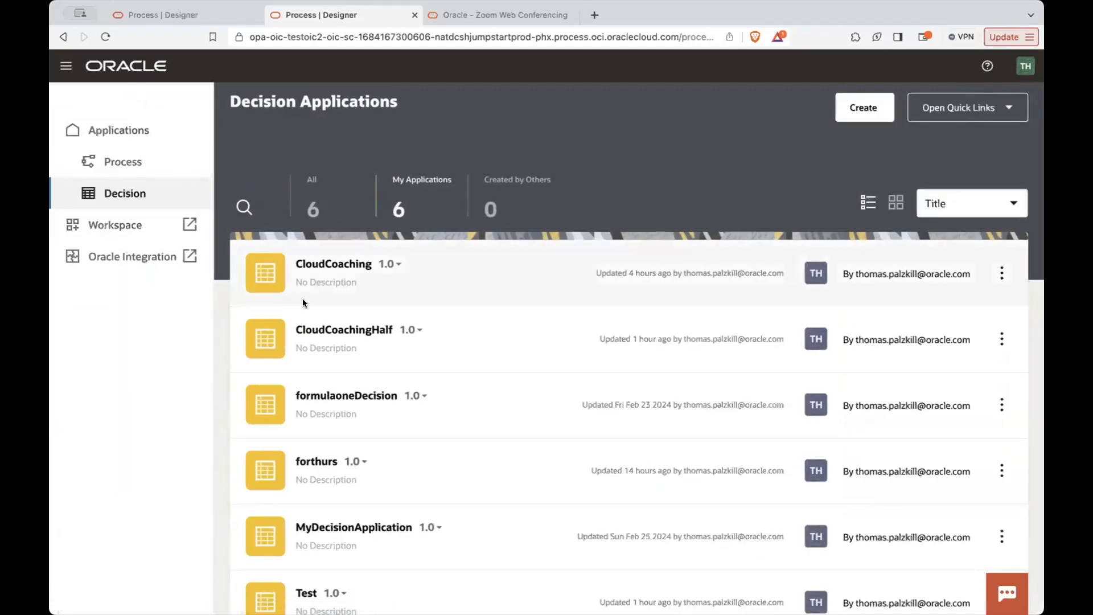
click(327, 396)
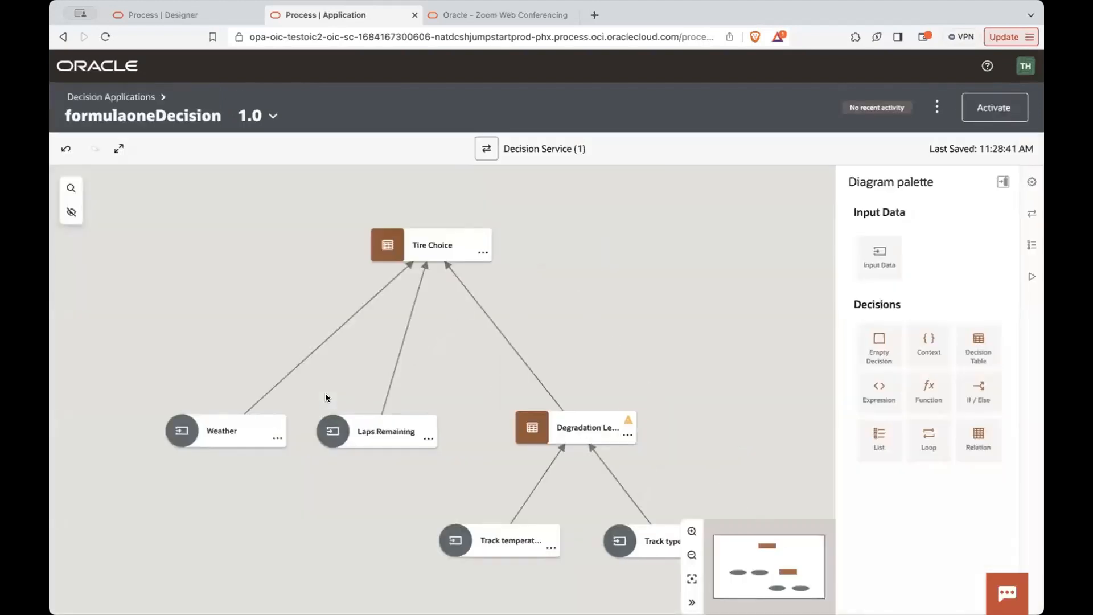
drag(747, 439, 686, 398)
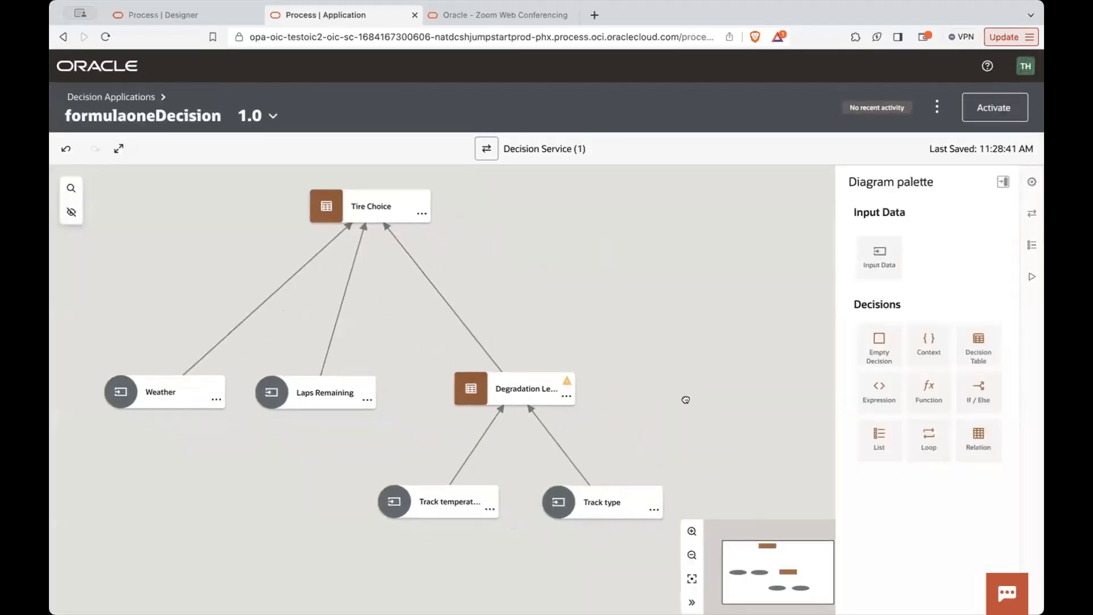
click(326, 222)
double_click(326, 222)
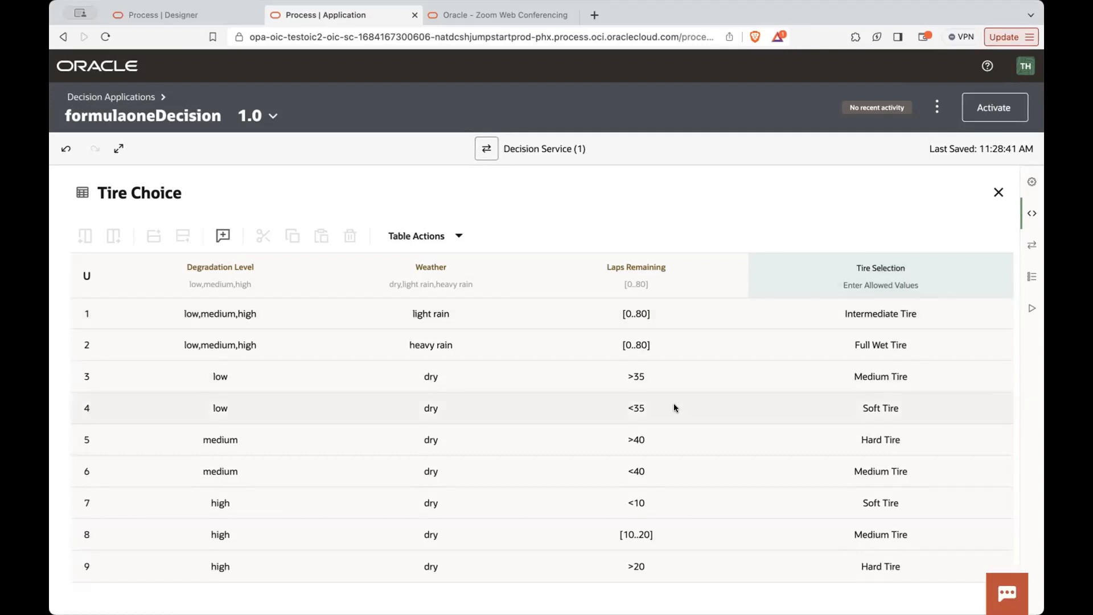
- Inspect the Laps Remaining conditions of rules 8 and 7 in their rule input dialogs, and close the Tire Choice table
click(629, 532)
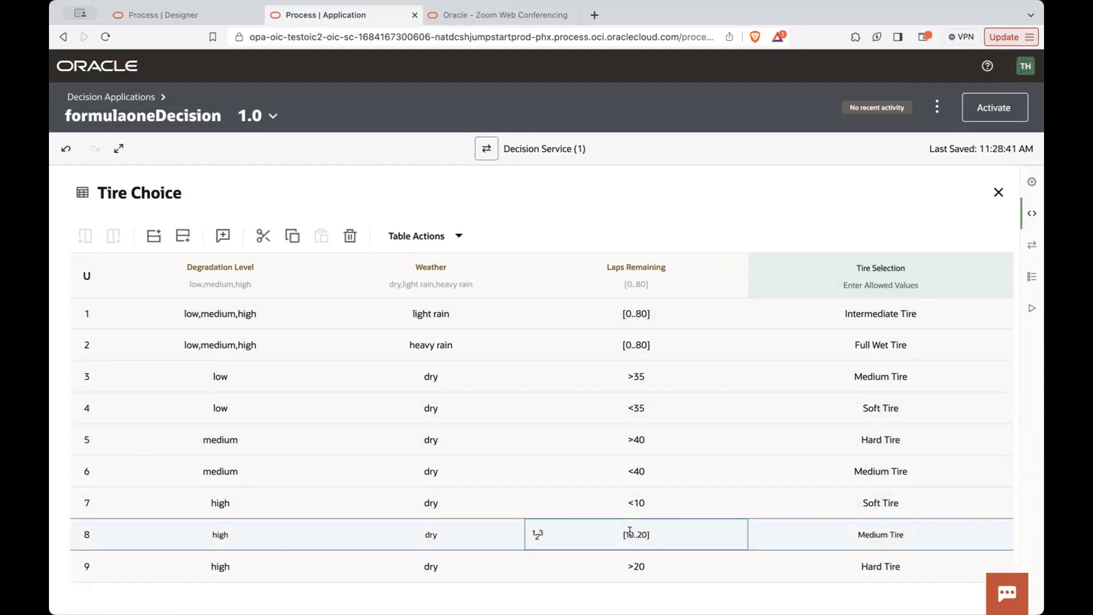
click(538, 534)
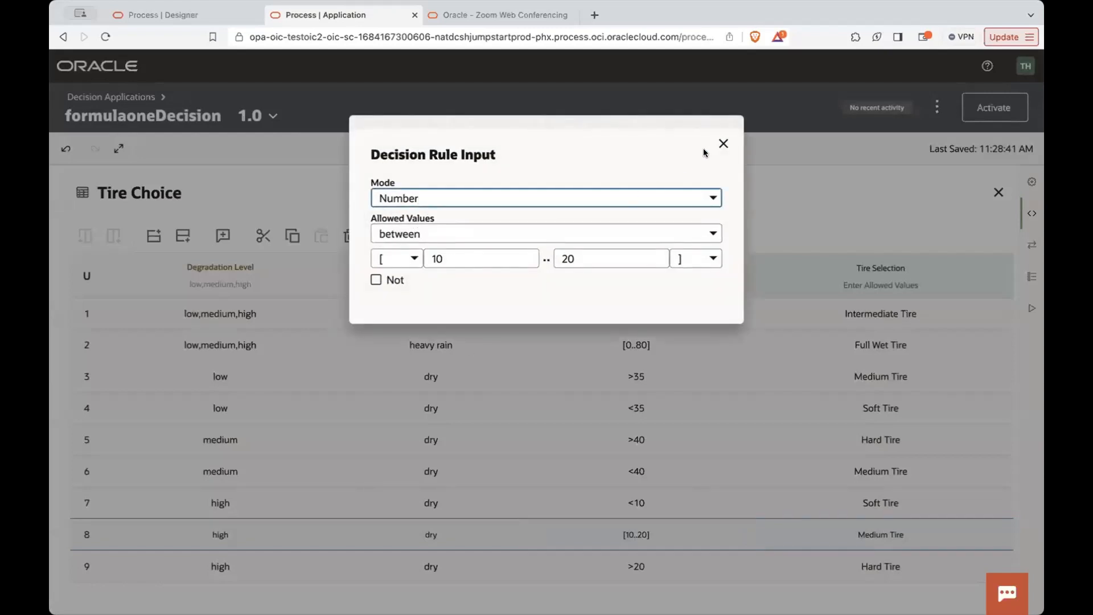
click(724, 144)
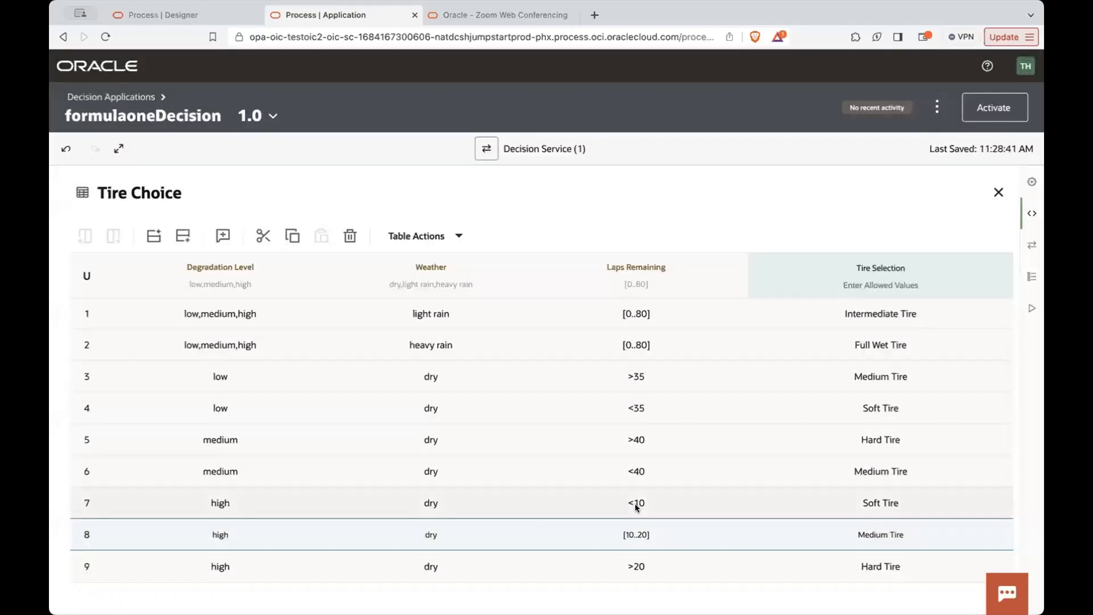
click(636, 505)
click(537, 502)
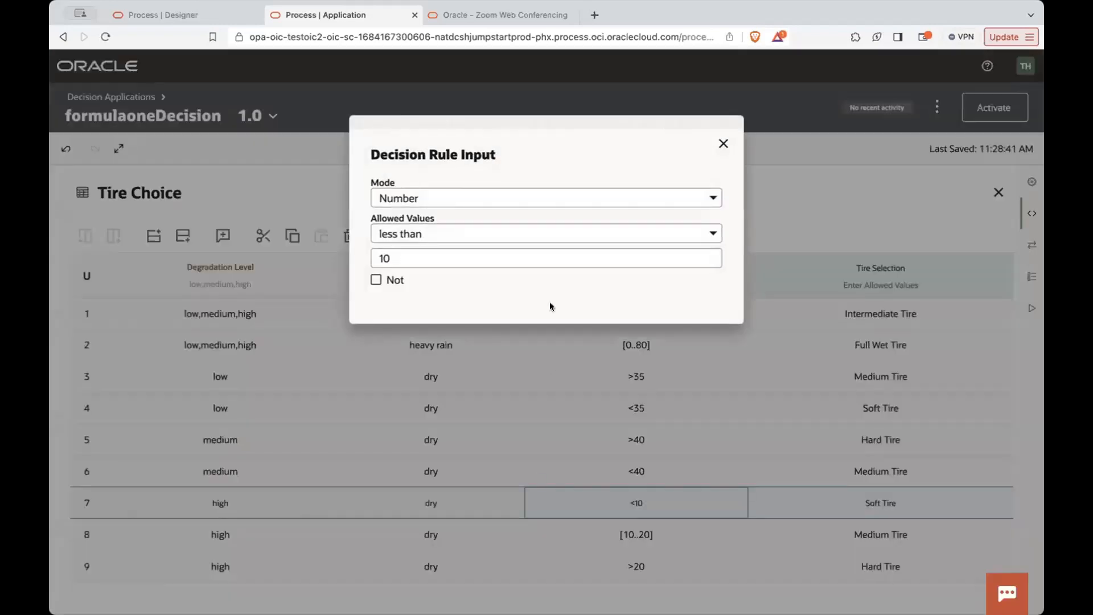
click(722, 144)
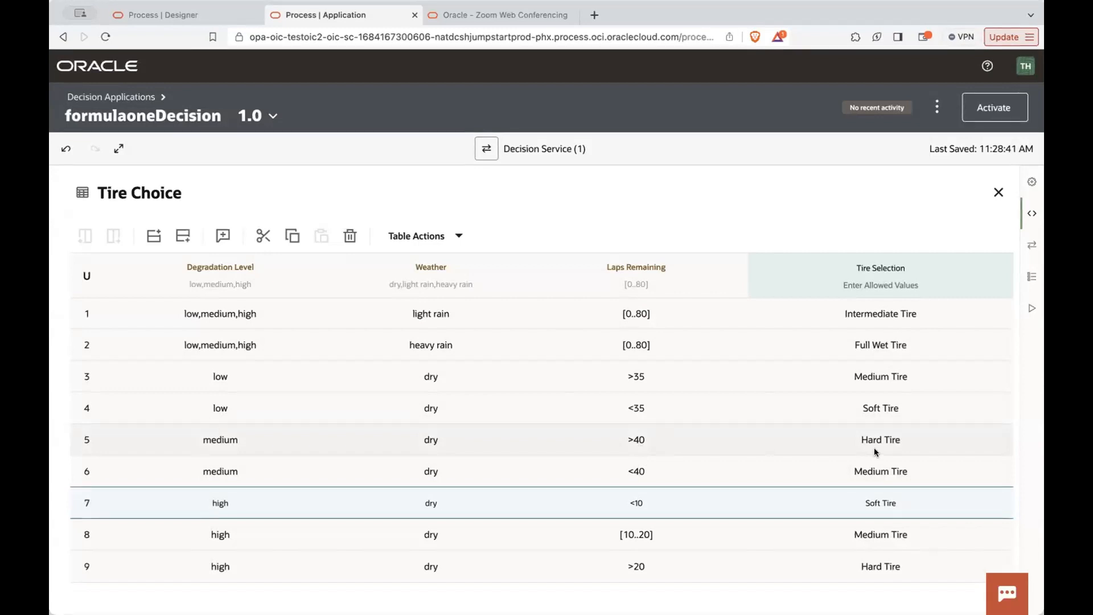
click(998, 192)
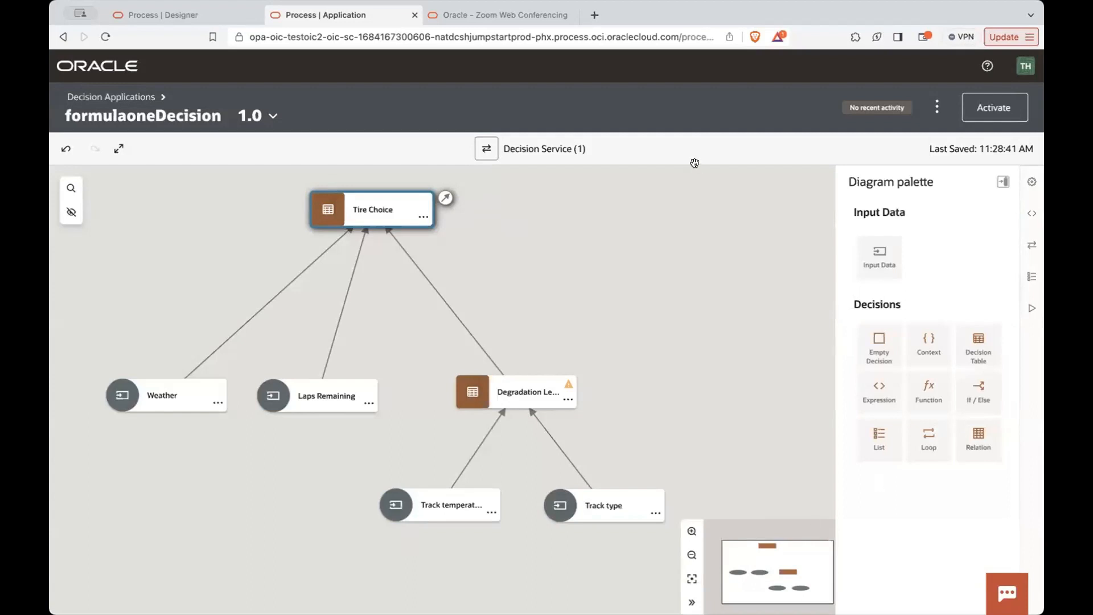
click(1031, 308)
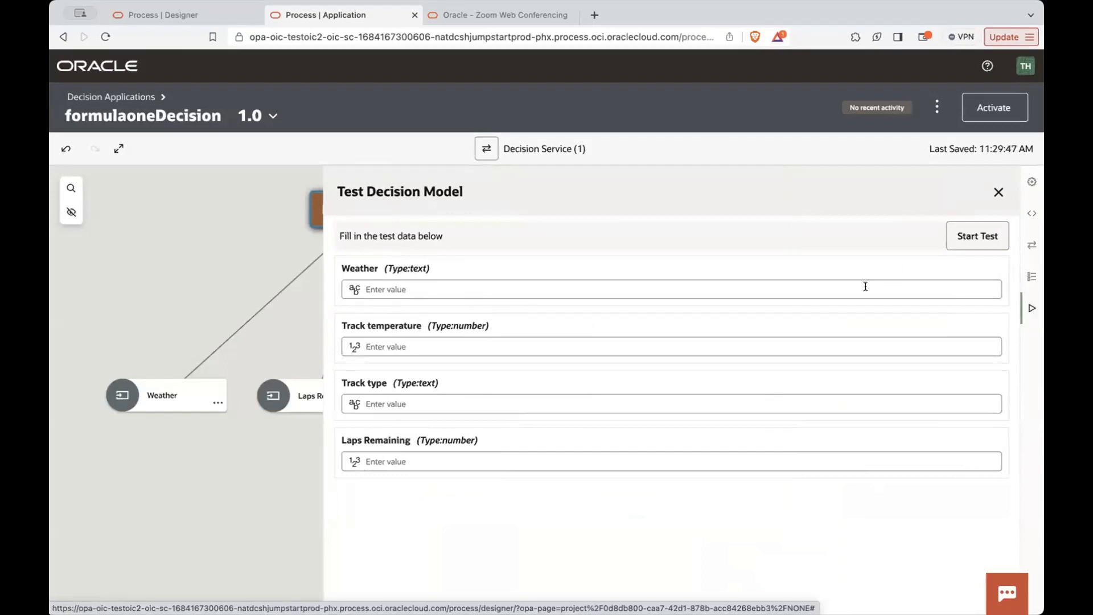
click(844, 284)
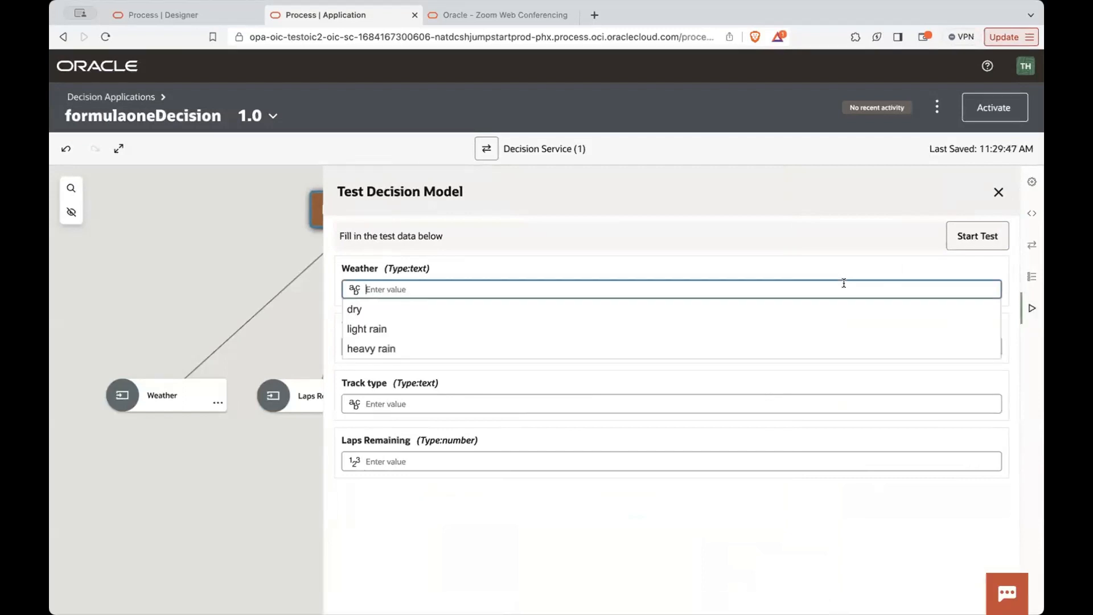
click(775, 270)
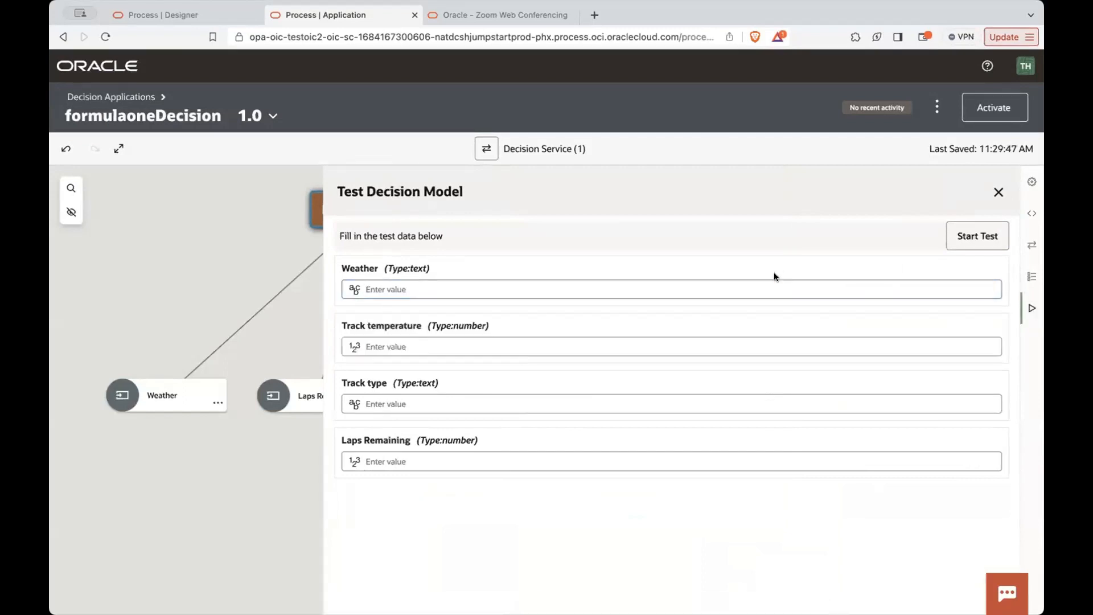
click(773, 284)
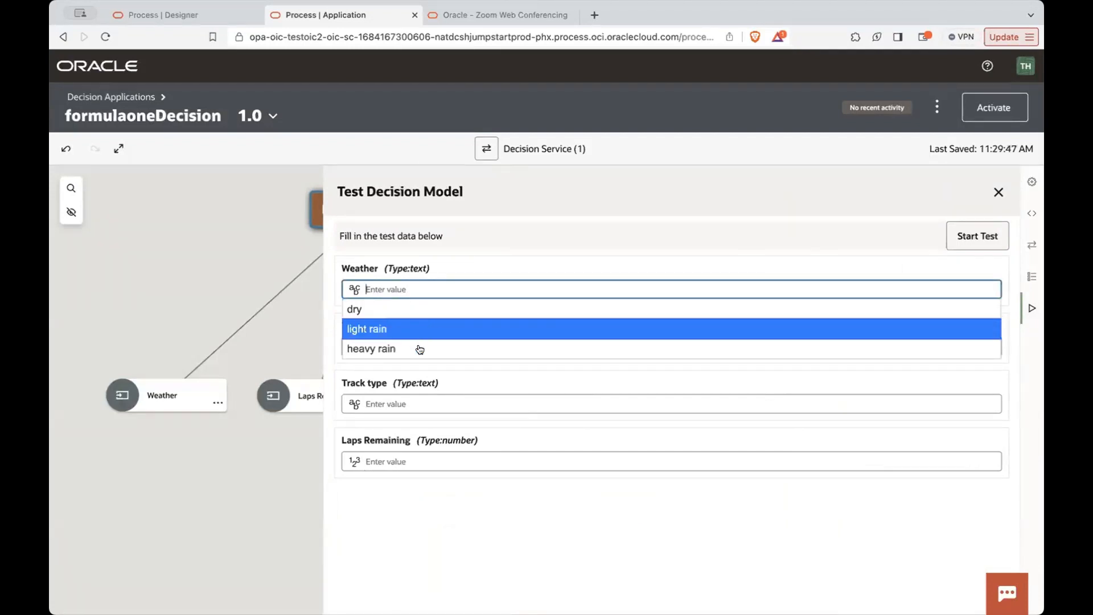
click(413, 311)
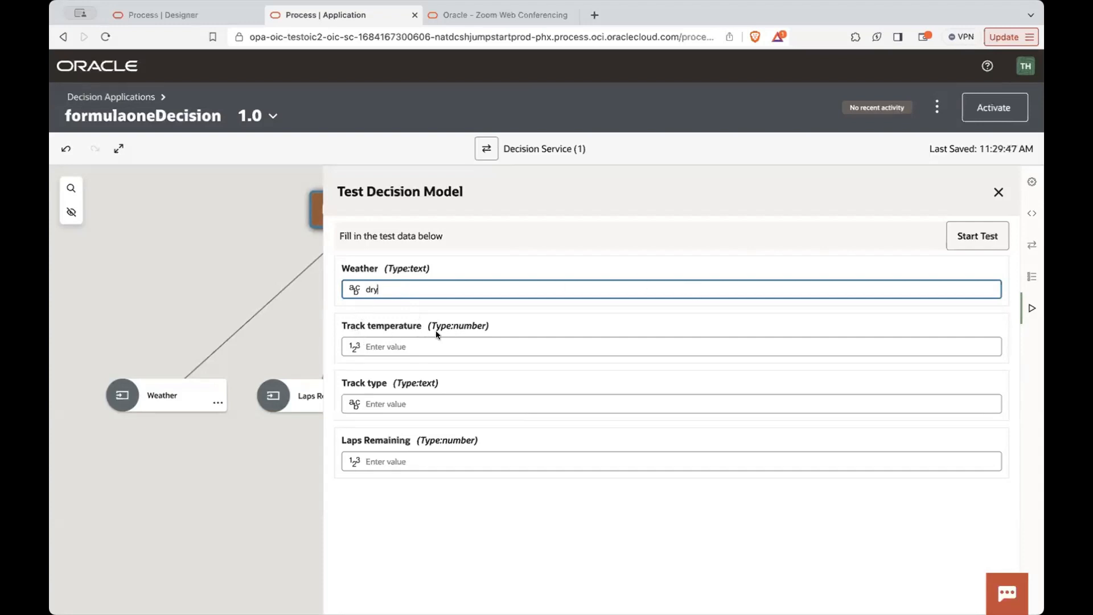
click(434, 346)
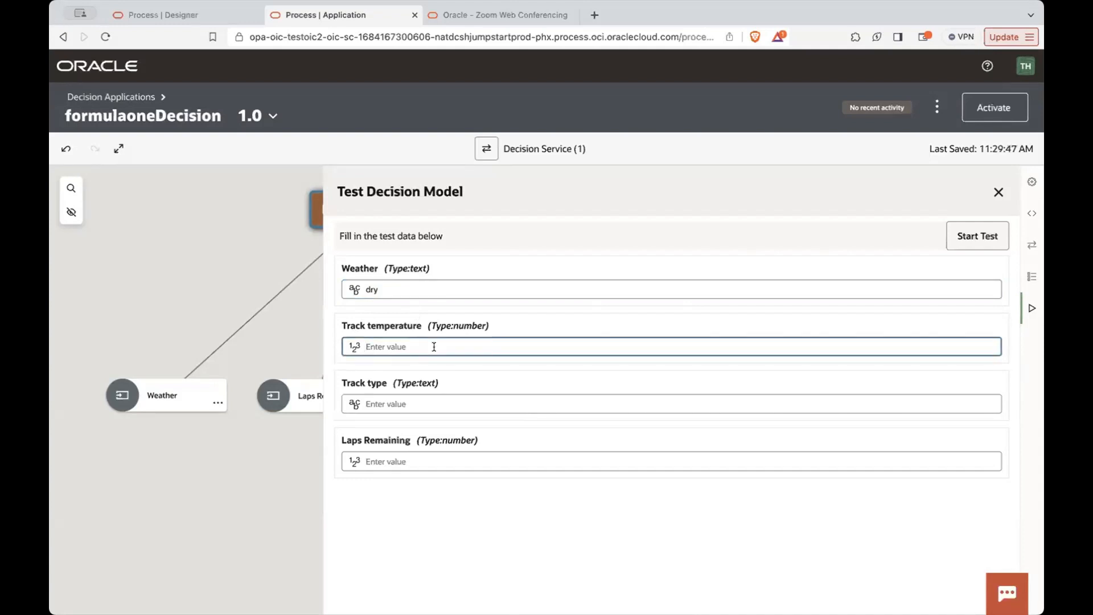
text(32)
click(485, 400)
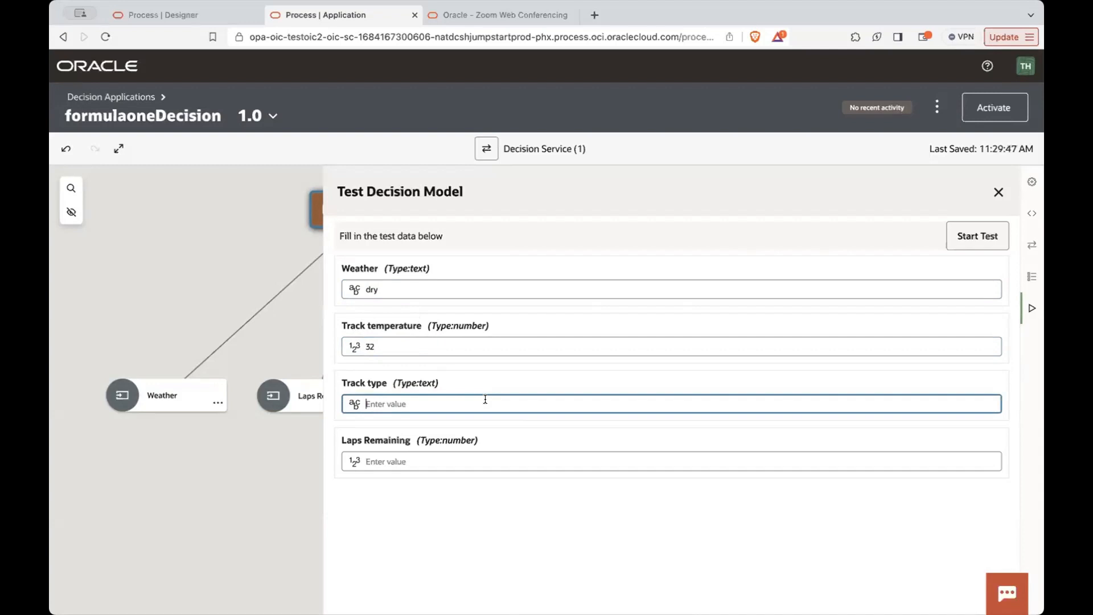
click(998, 193)
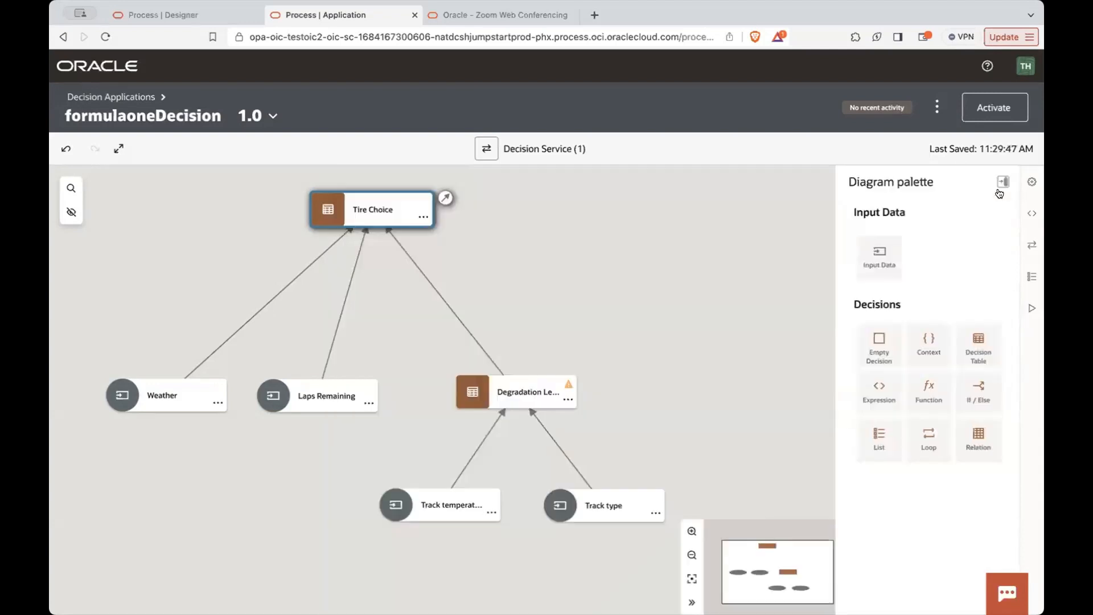
- Change the allowed values type of the Track type input to list of values
click(544, 500)
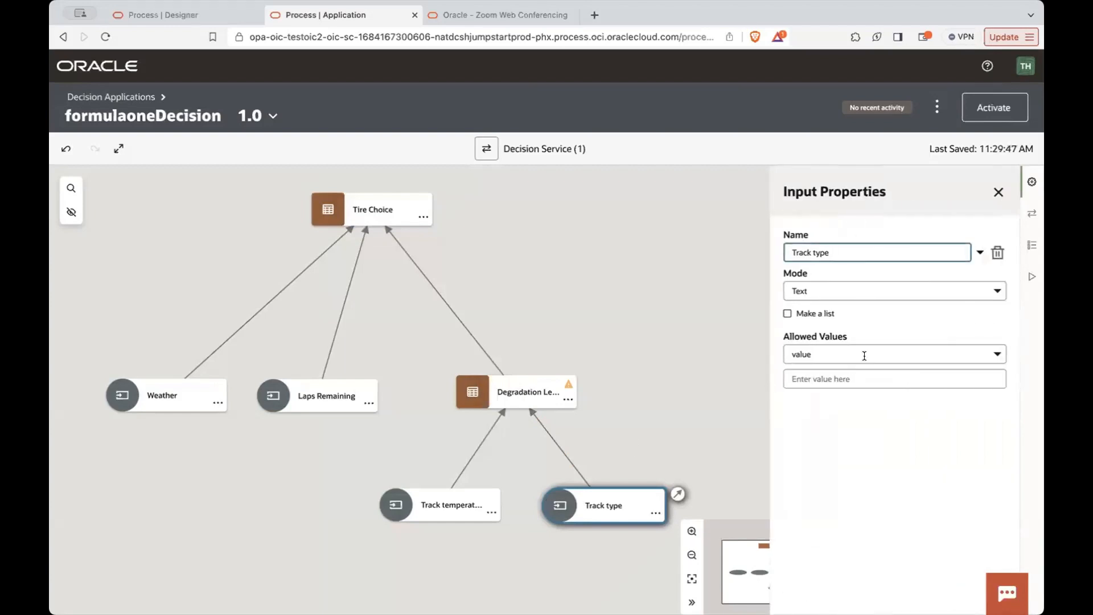
click(863, 354)
click(836, 408)
click(836, 409)
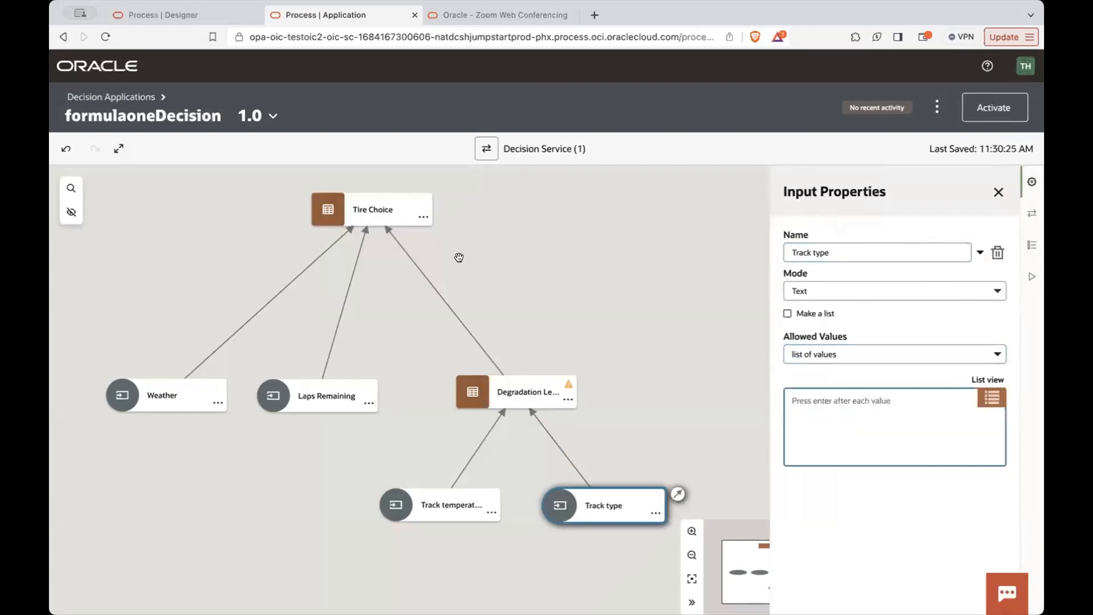
- Check the track types used in the Degradation Level table, and reopen formulaoneDecision from the decision applications list
double_click(493, 391)
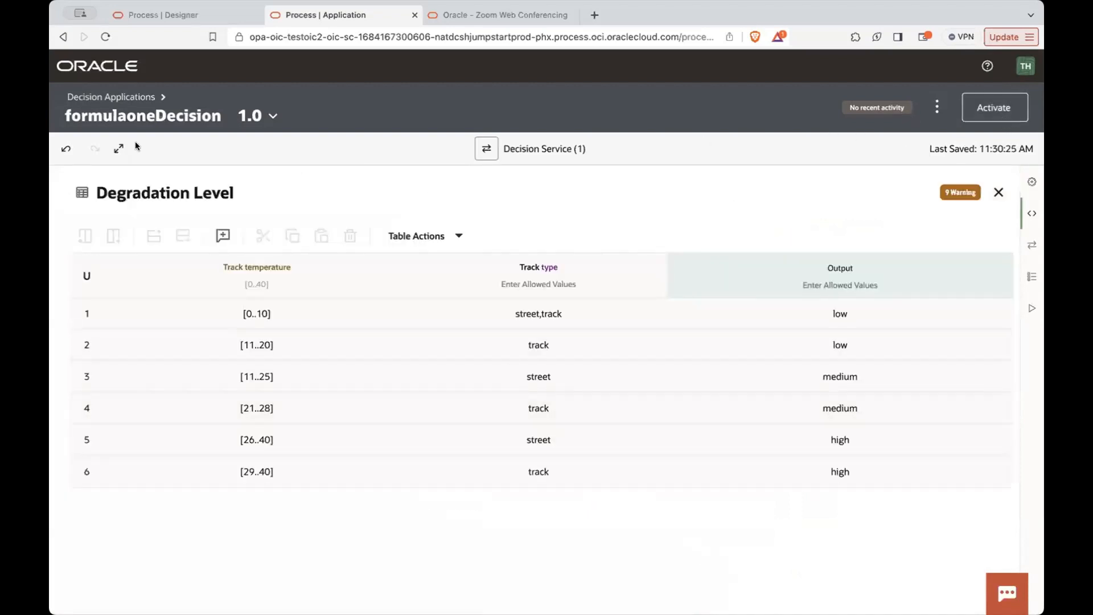
click(145, 106)
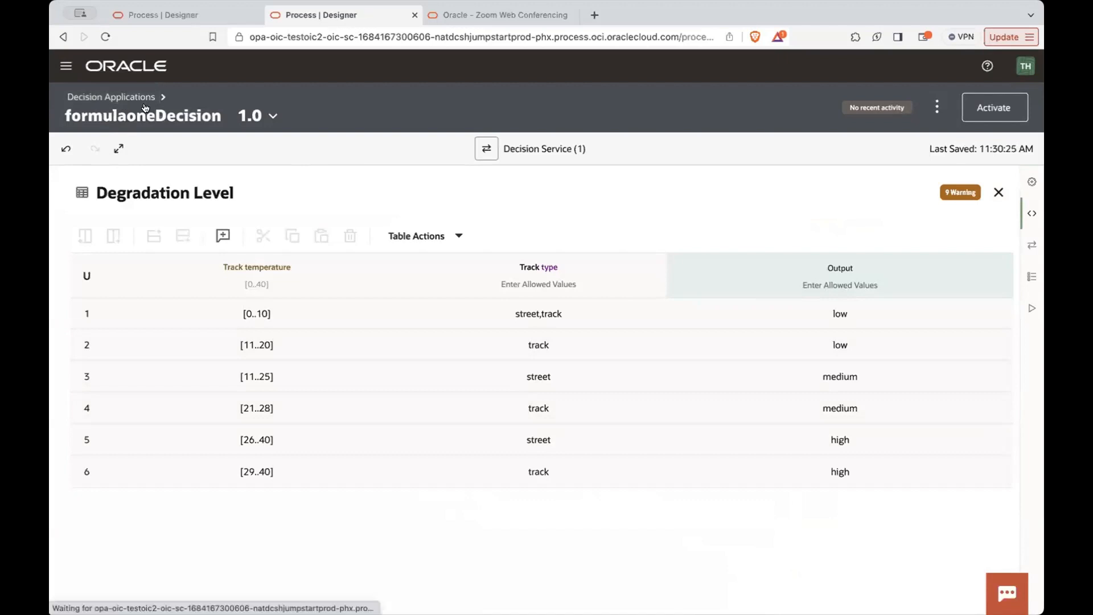
click(334, 396)
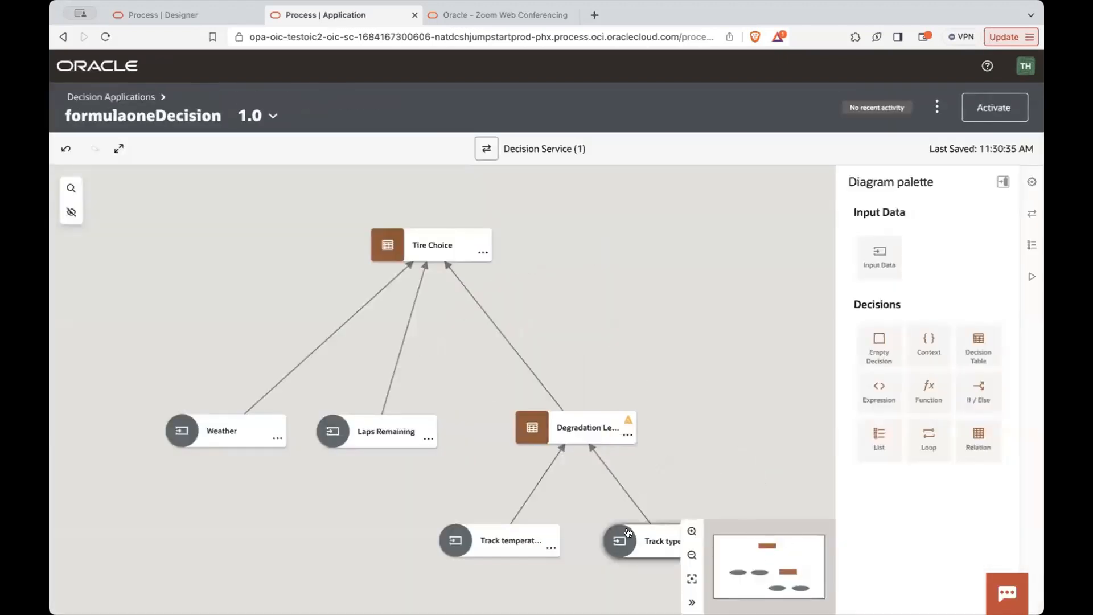
- Enter street and track as the allowed values of the Track type input
click(628, 532)
click(844, 416)
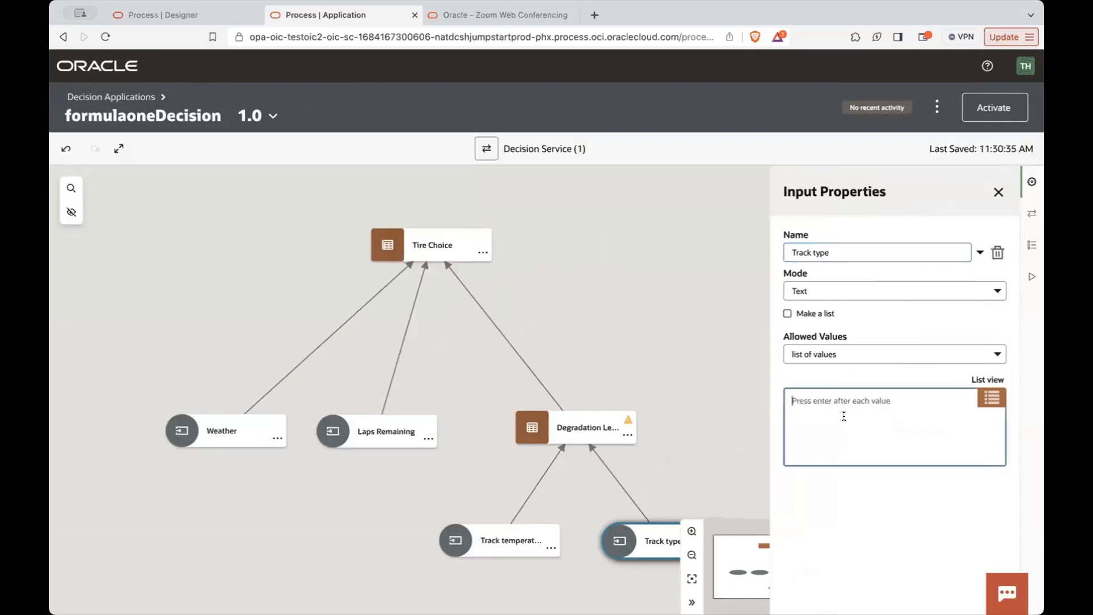
text(S)
text(treet )
text(track)
click(872, 529)
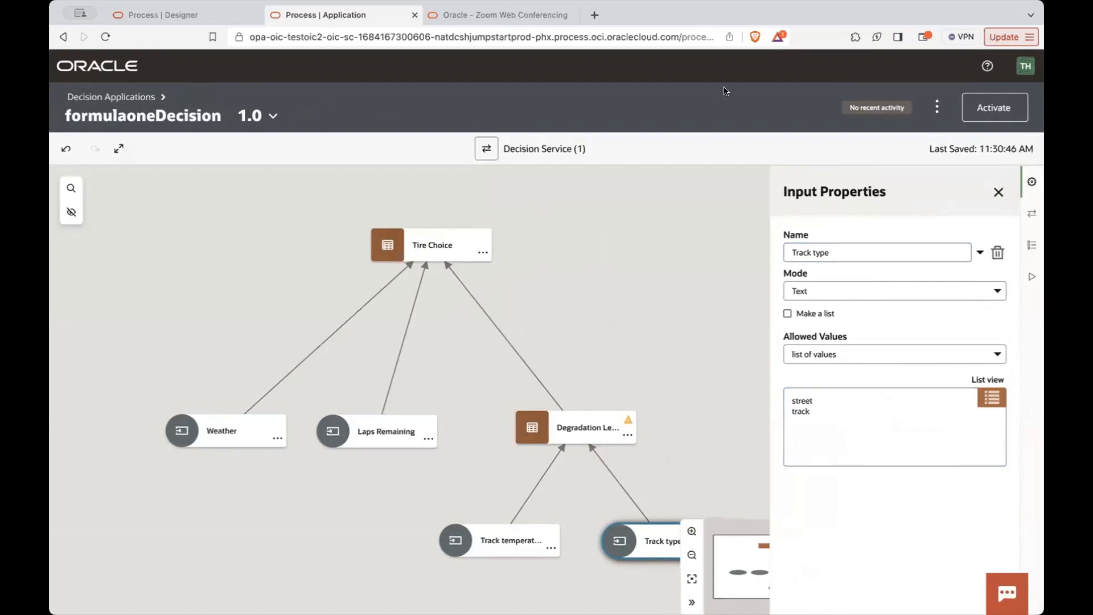
- Test the decision model with weather dry, track temperature 32, track type street and 43 laps remaining, and view the Degradation Level result
click(1032, 277)
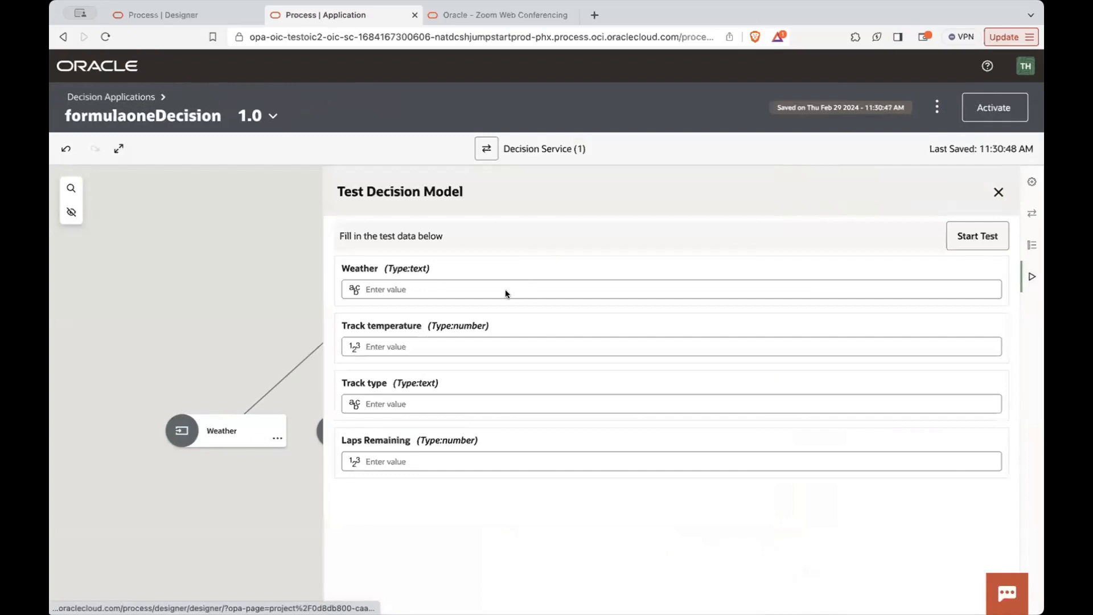
click(434, 289)
click(422, 312)
click(405, 338)
text(32)
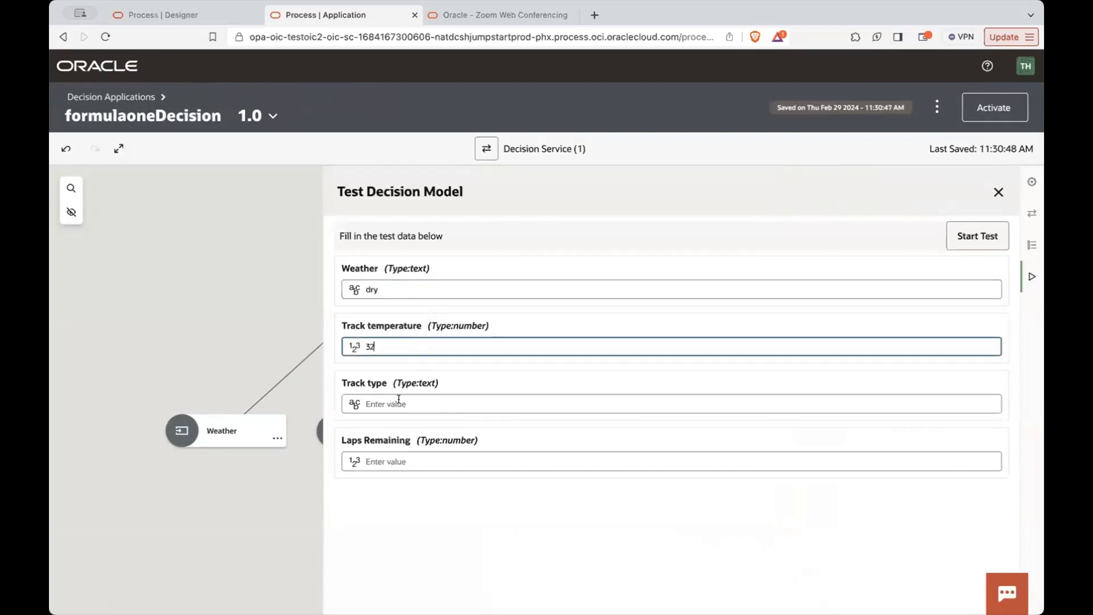
click(398, 403)
click(393, 423)
click(392, 460)
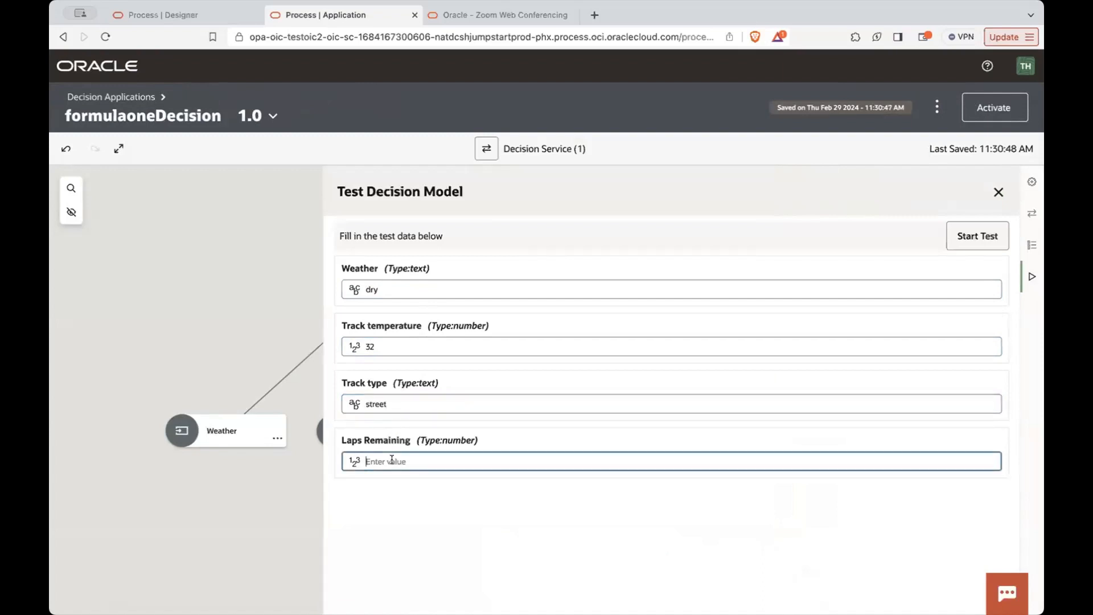
text(43)
click(962, 240)
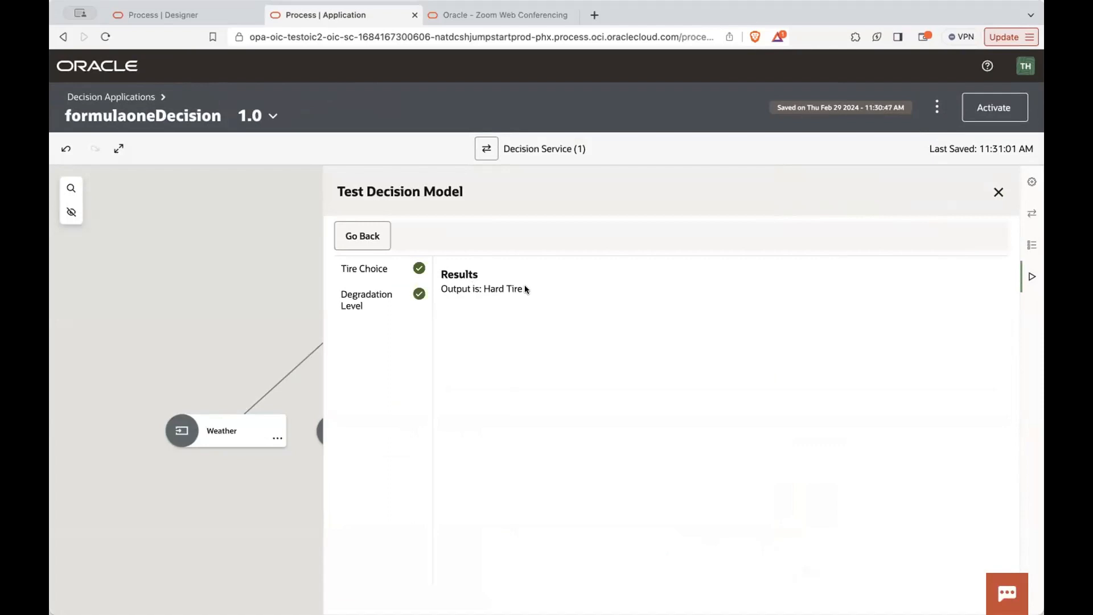
click(360, 296)
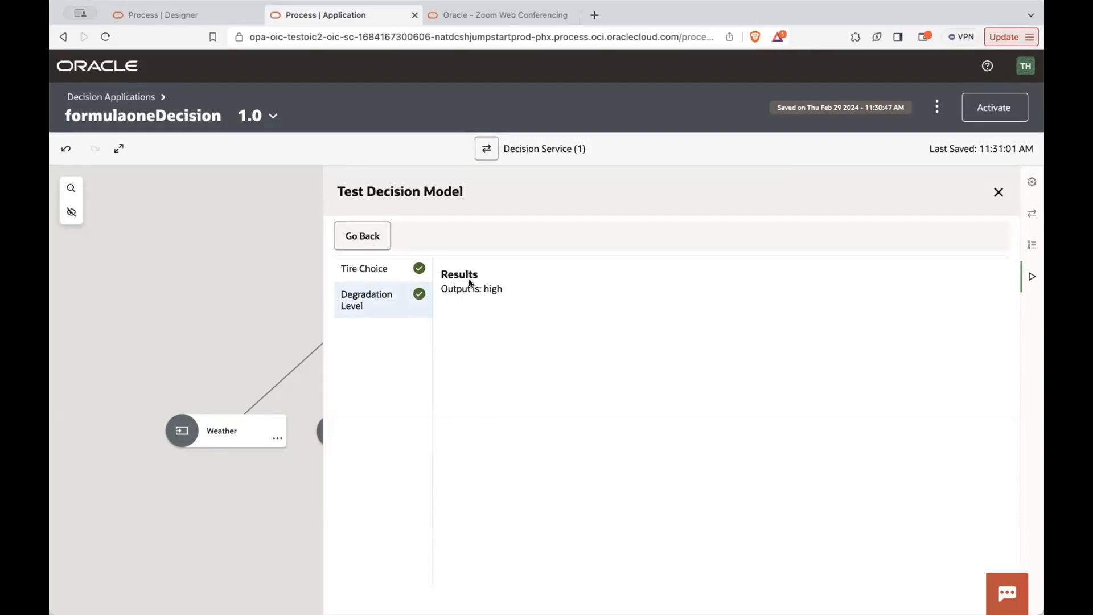
- Leave the test results, close the decision model test and return to the decision diagram
click(353, 242)
click(997, 192)
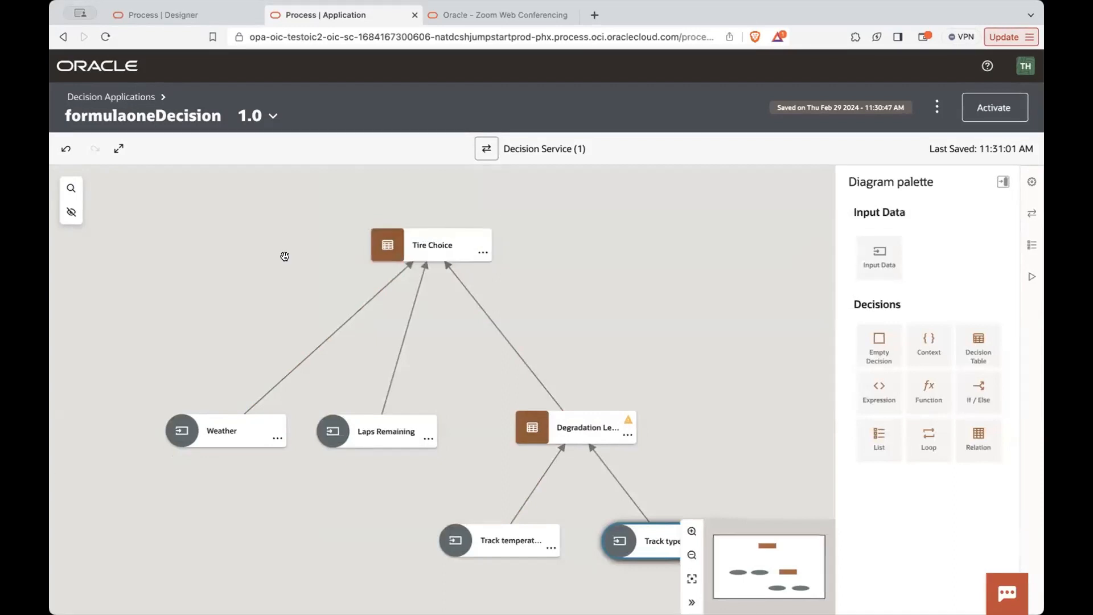
drag(798, 394, 631, 366)
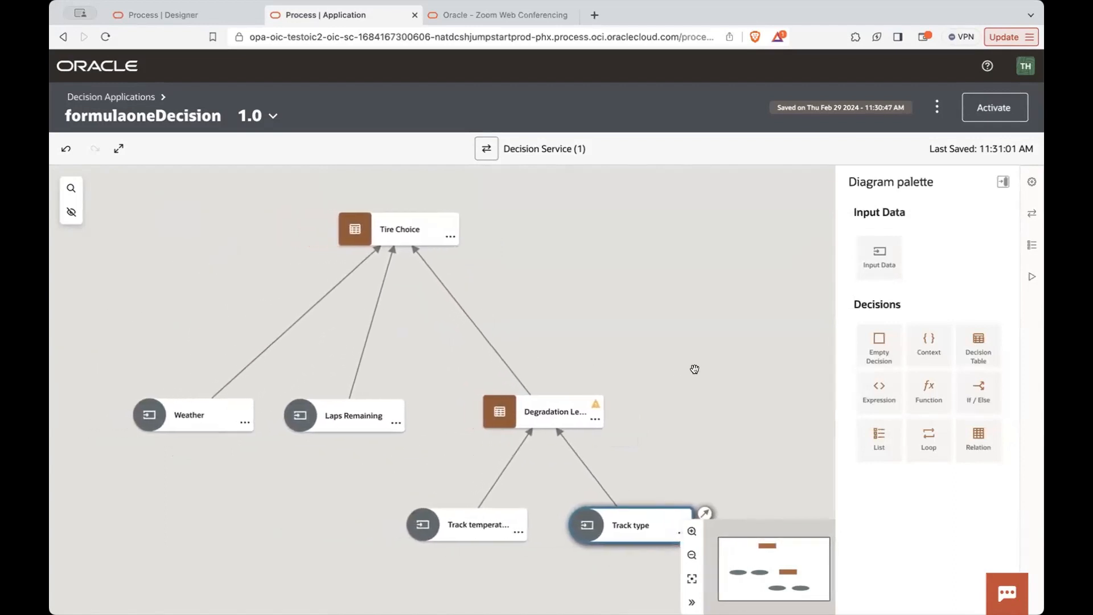
drag(660, 290, 660, 335)
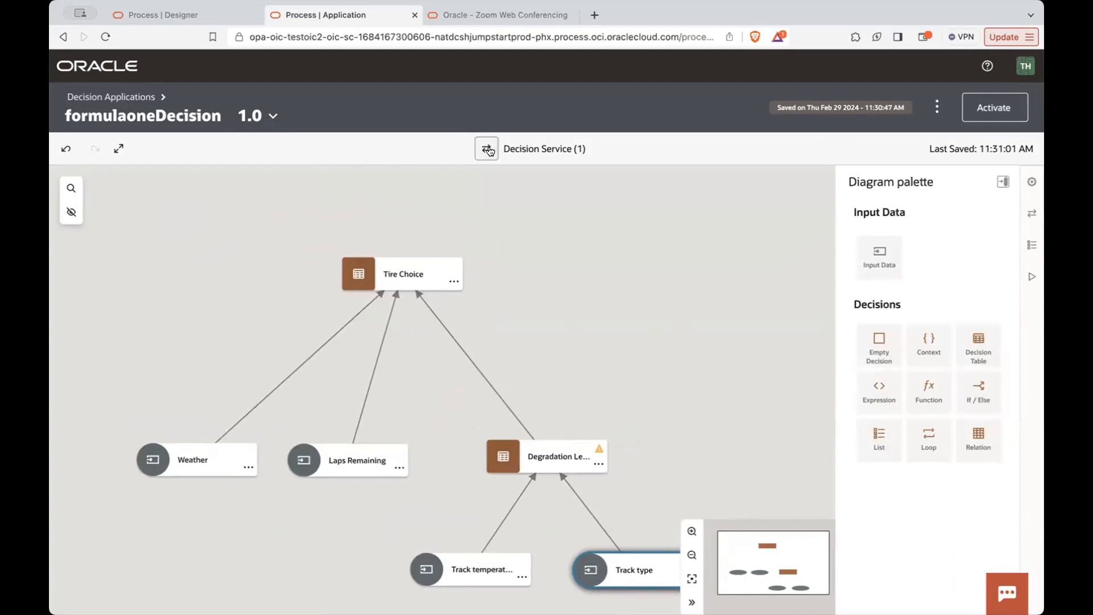
drag(314, 231, 314, 188)
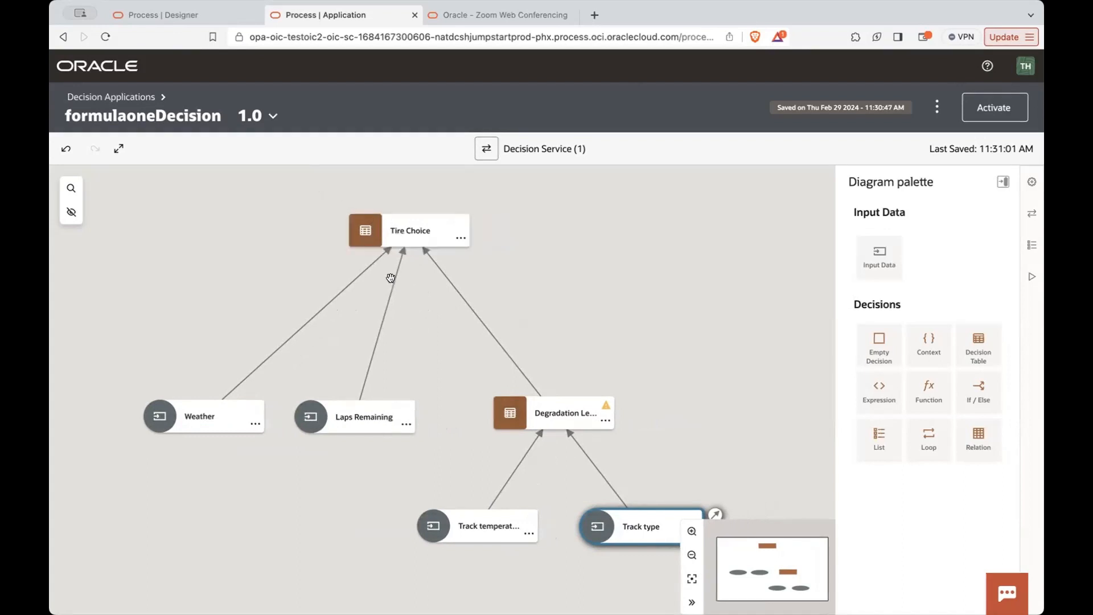
click(367, 241)
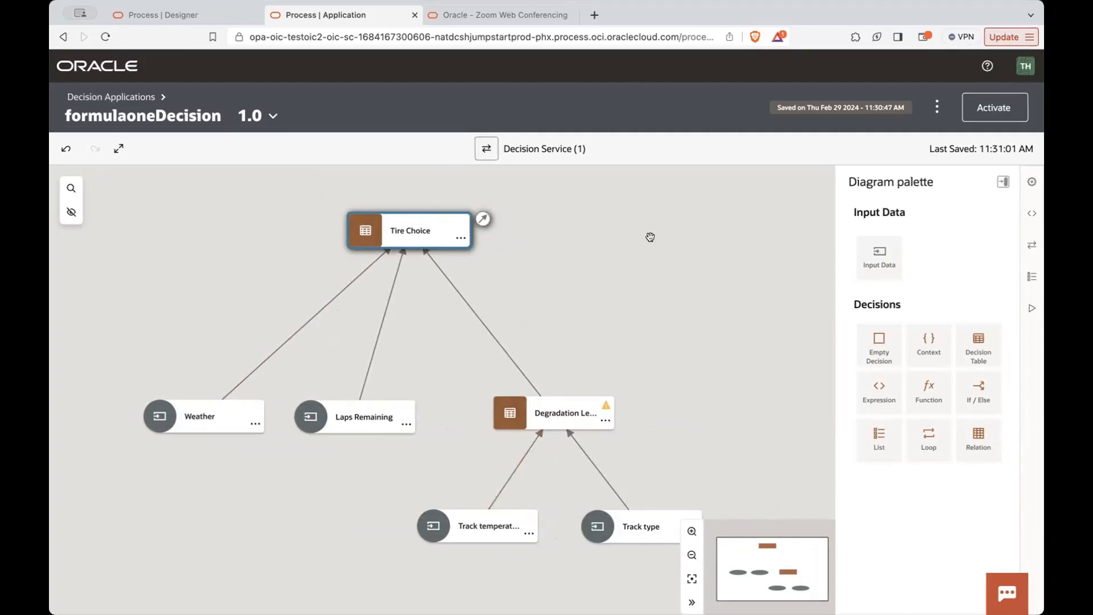
- Add a new decision service named GetTireType to the decision model
click(484, 152)
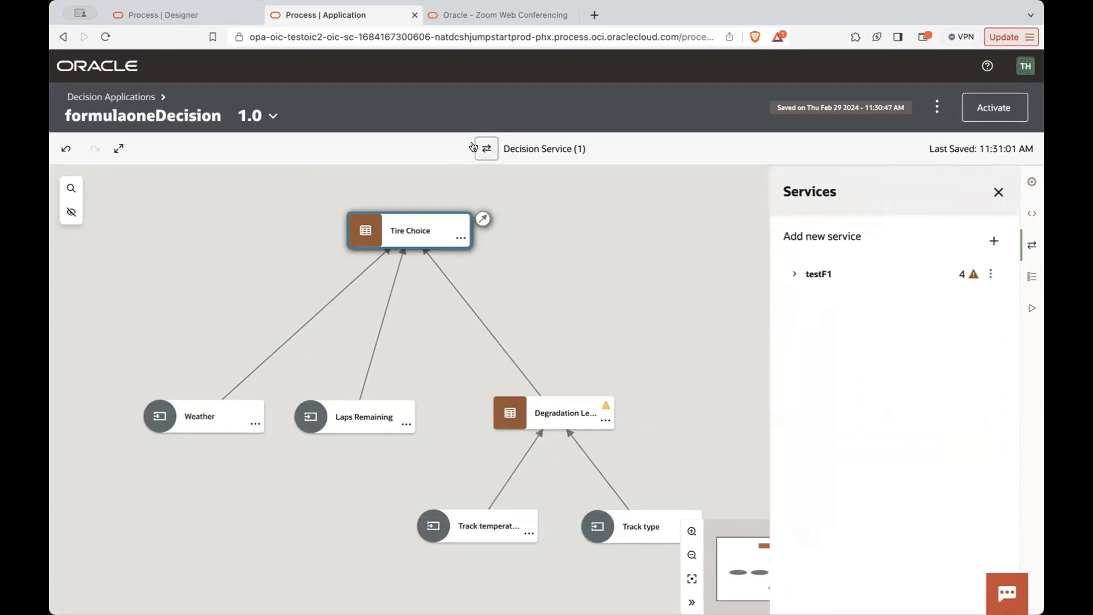
click(993, 241)
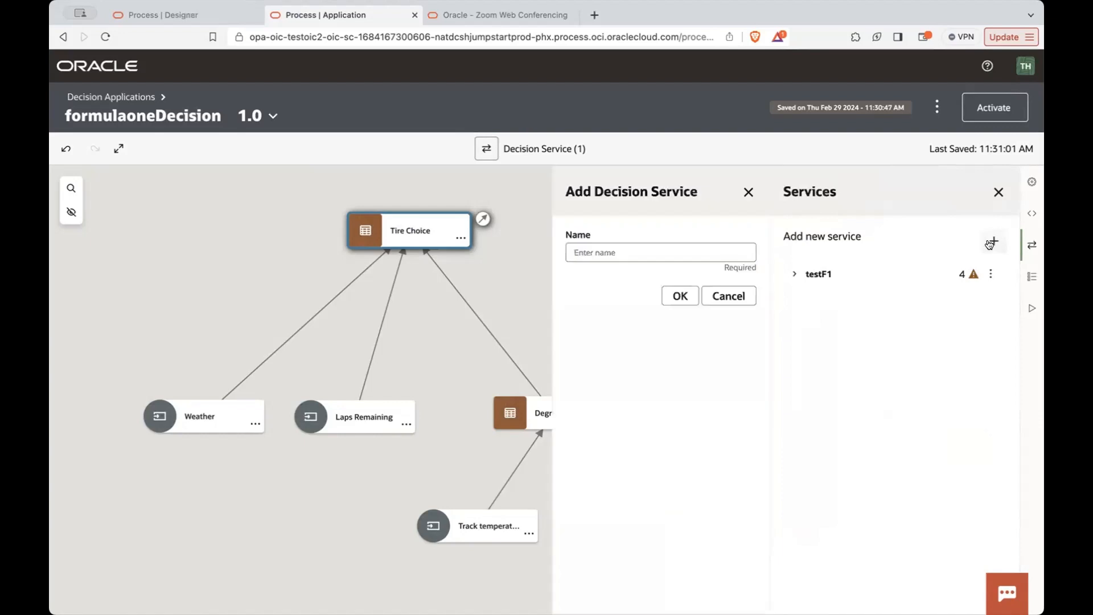
click(595, 252)
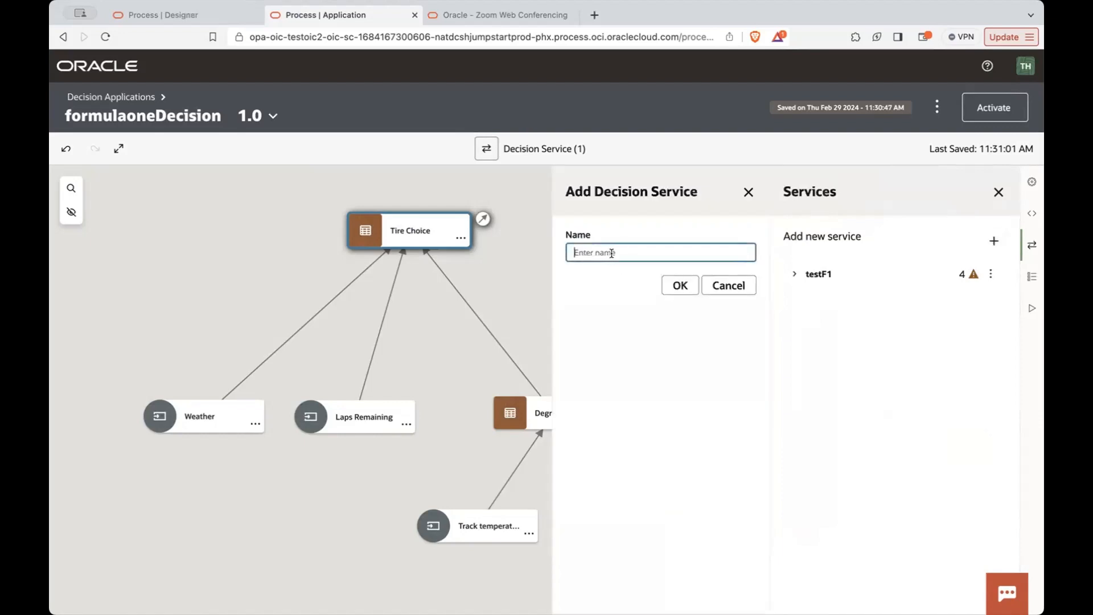
text(GetTiretipe)
key(BackSpace)
key(BackSpace)
key(BackSpace)
key(BackSpace)
text(Type)
click(661, 286)
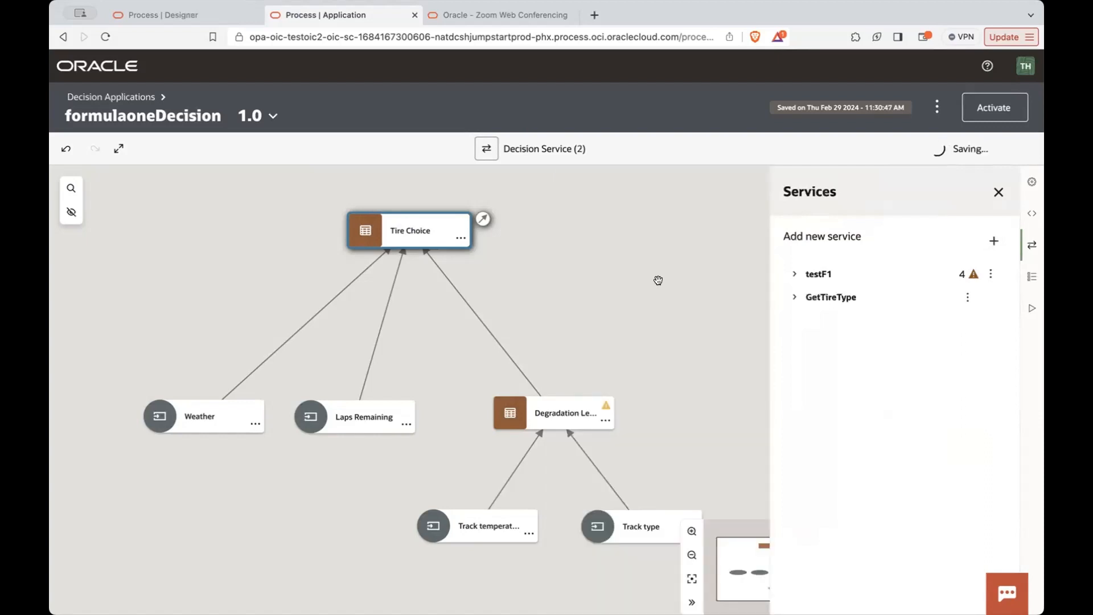
- Set Tire Choice and Degradation Level as the output decisions of the GetTireType service
click(795, 298)
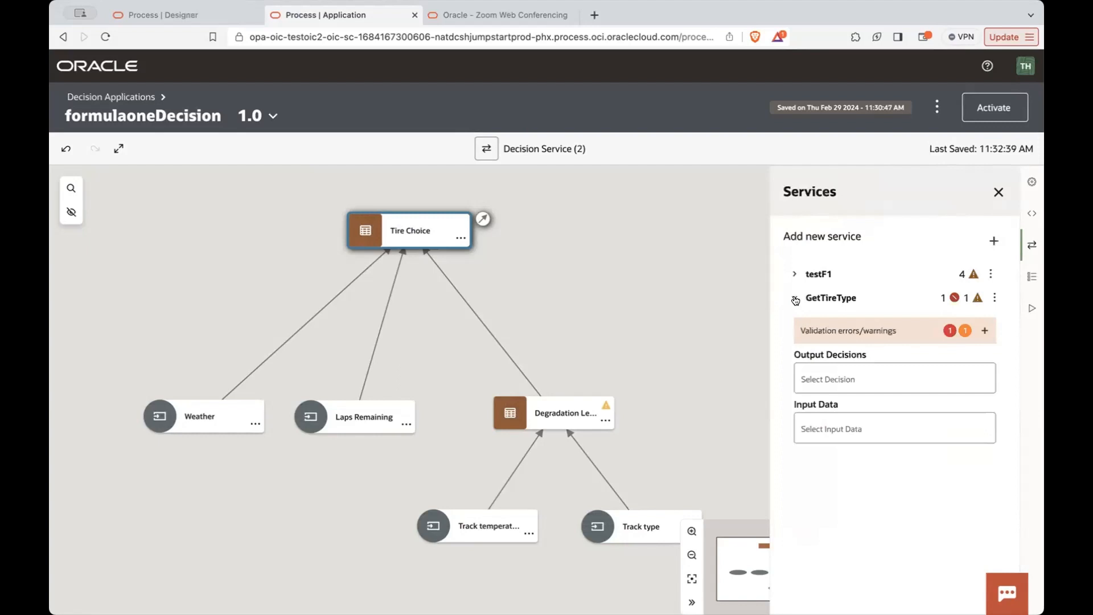
click(844, 375)
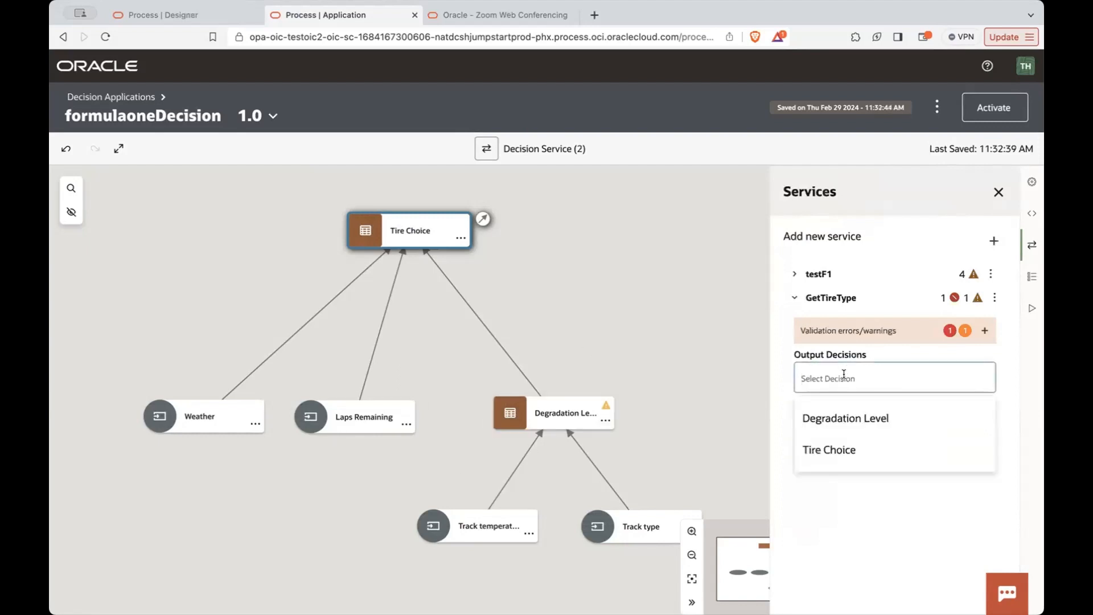
click(822, 452)
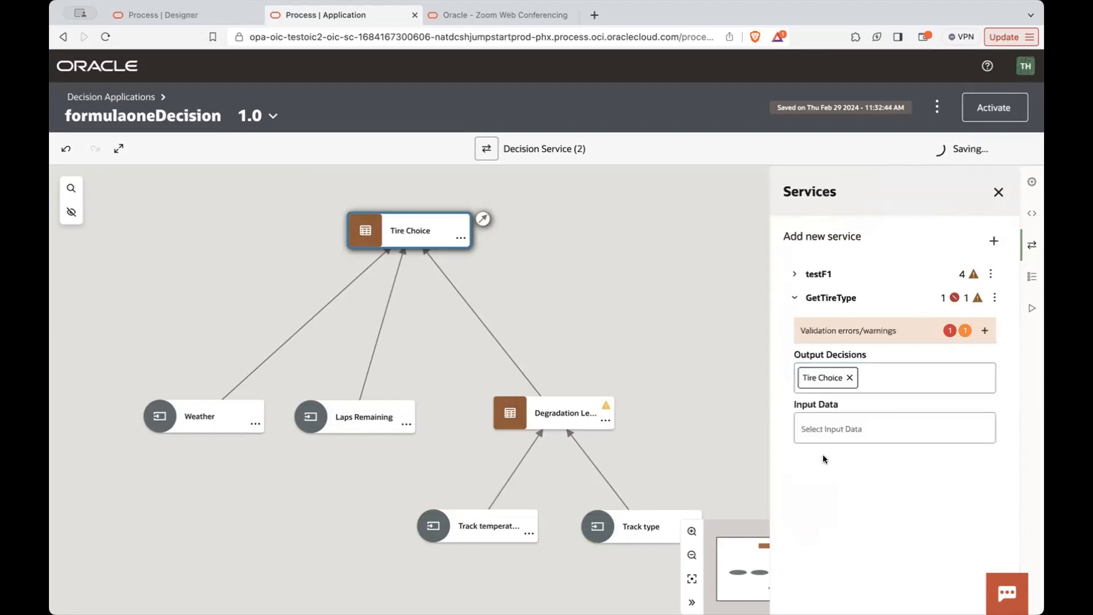
click(874, 379)
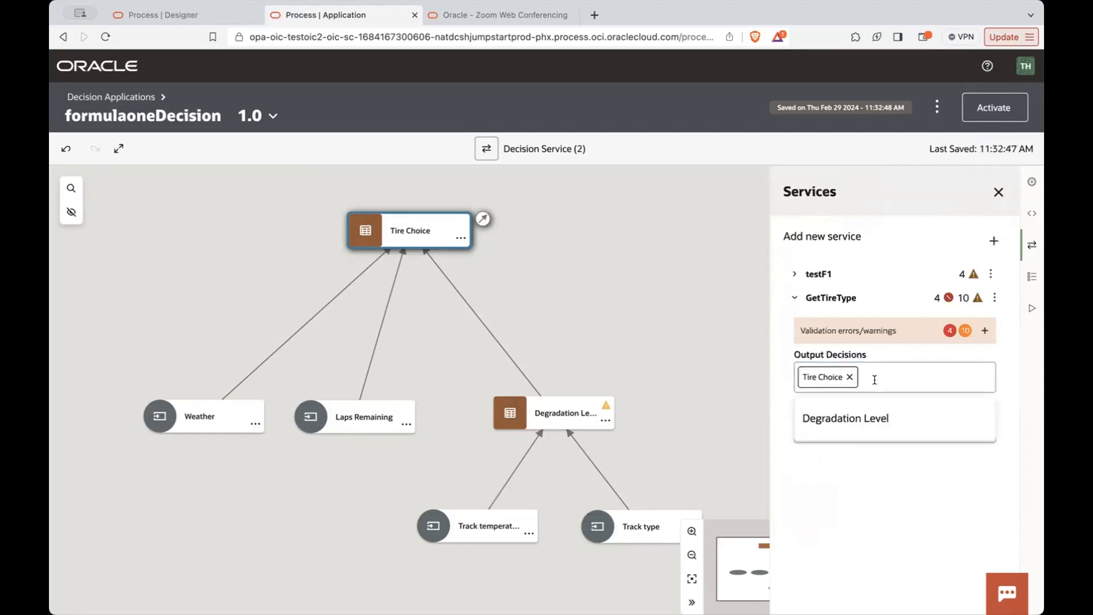
click(875, 422)
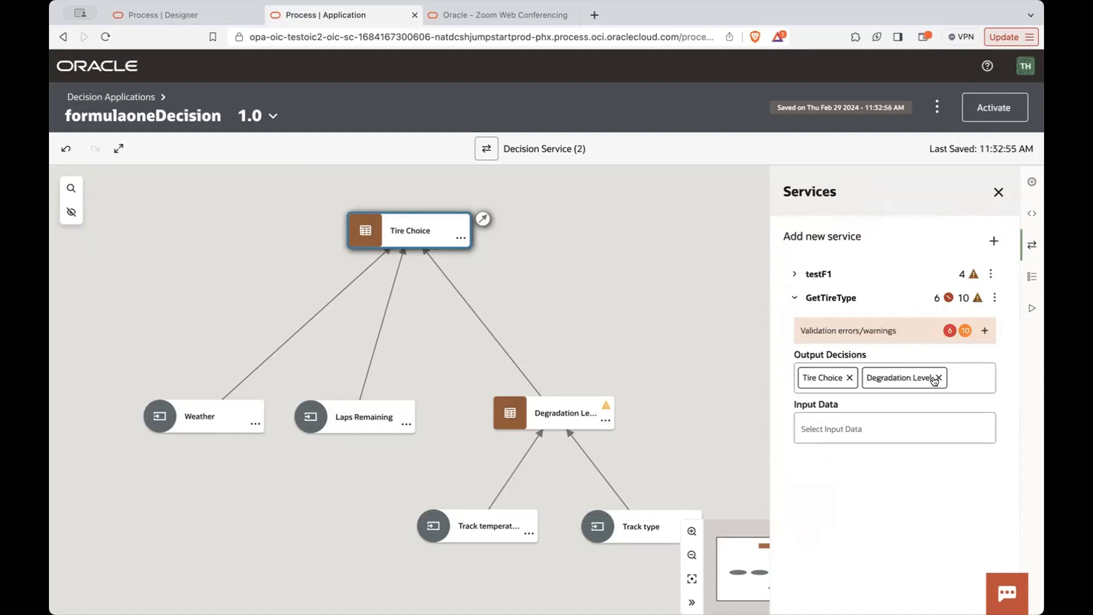
- Add Weather, Track temperature, Track type and Laps Remaining as the input data of the GetTireType service
click(832, 433)
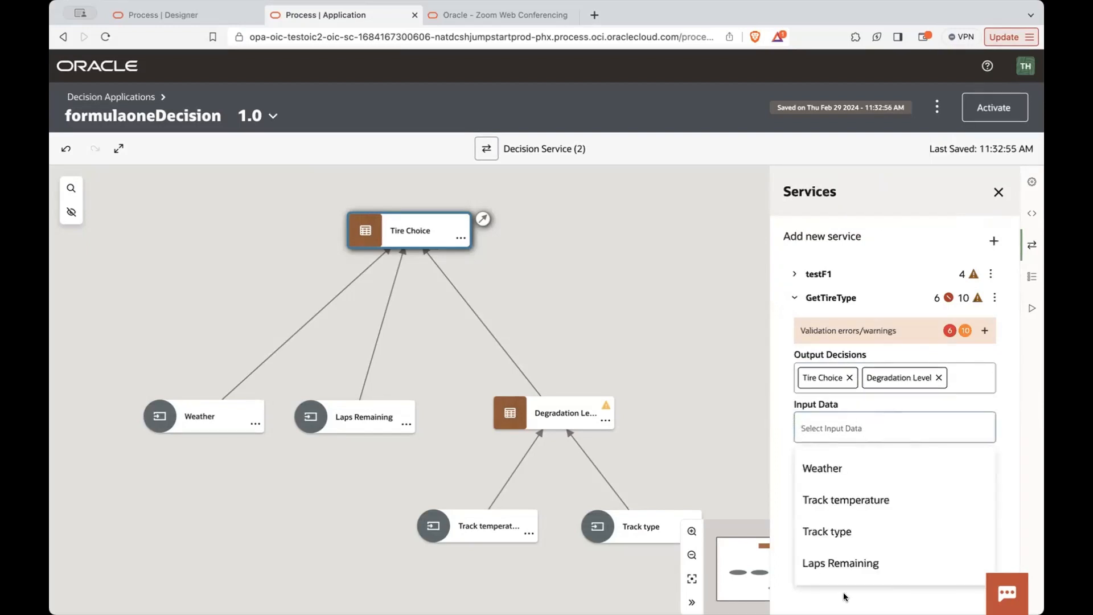
click(869, 474)
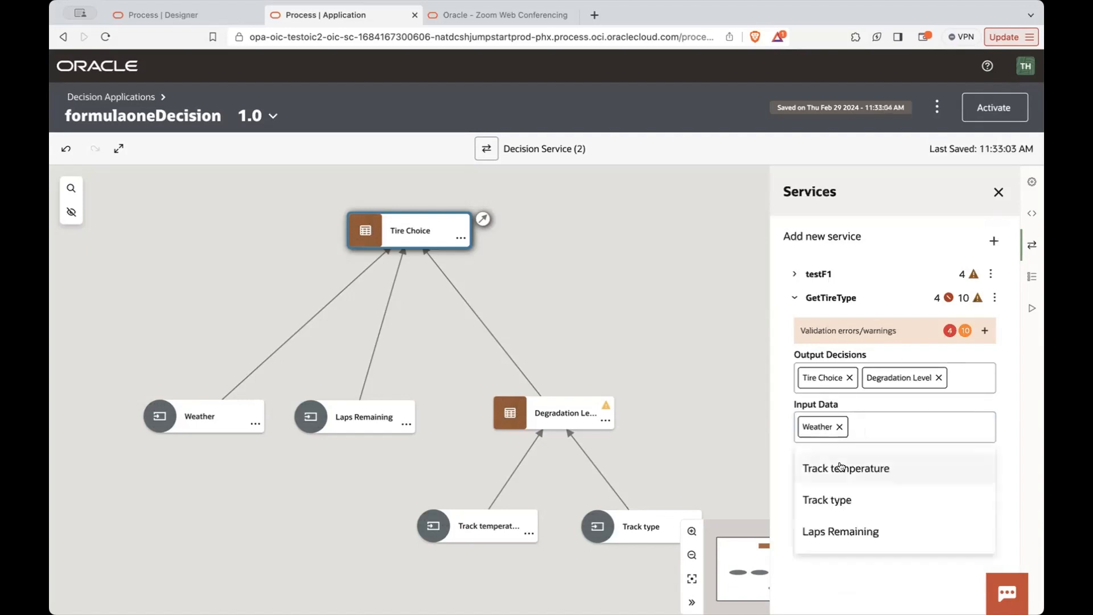
click(841, 468)
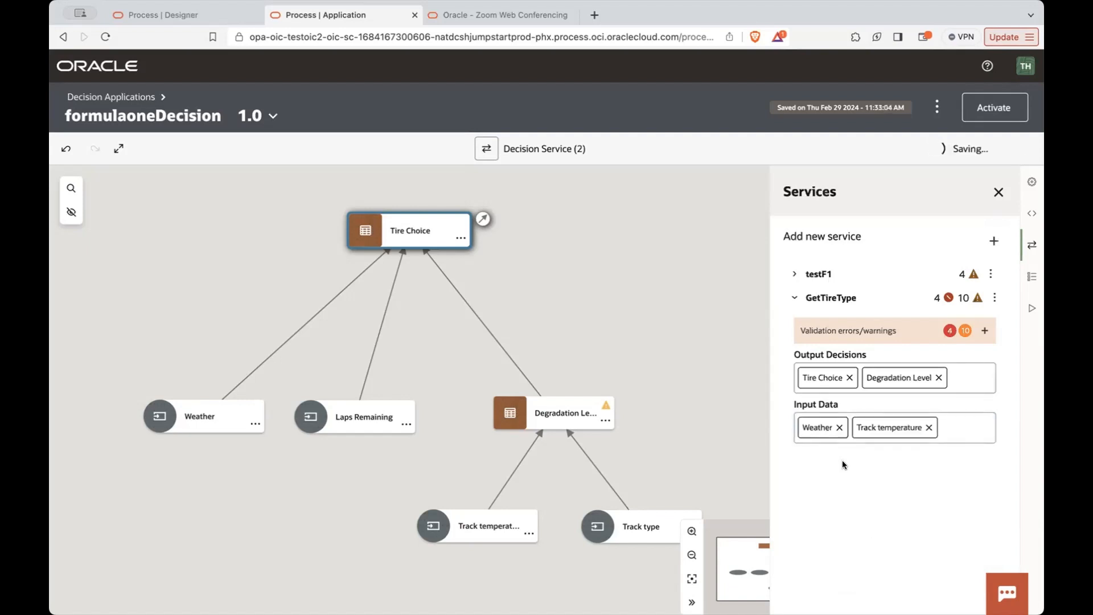
click(957, 440)
click(910, 466)
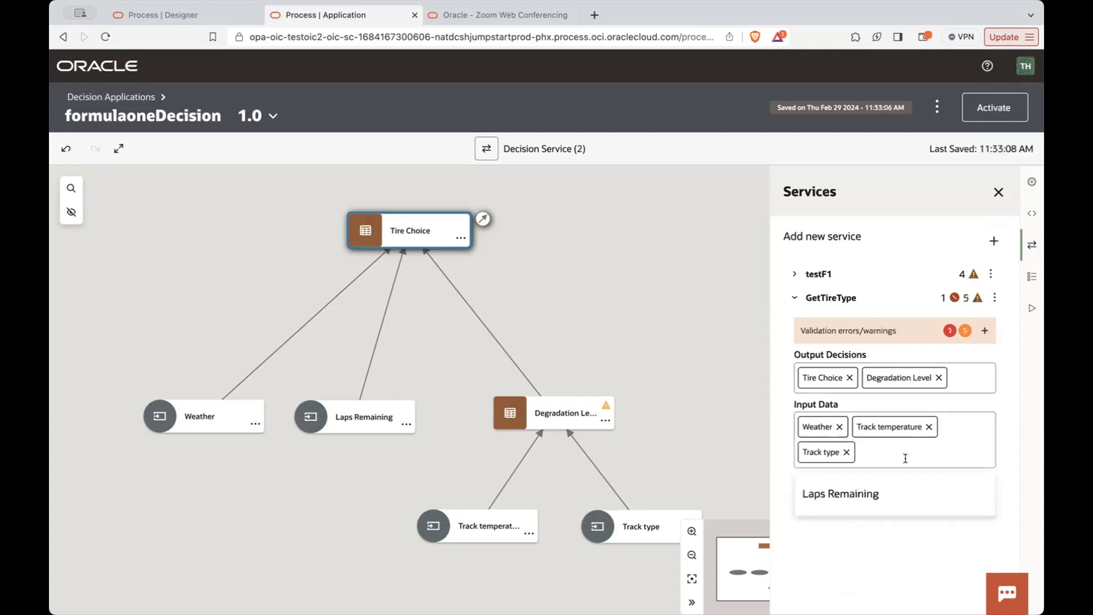
click(871, 492)
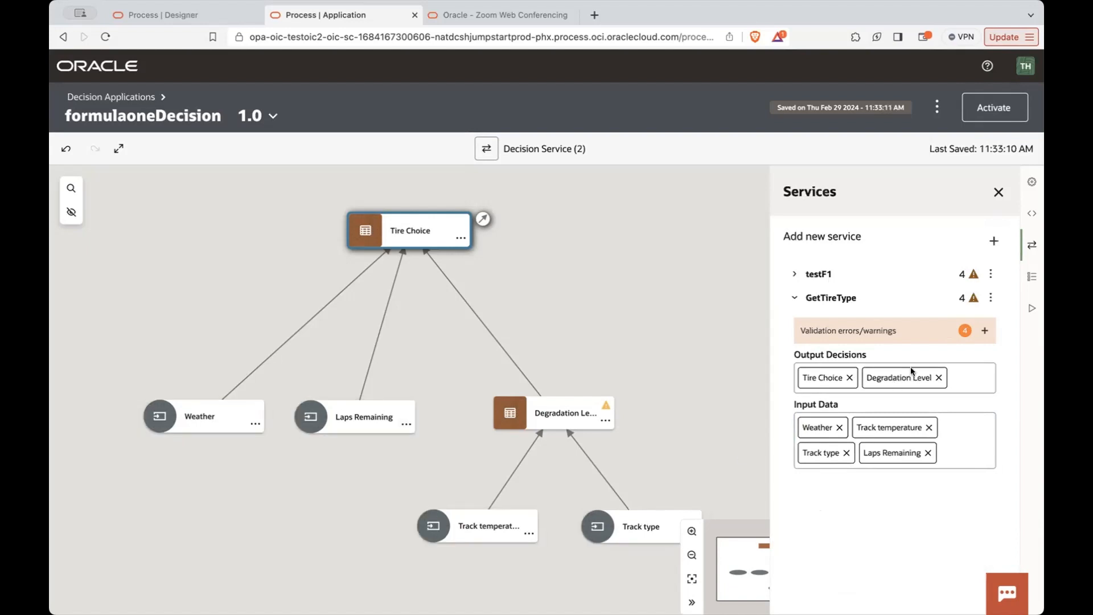
- View the service payload URL of GetTireType, then close the payload and the services list
click(987, 298)
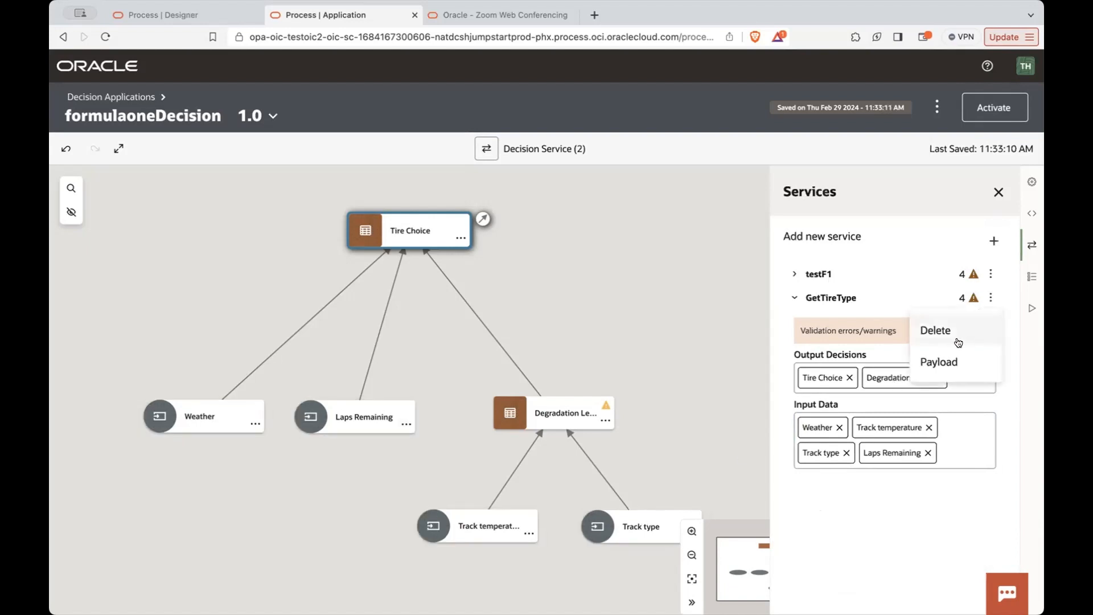
click(948, 359)
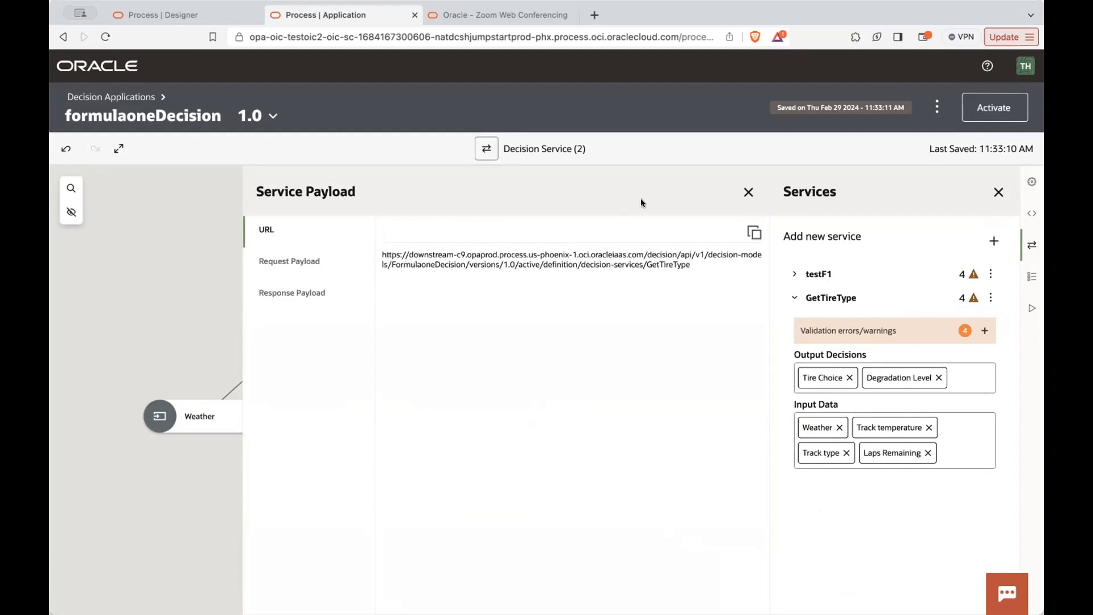
click(748, 192)
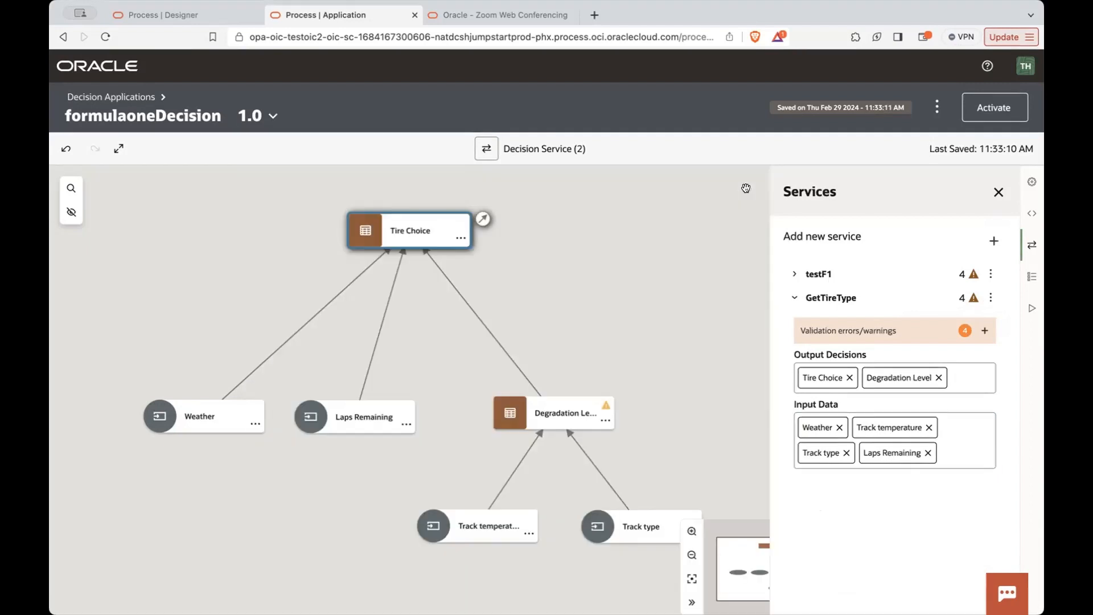
click(998, 192)
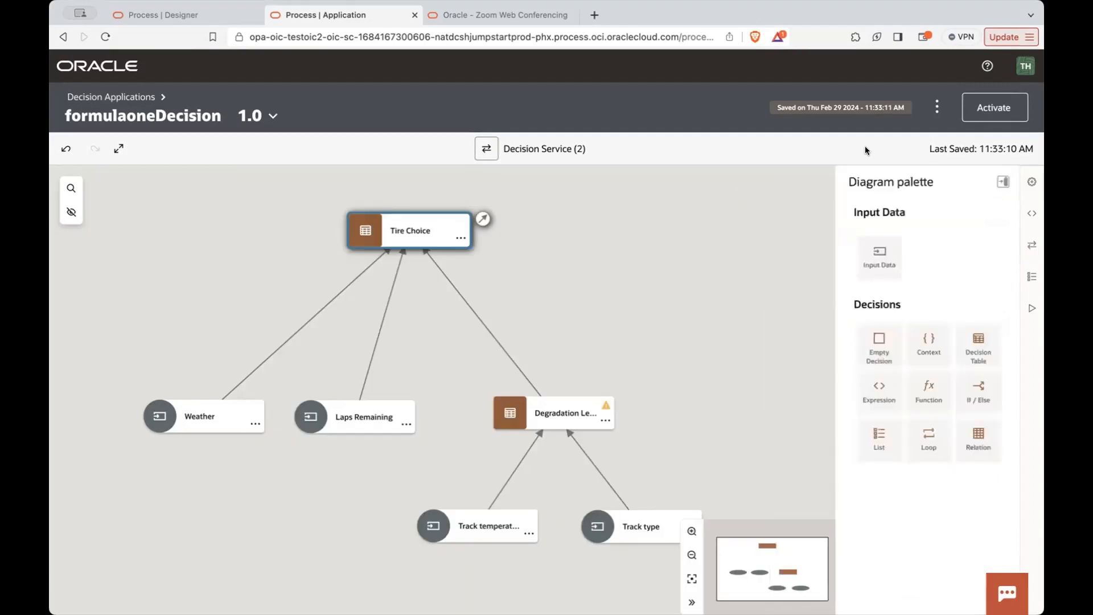